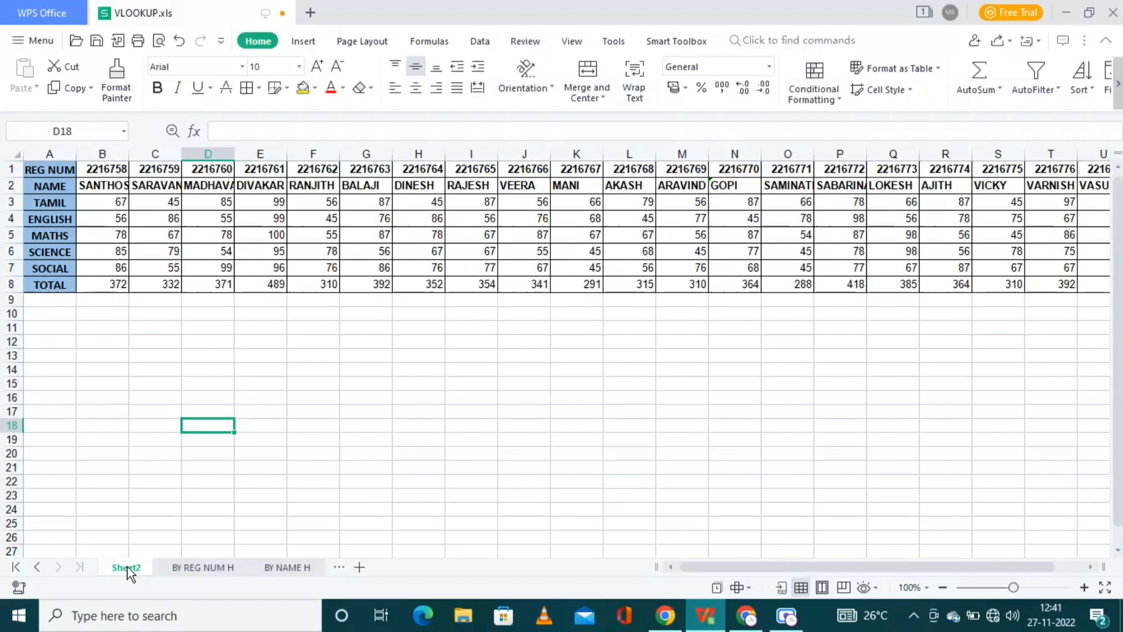
Step: Review the REG NUM, MARK and NAME headers on BY REG NUM H against Sheet2's marks table
click(193, 567)
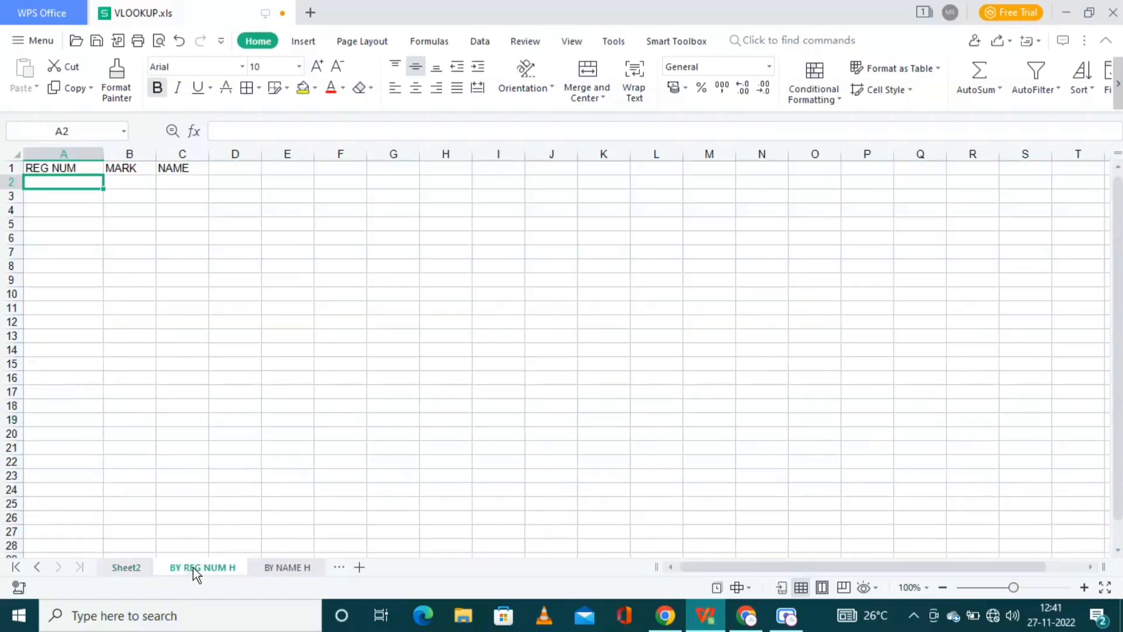
double_click(77, 184)
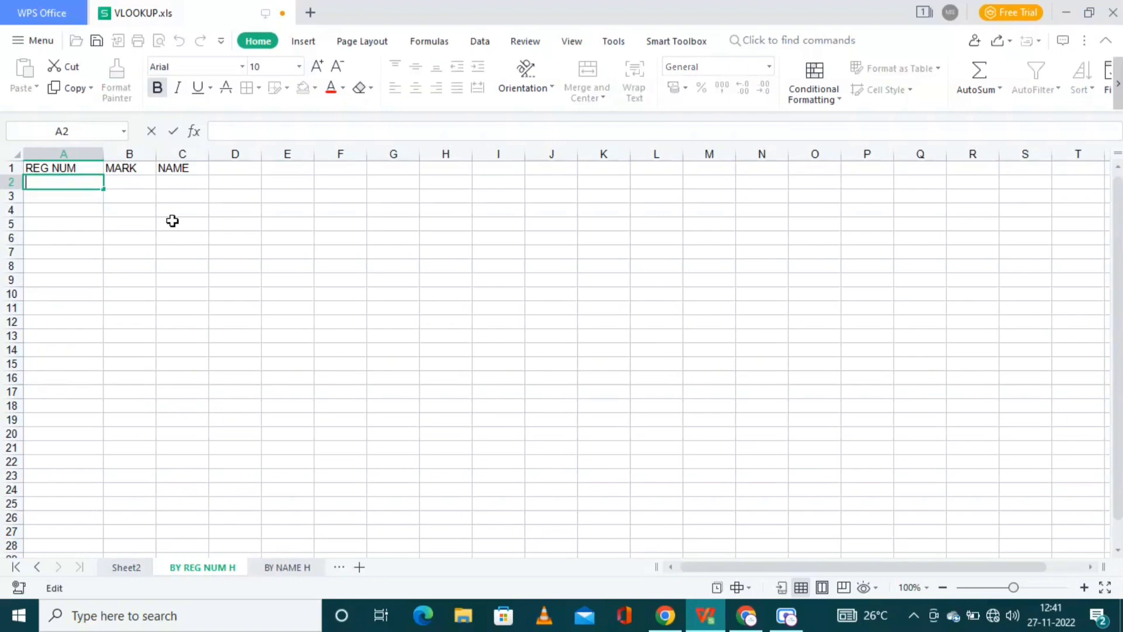
click(134, 181)
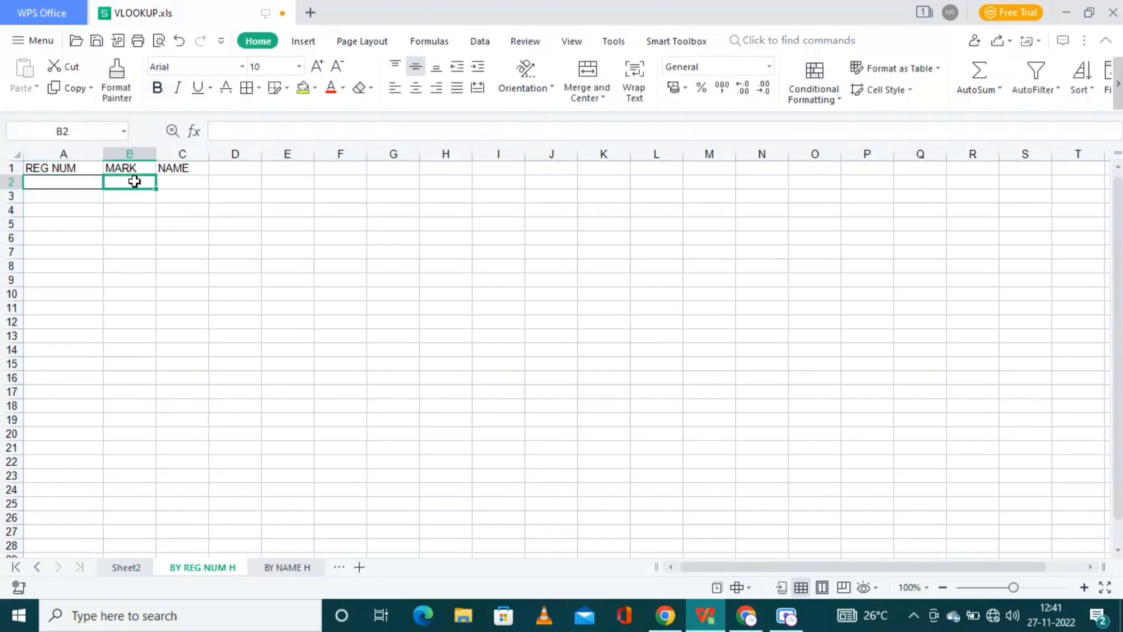
click(188, 187)
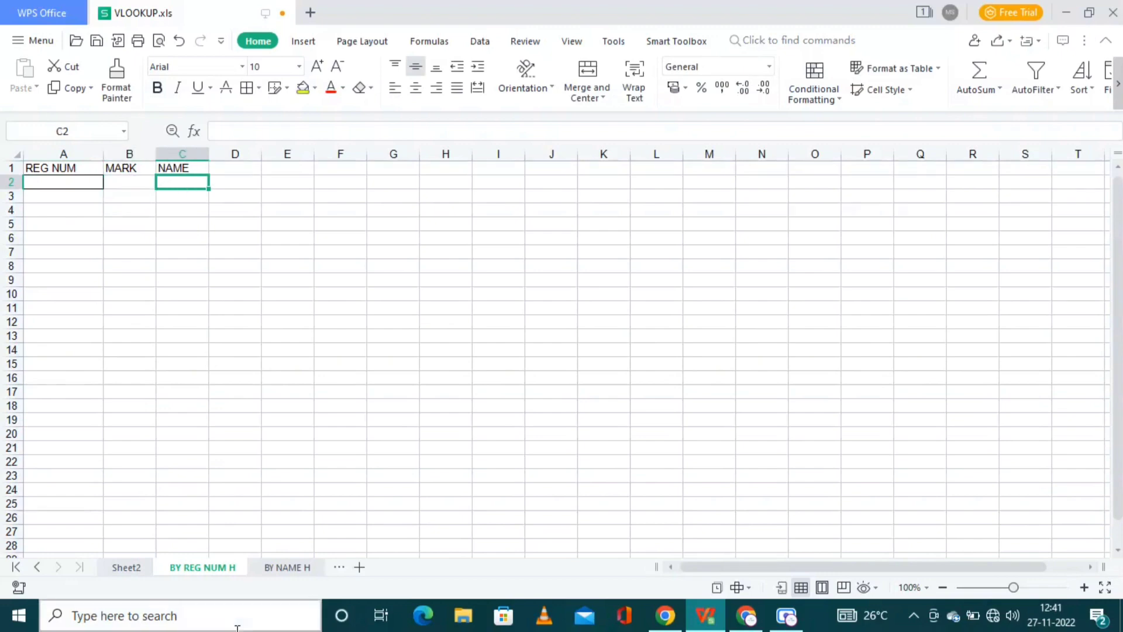
click(123, 567)
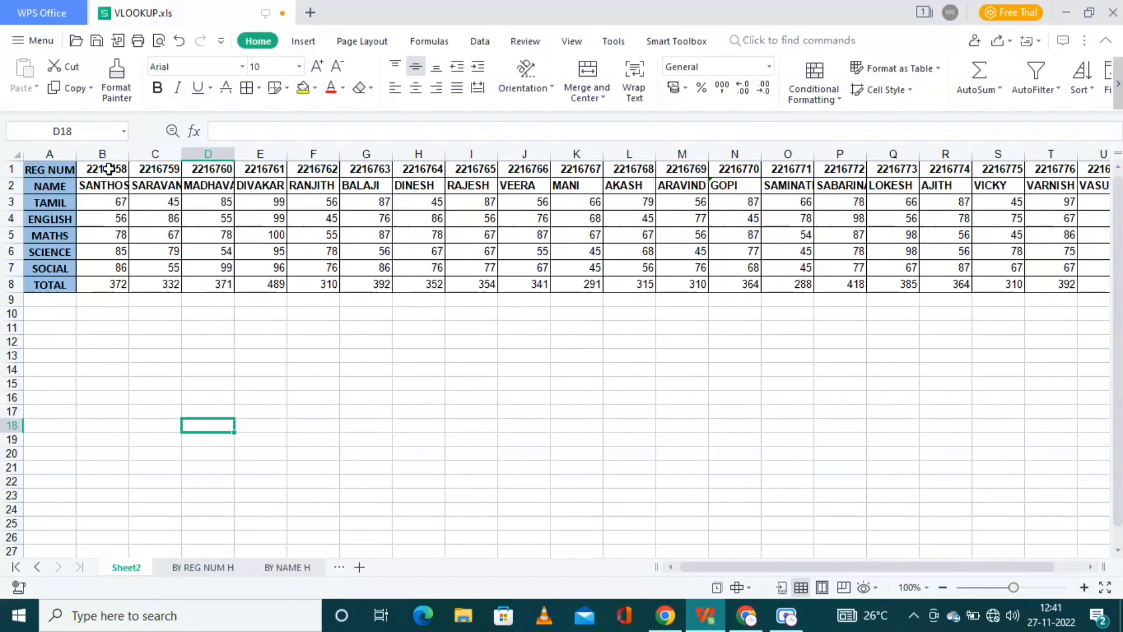
click(209, 570)
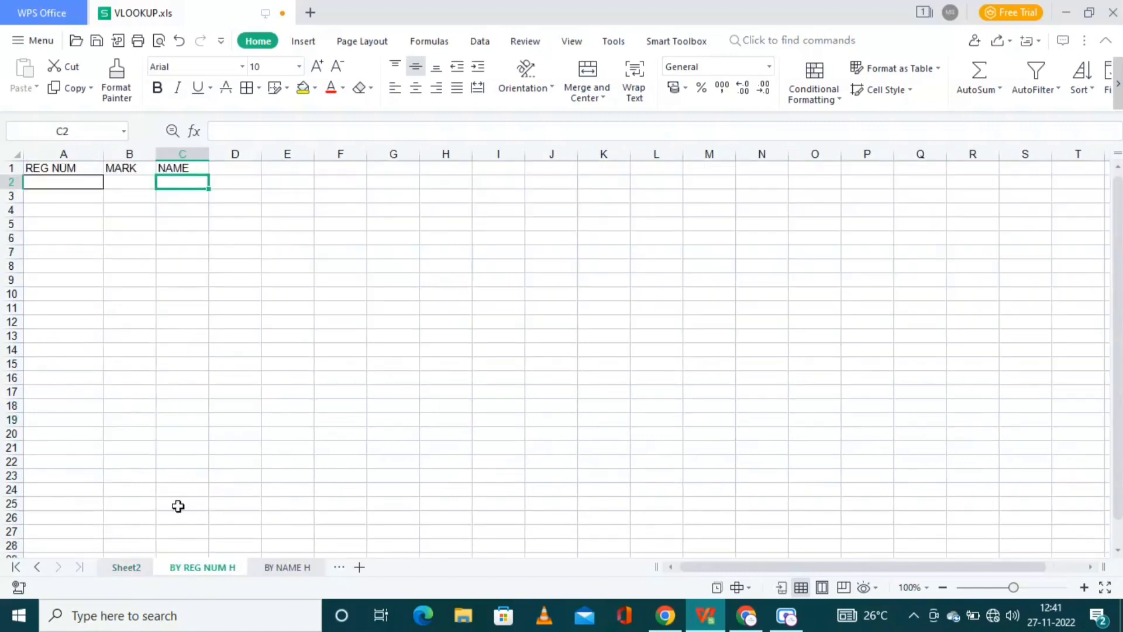
click(129, 568)
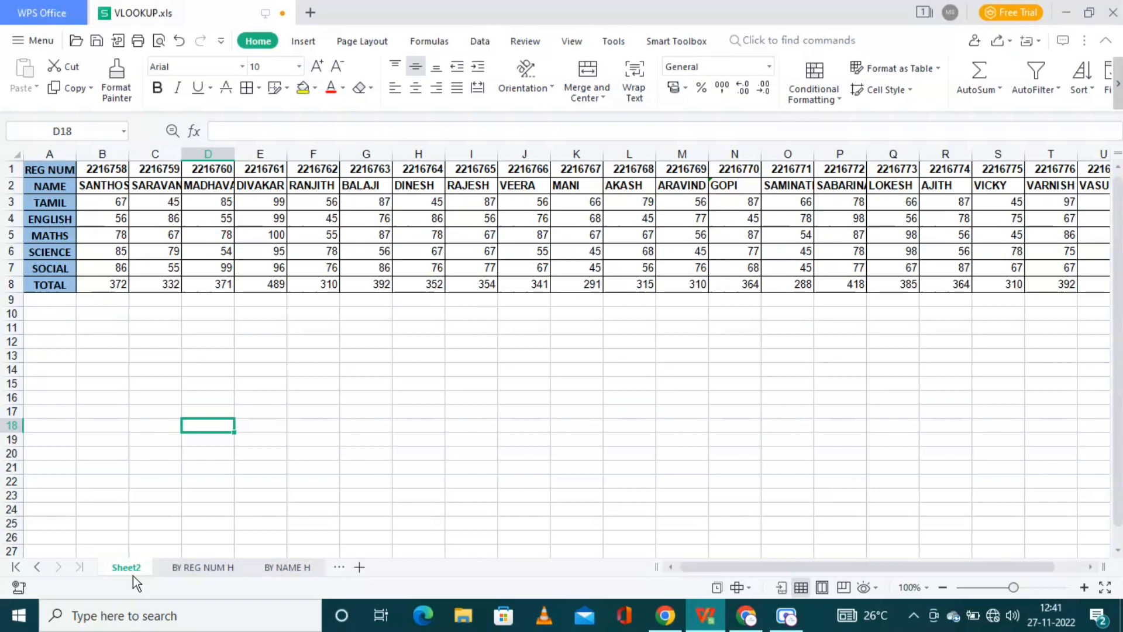
click(209, 569)
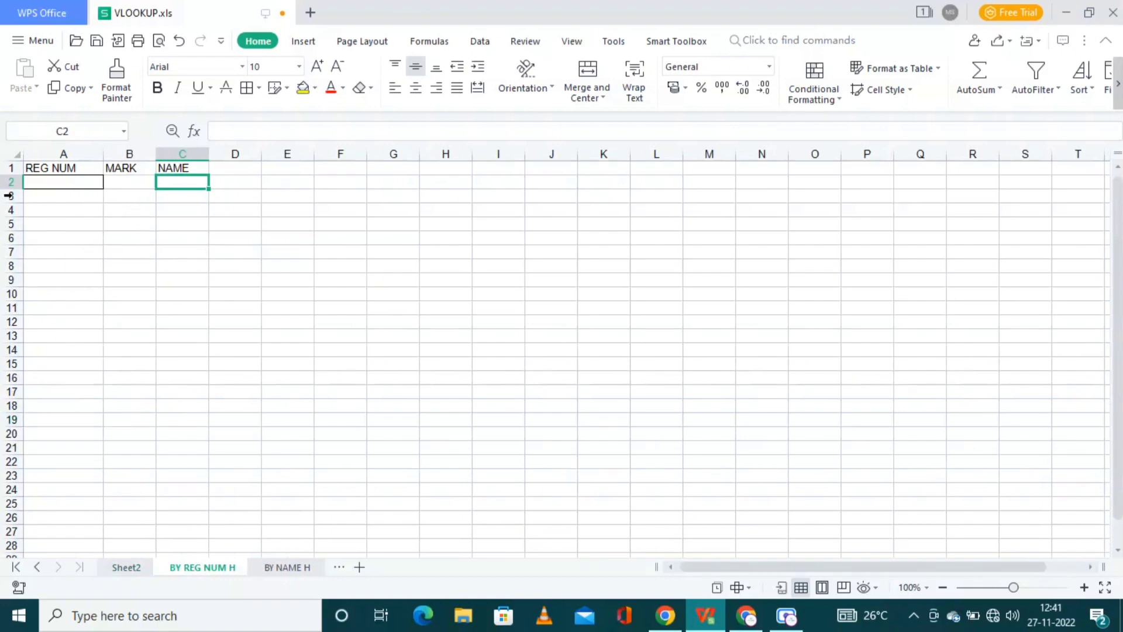
Step: Check the empty total and tamil cells (B6, C5) on BY NAME H, then return to Sheet2
click(283, 567)
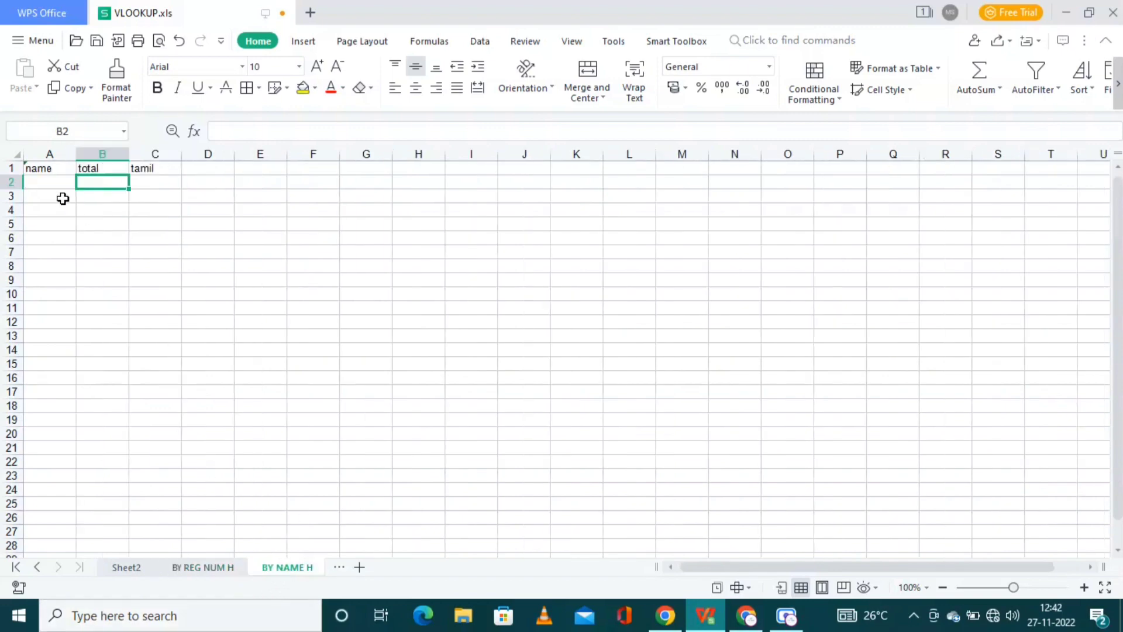
click(89, 239)
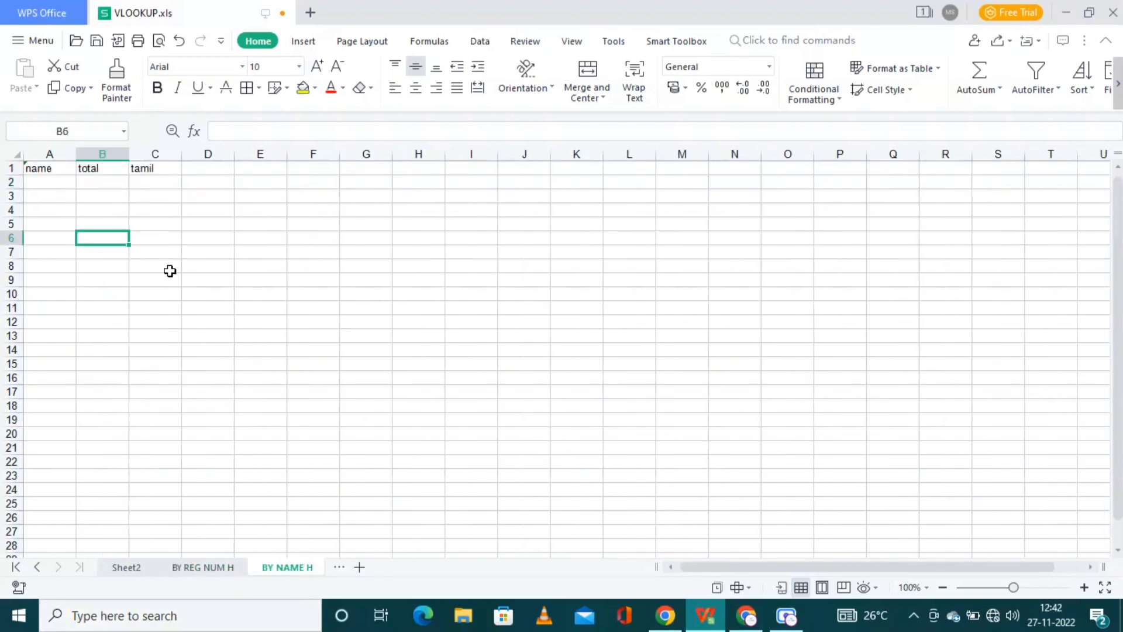
click(153, 229)
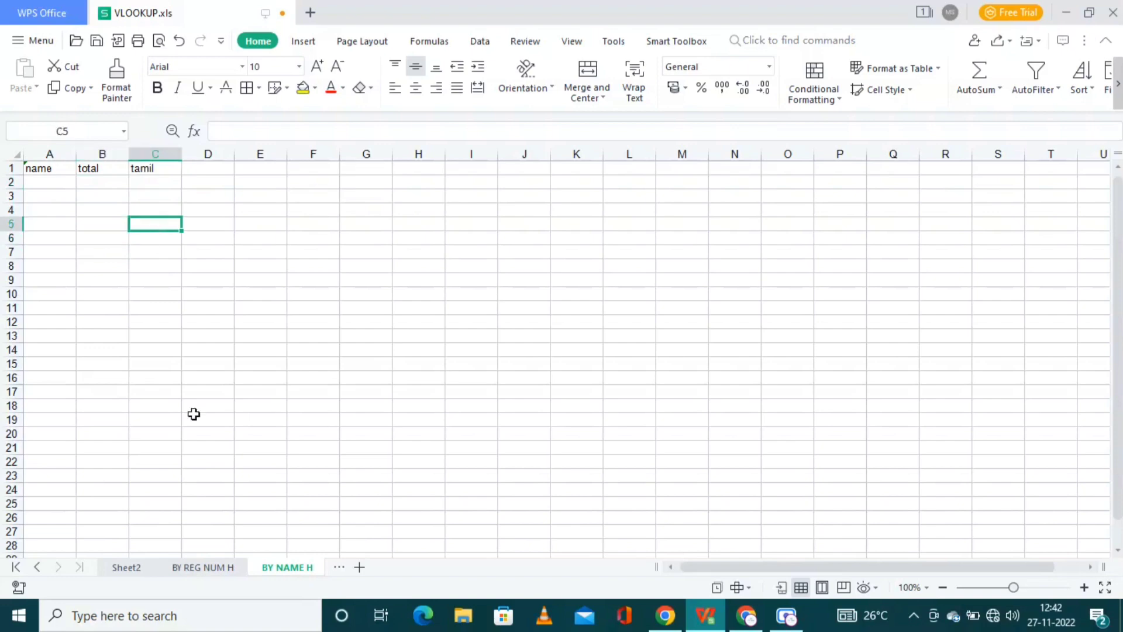
click(120, 570)
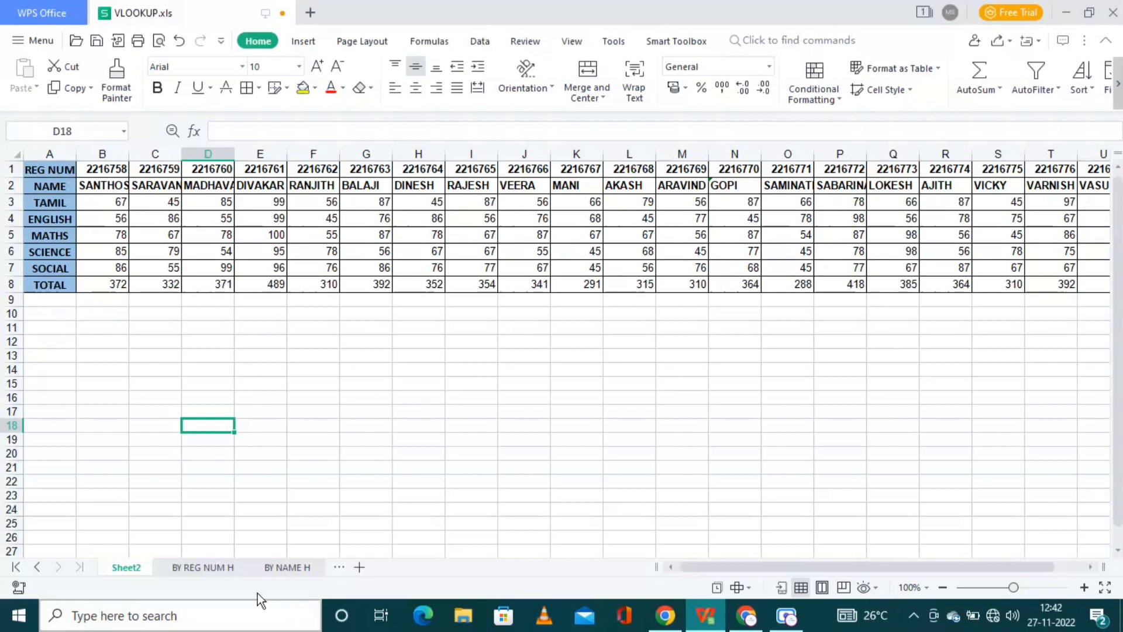
Step: Select REG NUM cells A2:A10 on BY REG NUM H, comparing with Sheet2's table
click(189, 565)
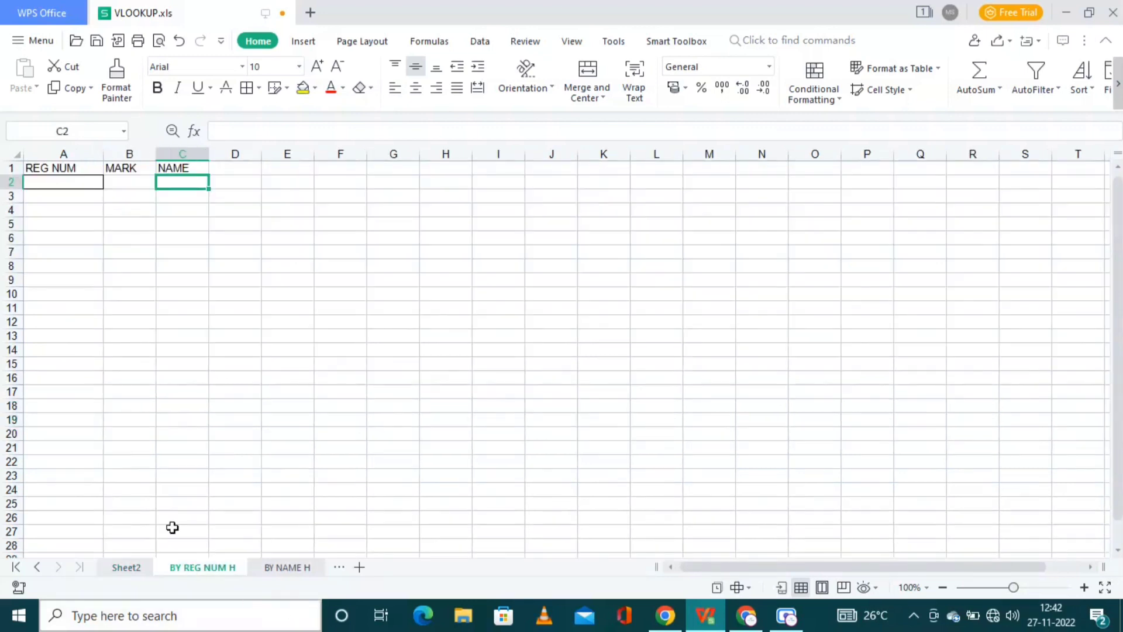
click(67, 183)
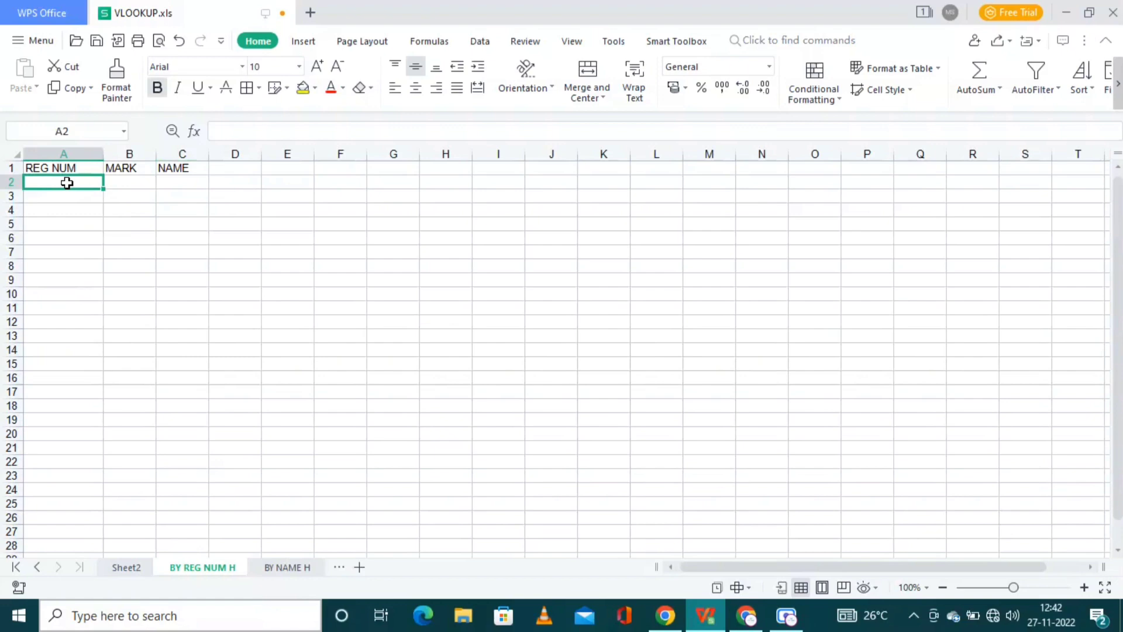
click(126, 567)
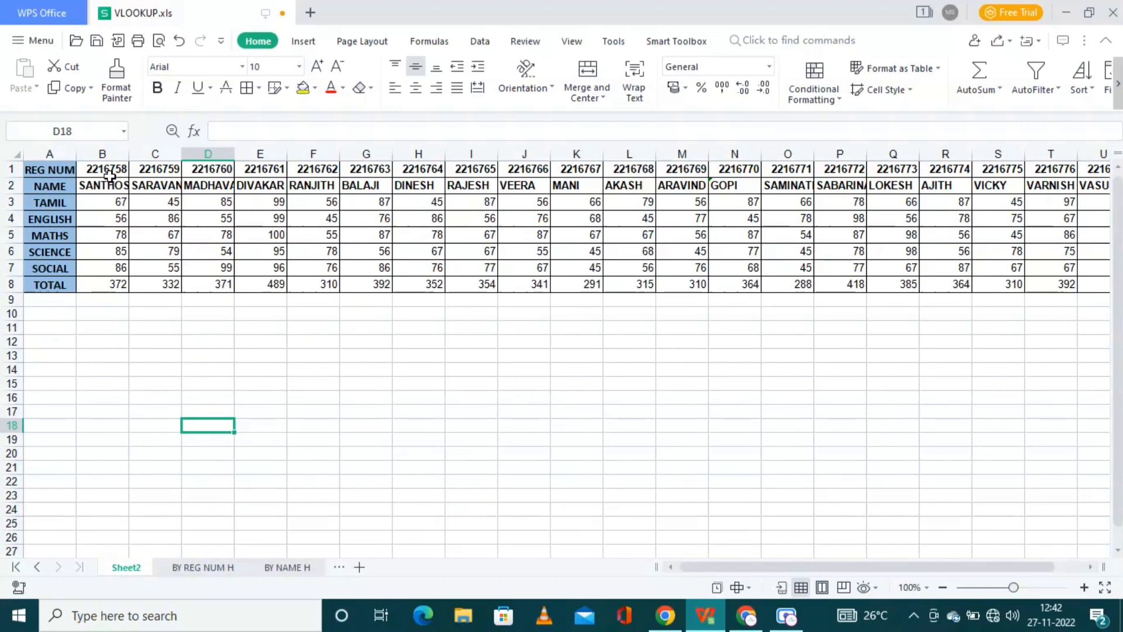
click(221, 569)
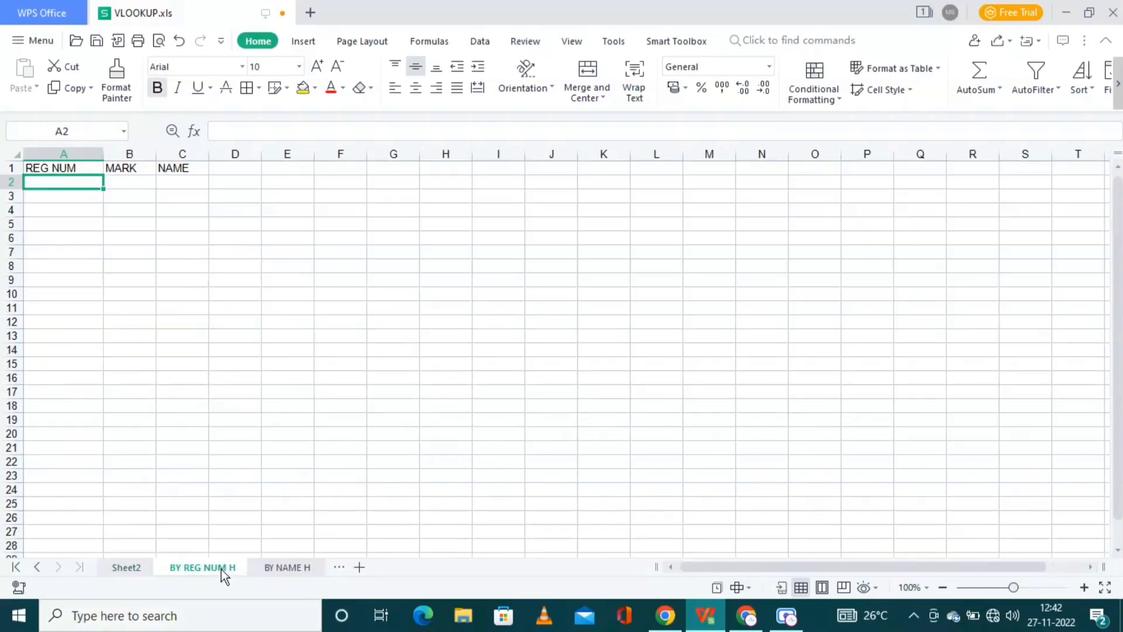
drag(78, 186, 78, 290)
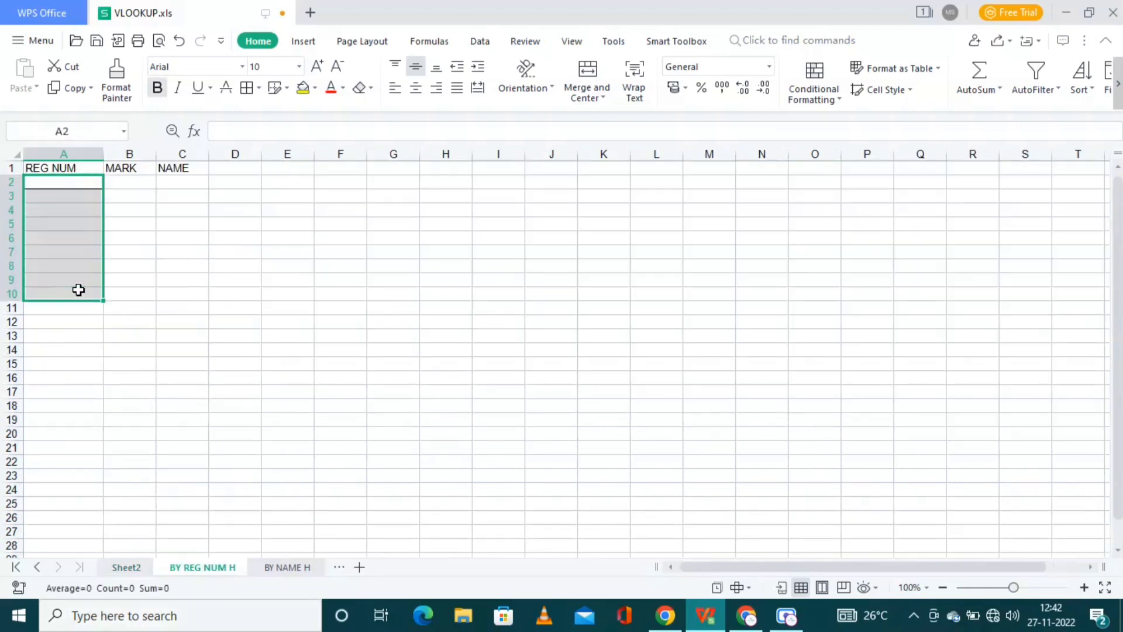
click(125, 568)
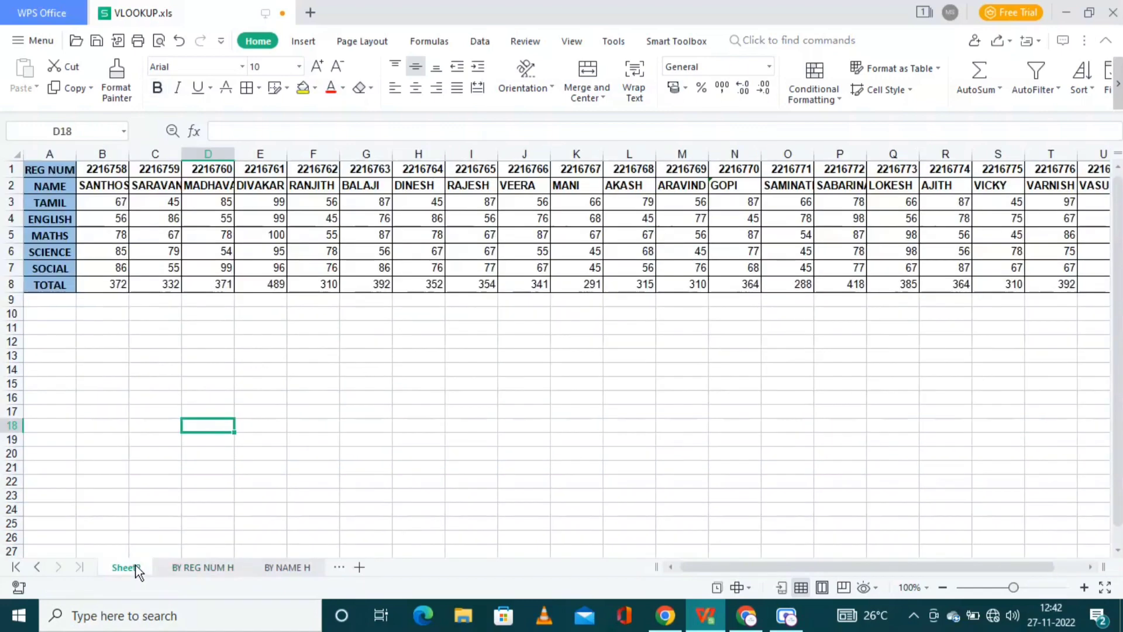
Step: Copy Sheet2's registration numbers B1:U1 and pick A2 on BY REG NUM H as destination
click(103, 170)
key(shift+Right)
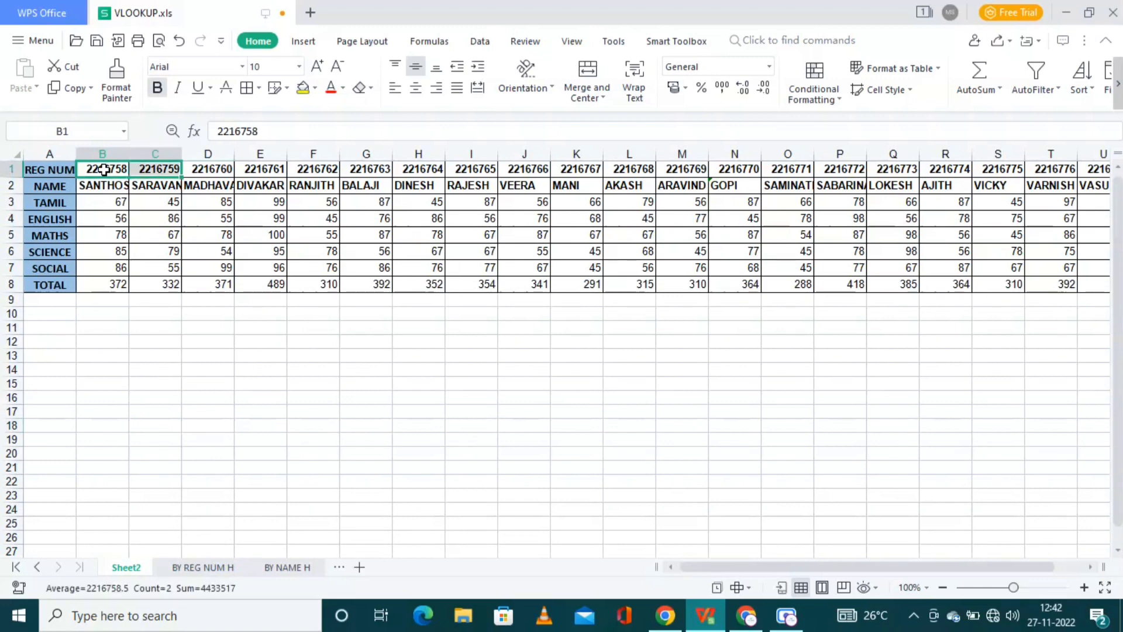
key(shift+Right)
key(shift+Right)
key(shift+Right)
key(shift+Right)
key(shift+Right)
key(shift+Right)
key(shift+Right)
key(shift+Right)
key(shift+Right)
key(shift+Right)
key(shift+Right)
key(shift+Right)
key(shift+Right)
key(shift+Right)
key(shift+Right)
key(shift+Right)
key(shift+Right)
key(shift+Right)
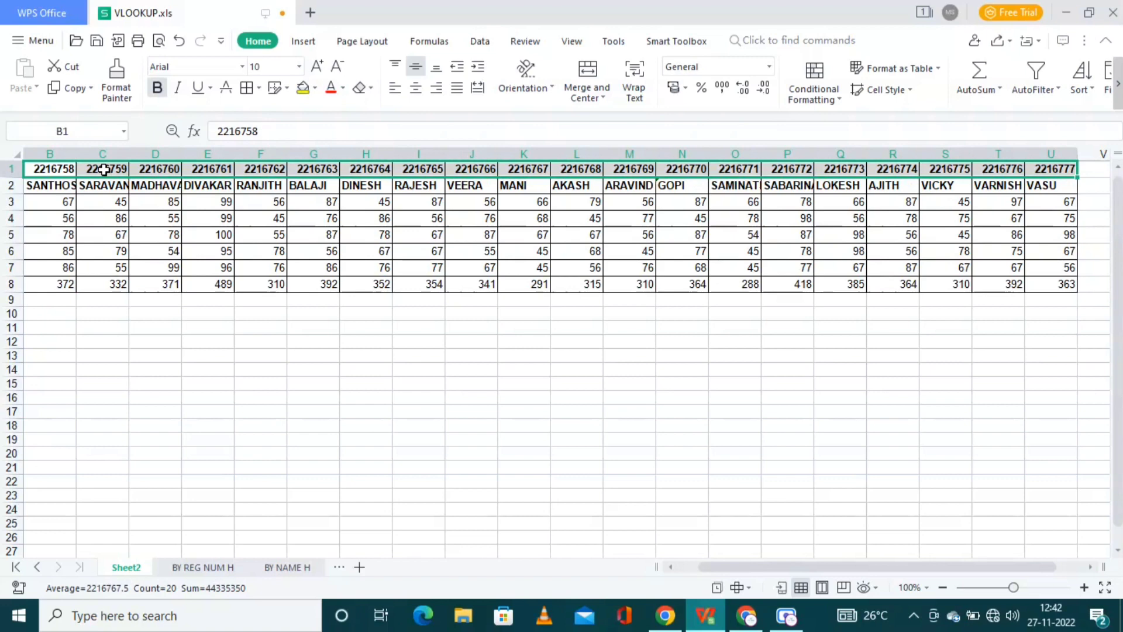
key(ctrl+c)
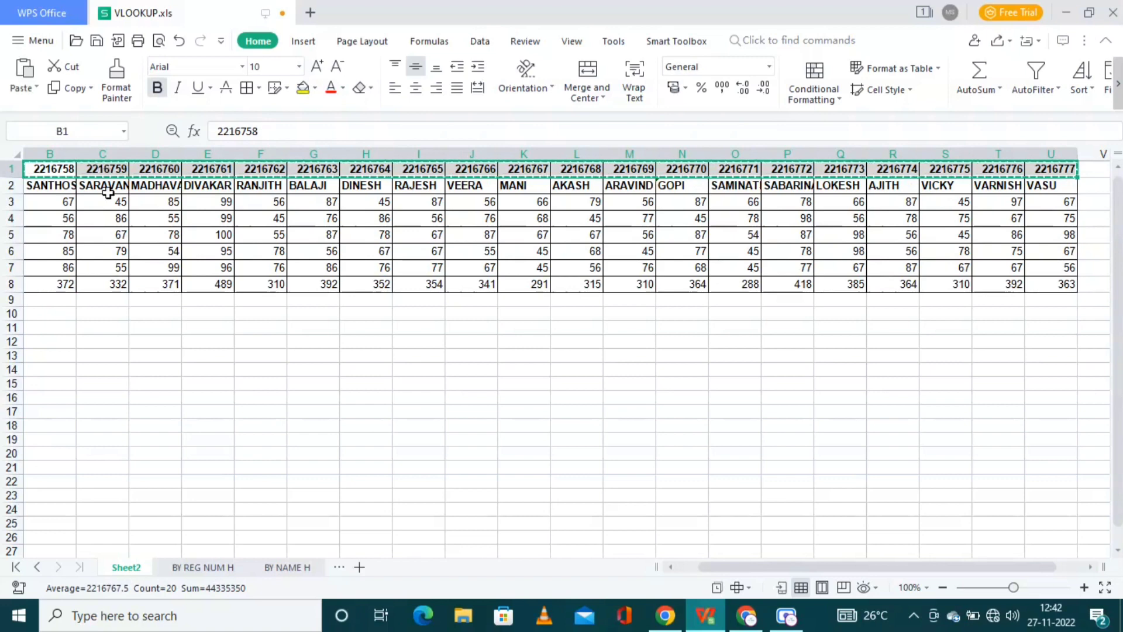
click(174, 565)
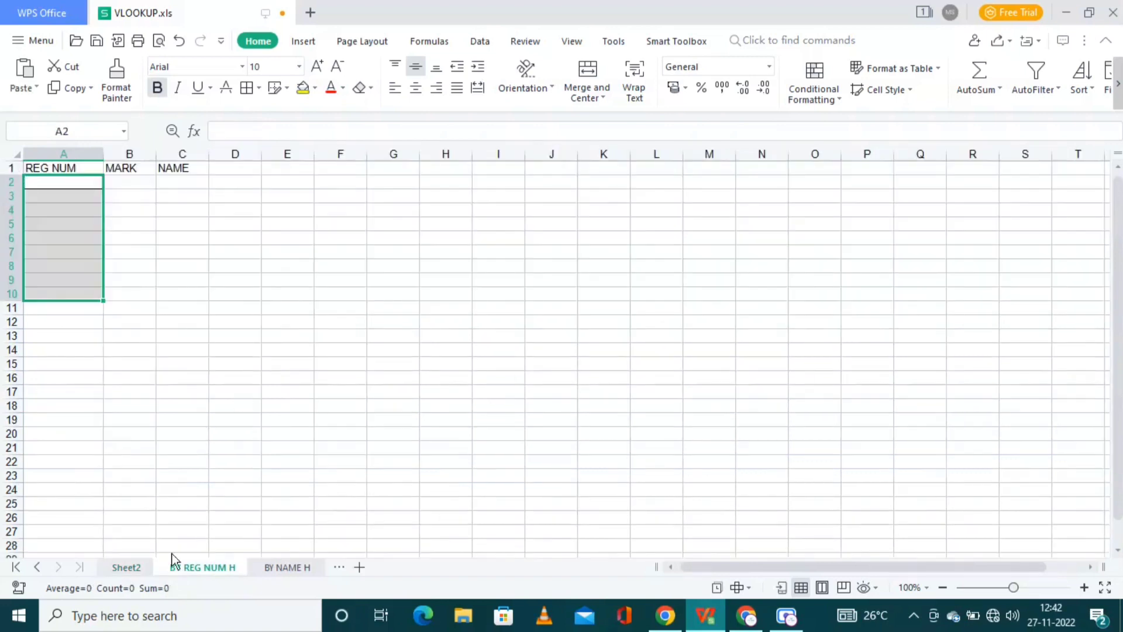
click(50, 182)
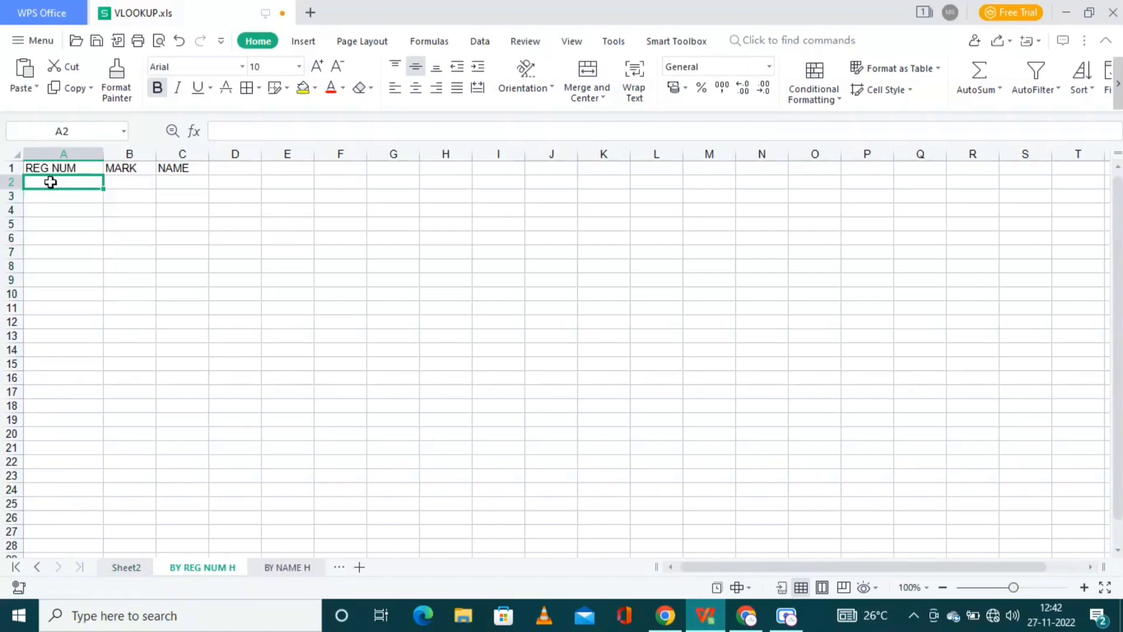
right_click(51, 187)
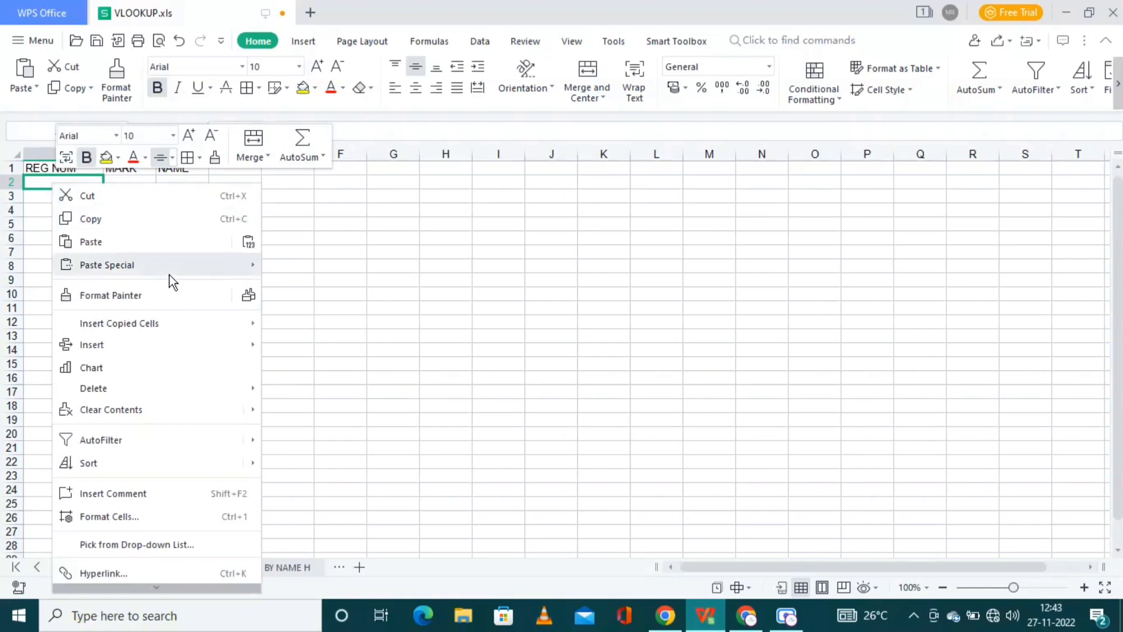
mouse_move(169, 275)
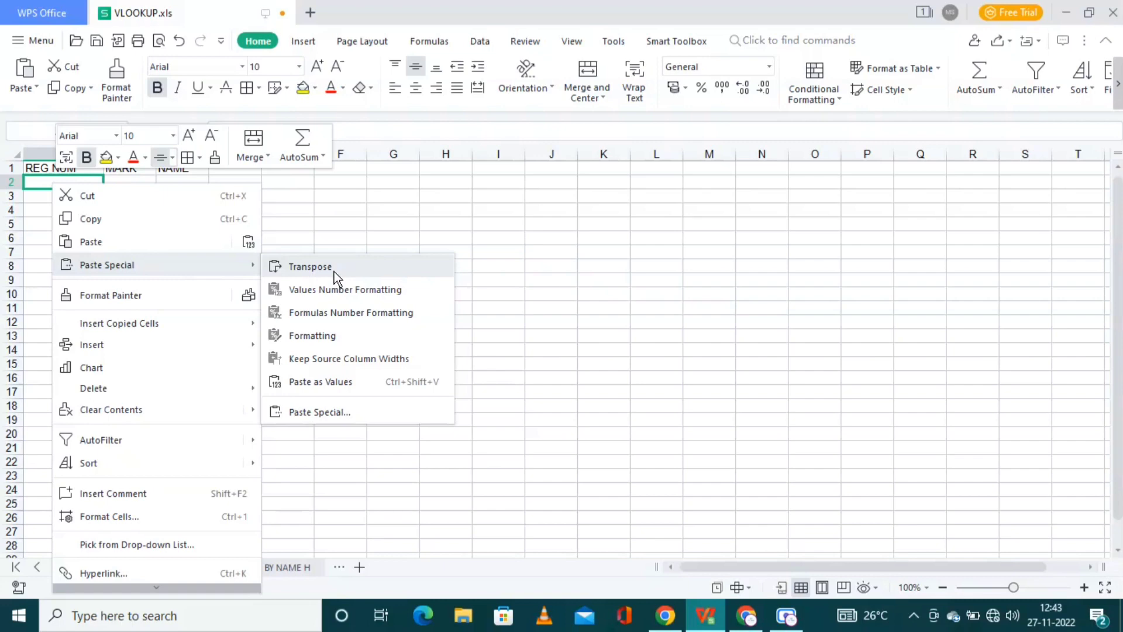
click(301, 272)
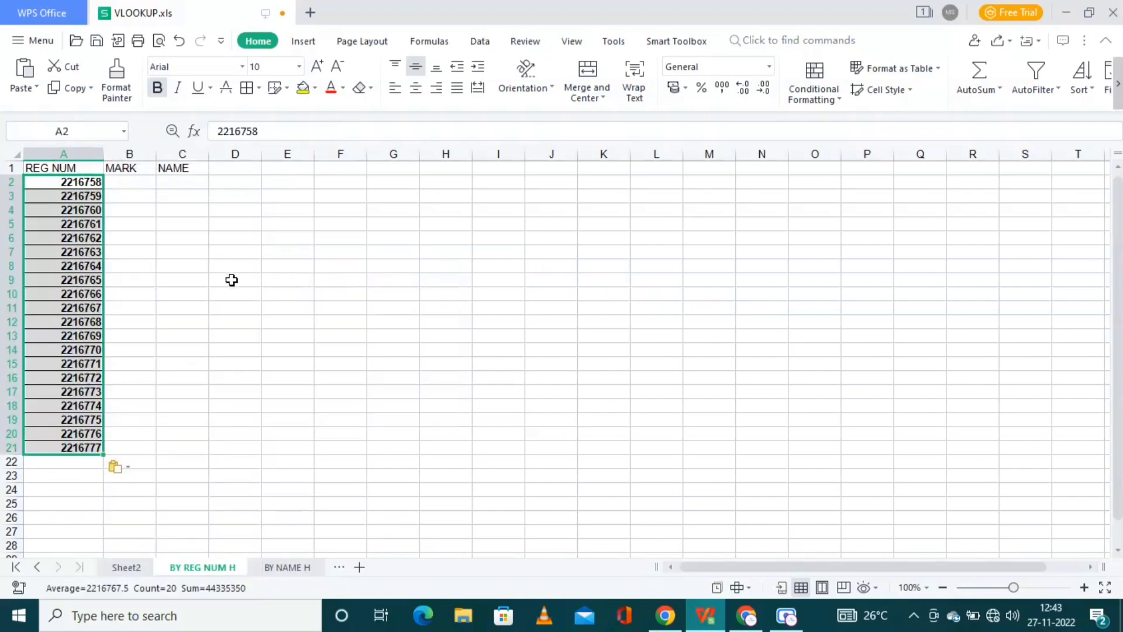
Step: Reselect Sheet2's row-1 registration numbers B1:U1, then choose MARK cell B2
click(123, 569)
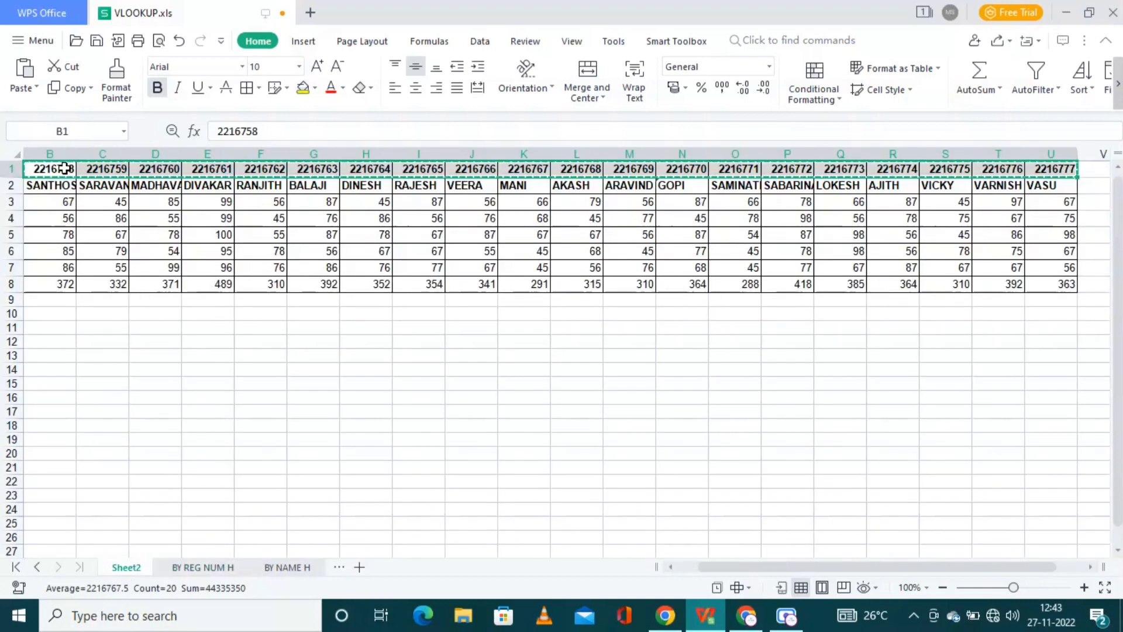
drag(59, 169, 738, 169)
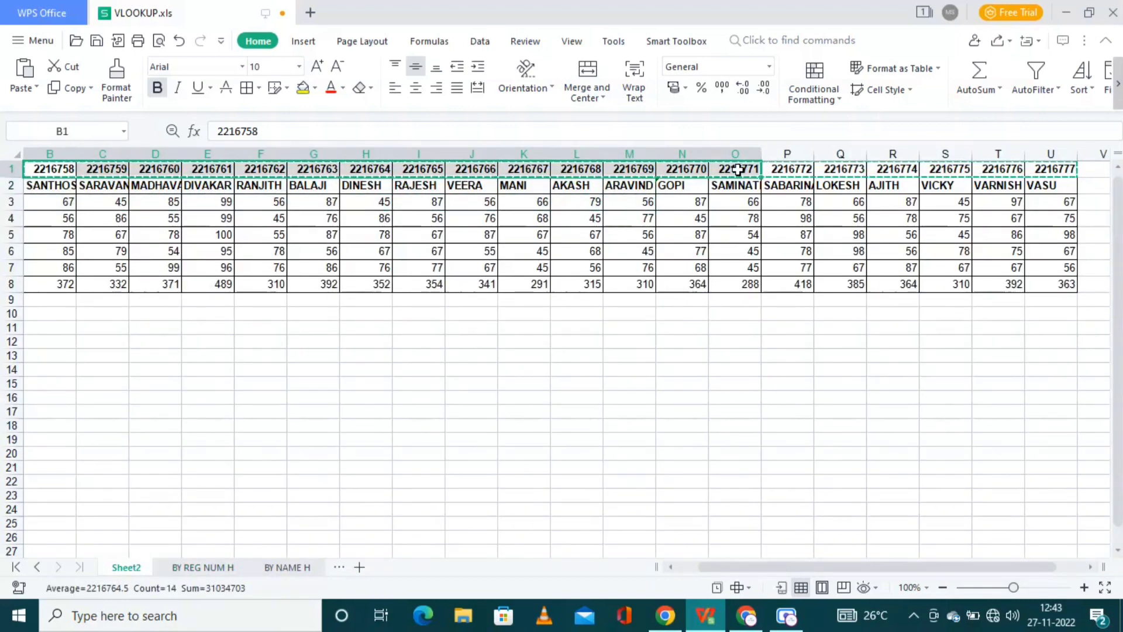
key(shift+Right)
key(shift+Right)
key(shift+Right)
key(shift+Right)
key(shift+Right)
key(shift+Right)
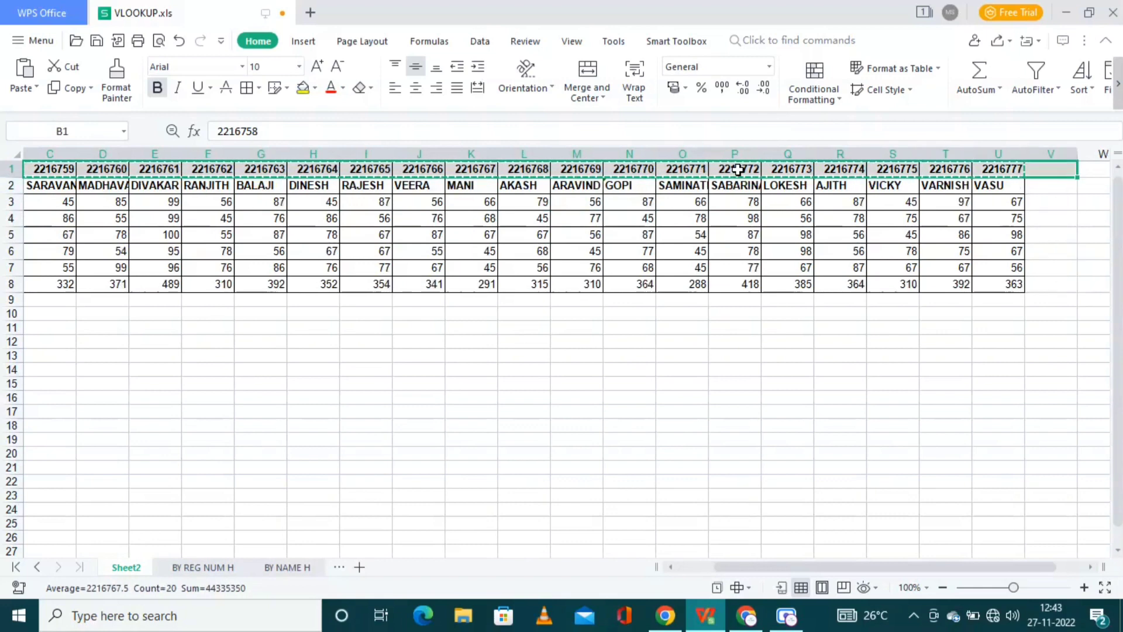
key(shift+Left)
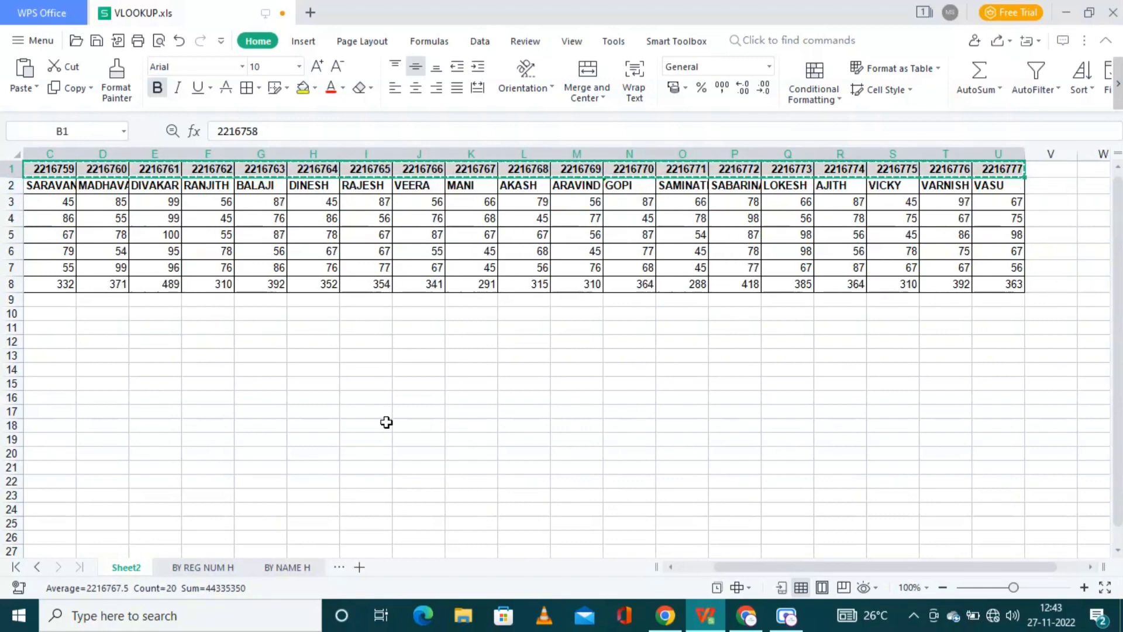
click(212, 568)
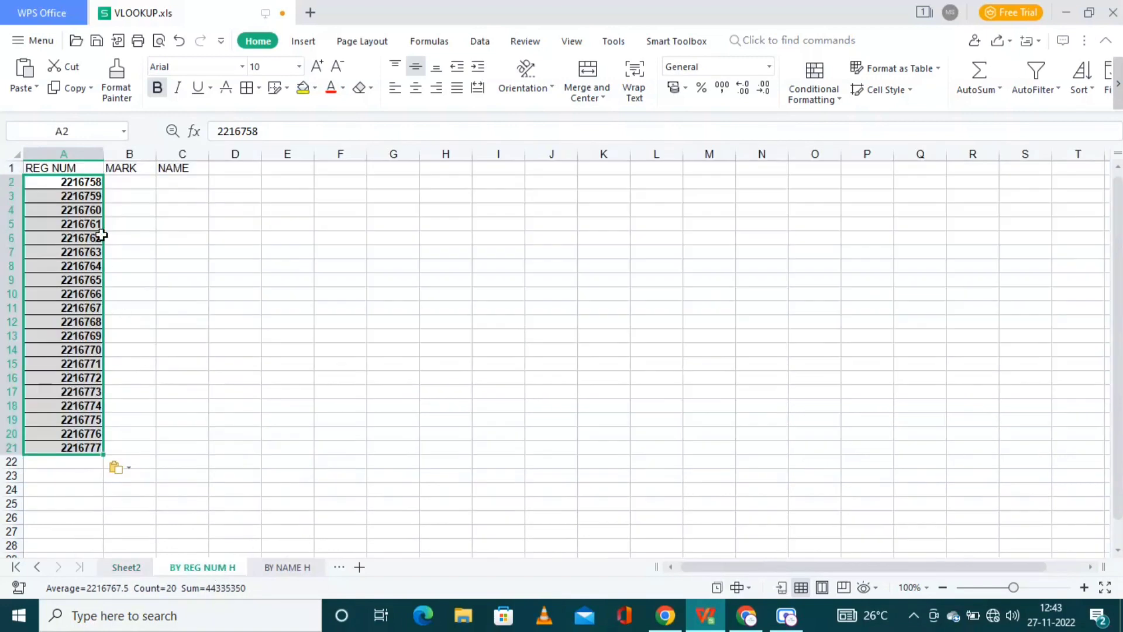
click(146, 183)
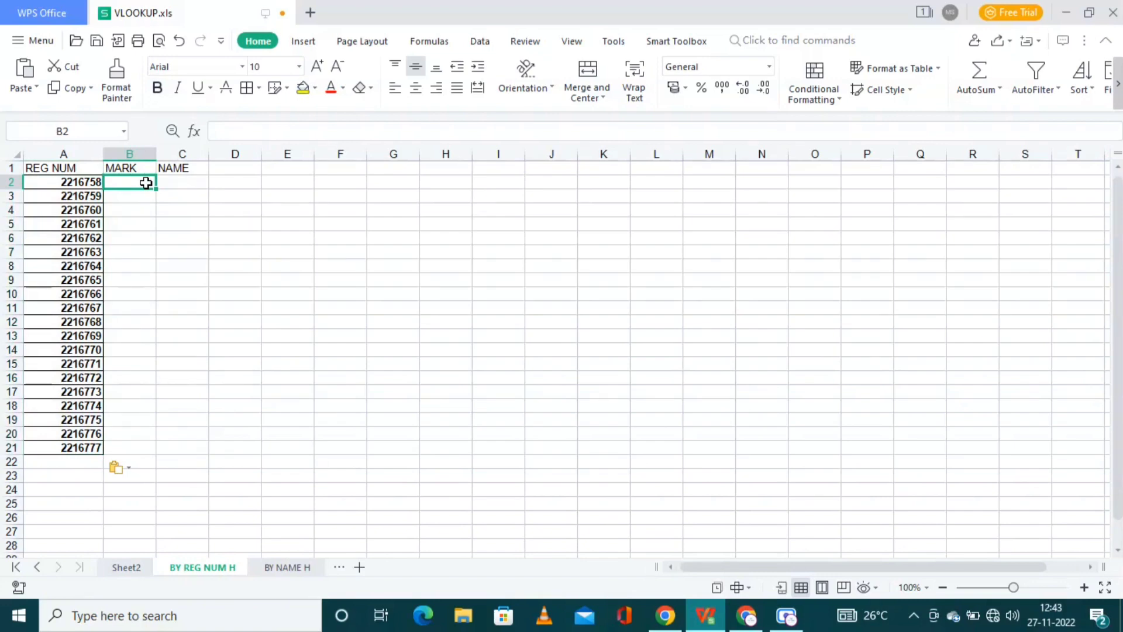
Step: Begin =hlookup( in B2 with the whole REG NUM column A:A as lookup value
text(=)
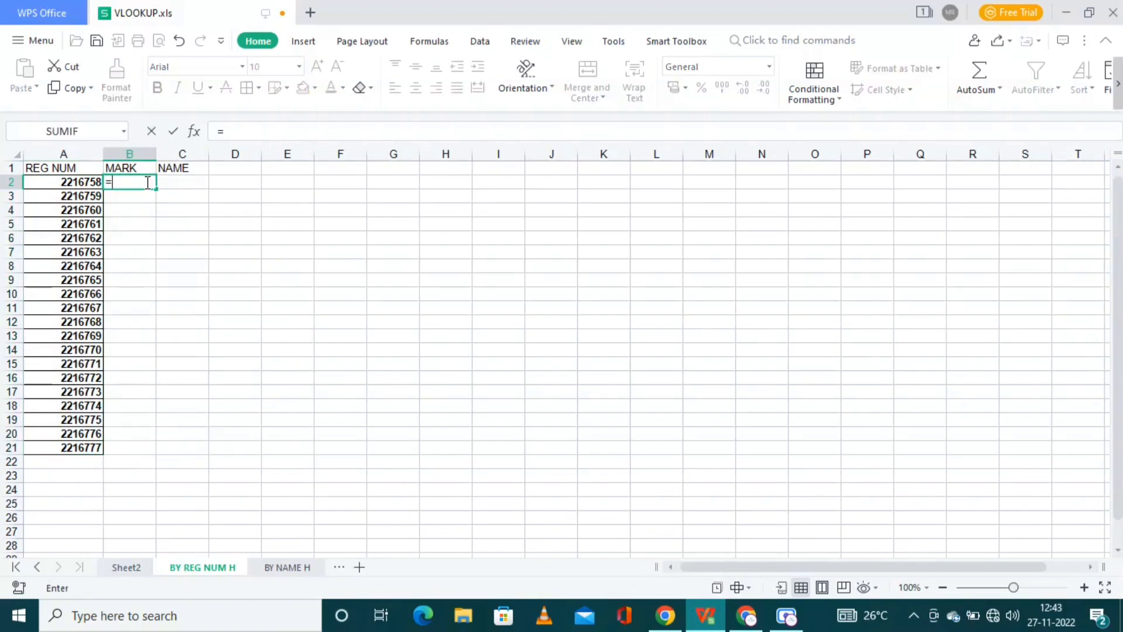
text(hlookup)
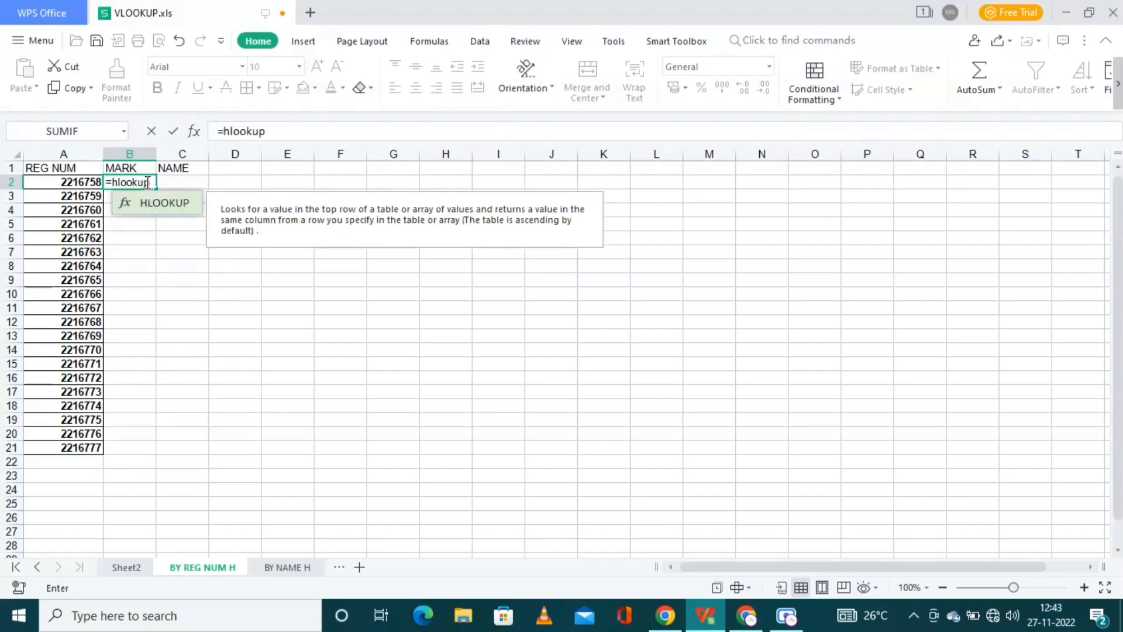
text(()
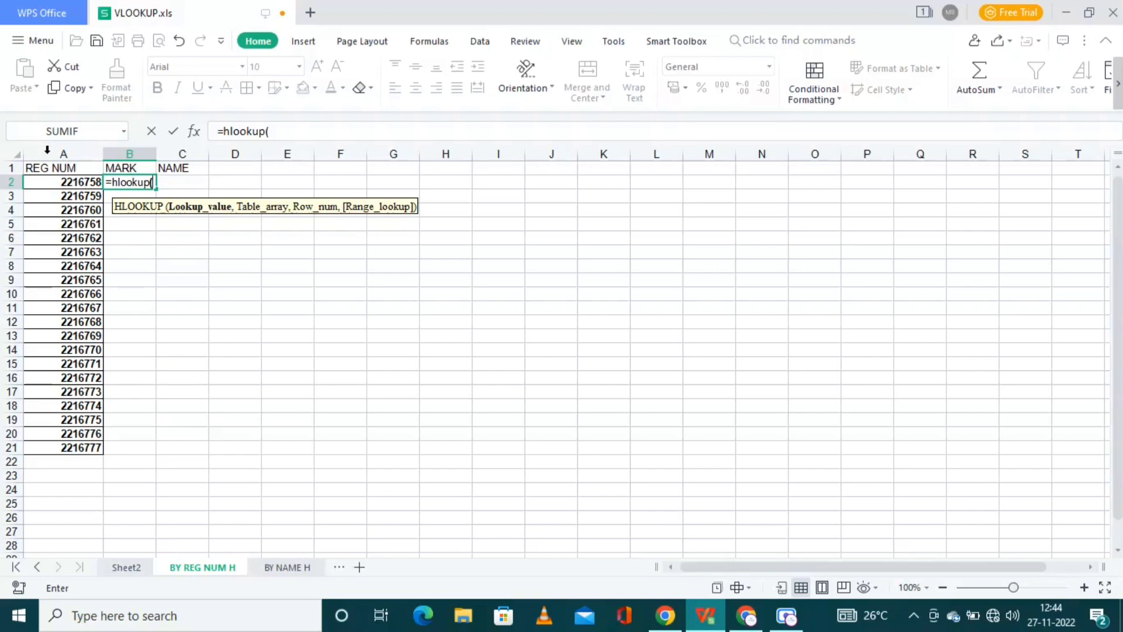
click(63, 186)
click(64, 186)
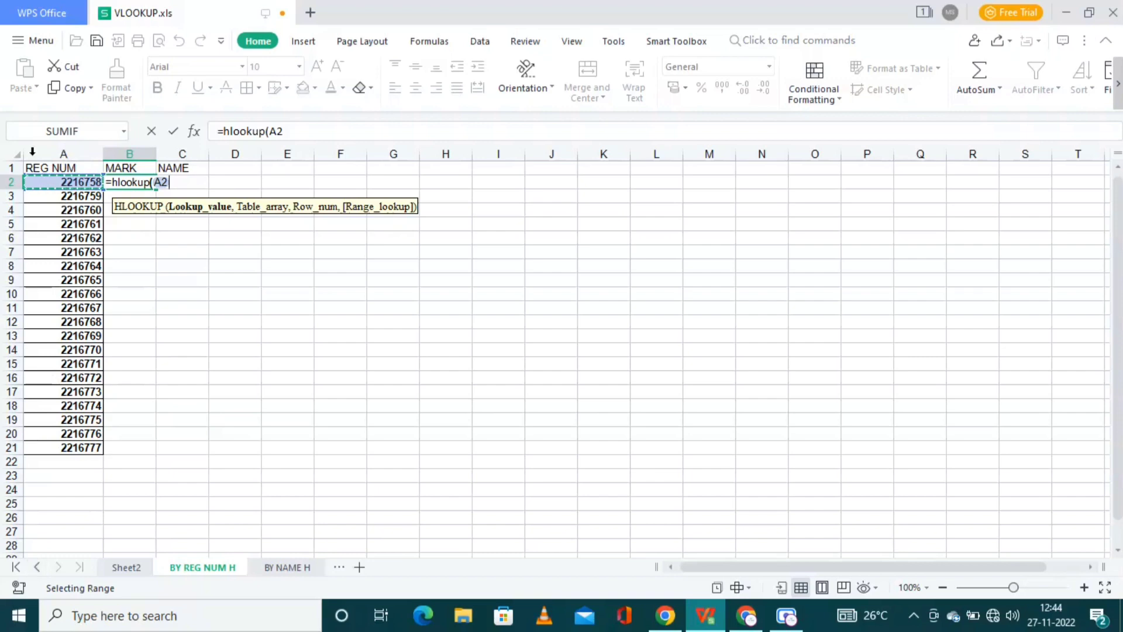
click(50, 153)
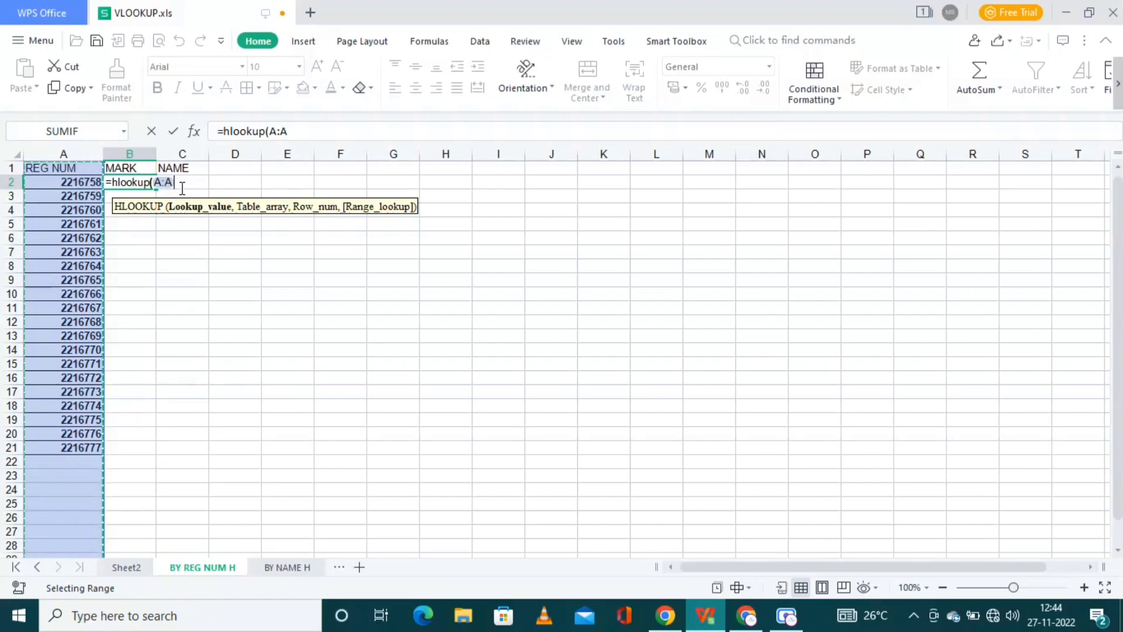
text(,)
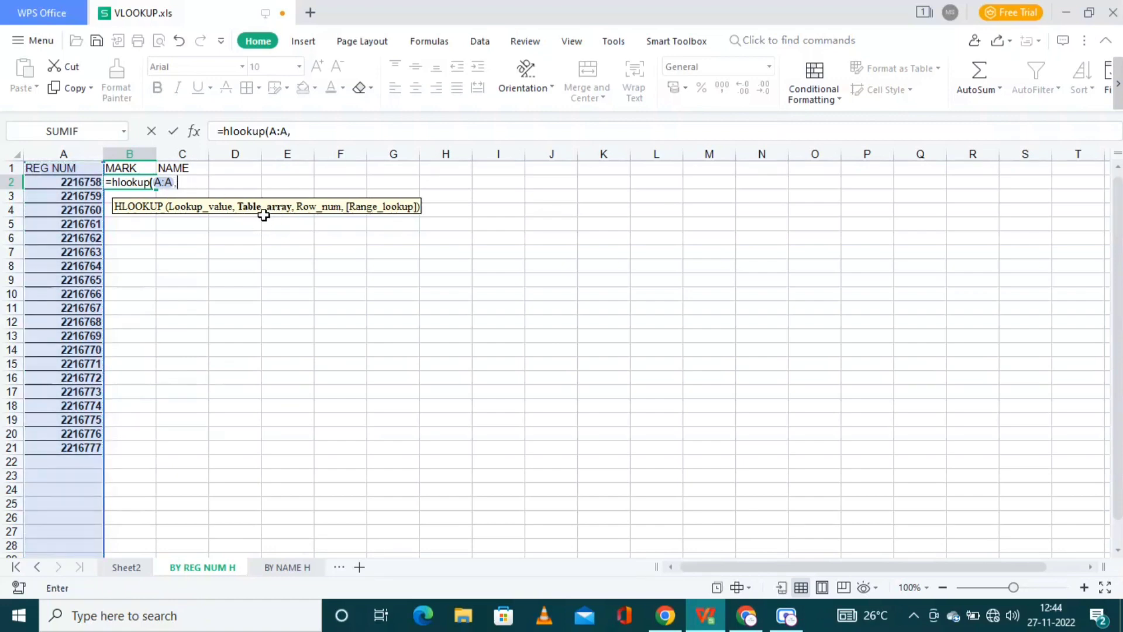
Step: Set the HLOOKUP table array to Sheet2 rows 1 to 8 (Sheet2!1:8)
click(131, 569)
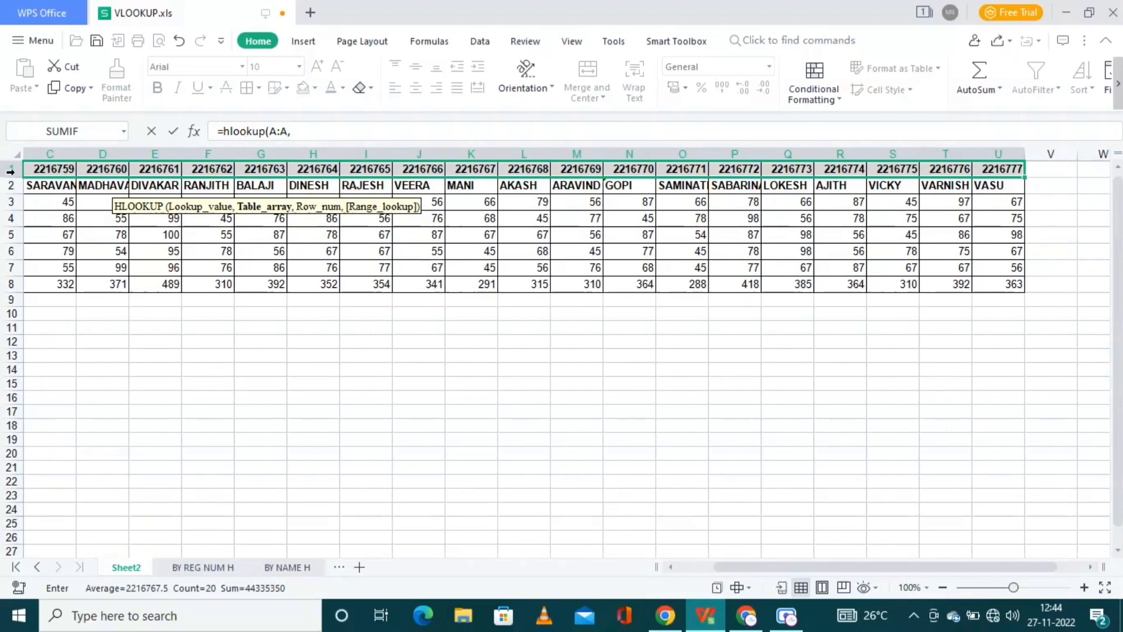
click(694, 568)
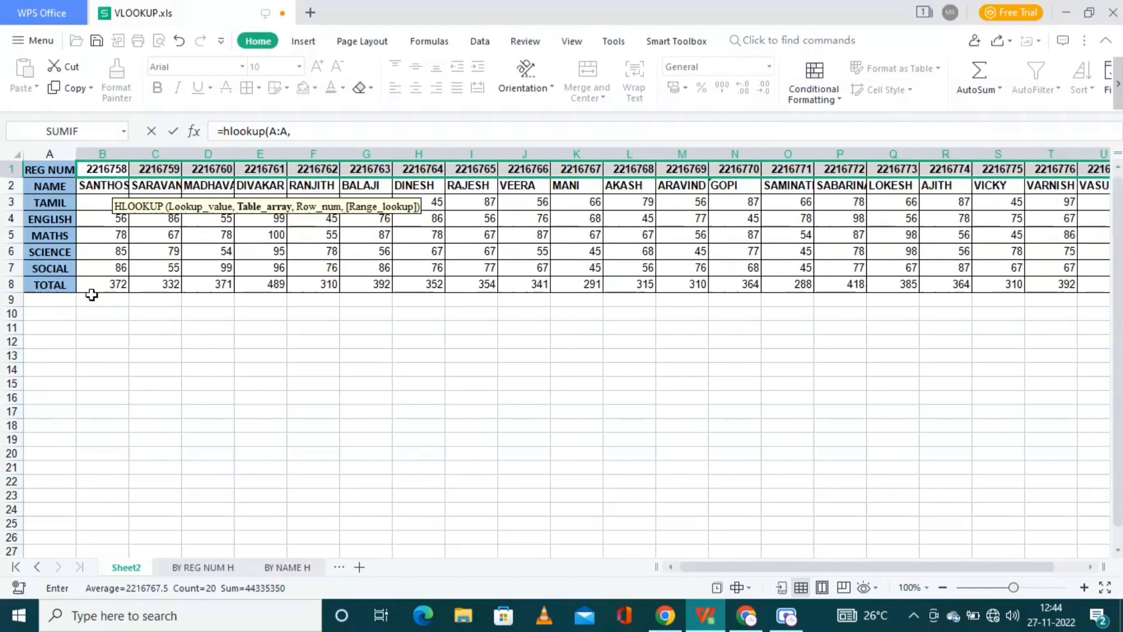
click(9, 168)
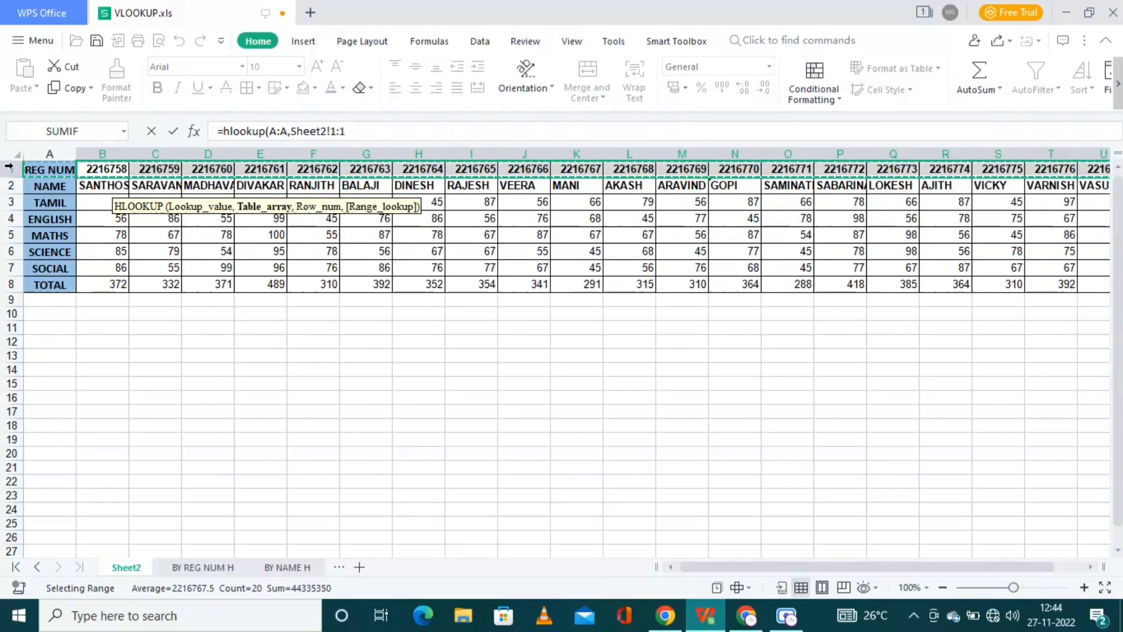
drag(11, 186, 11, 287)
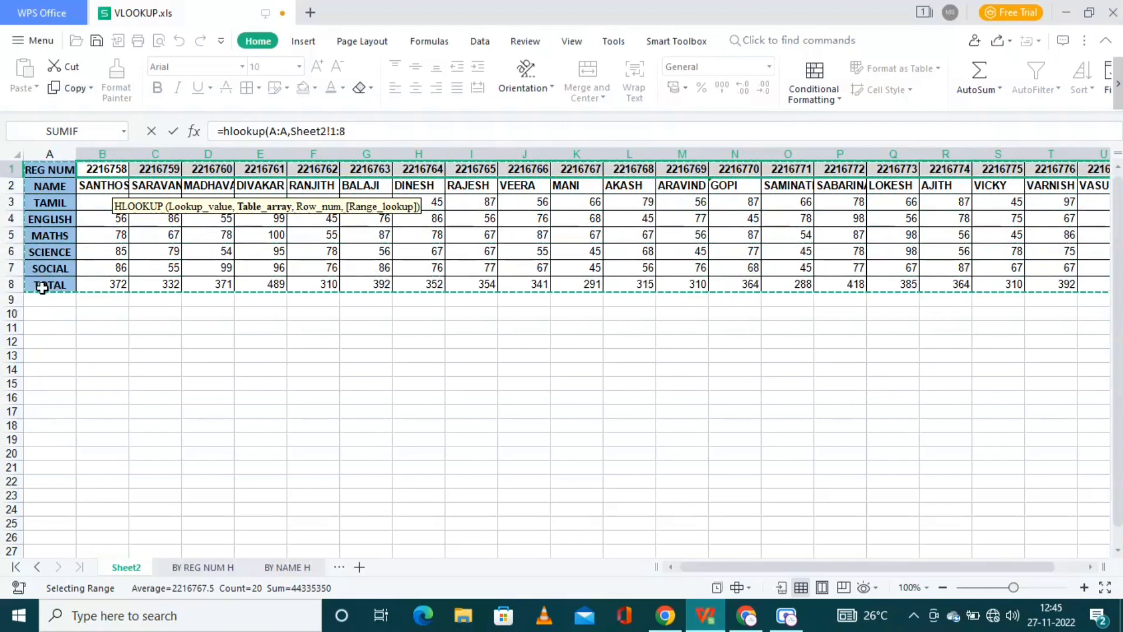
key(shift+Up)
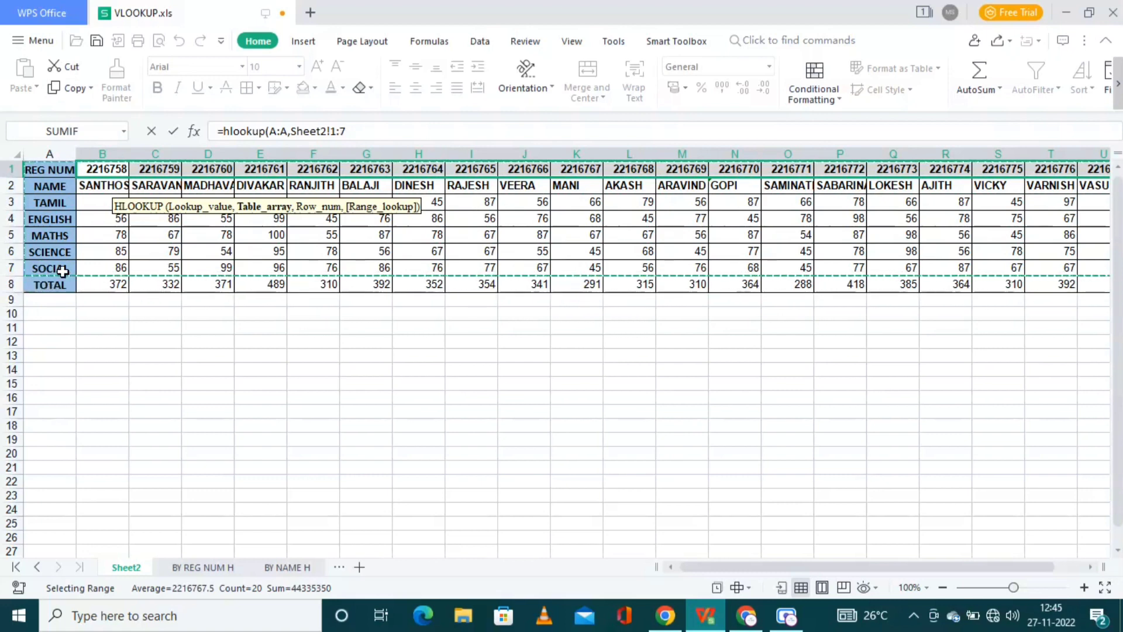
key(shift+Down)
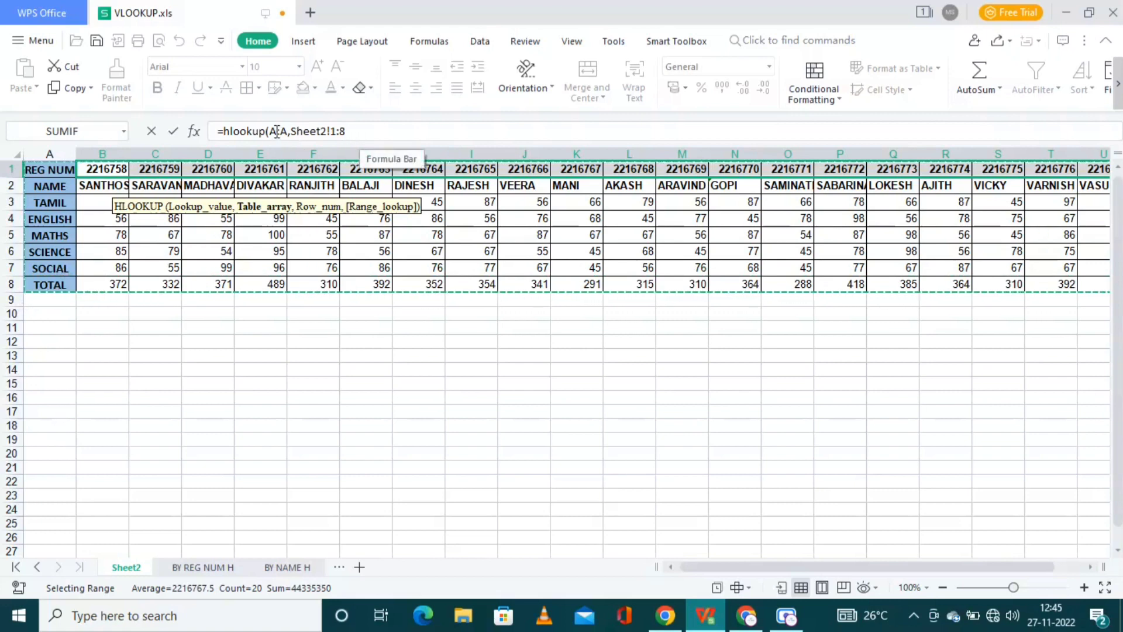
click(383, 132)
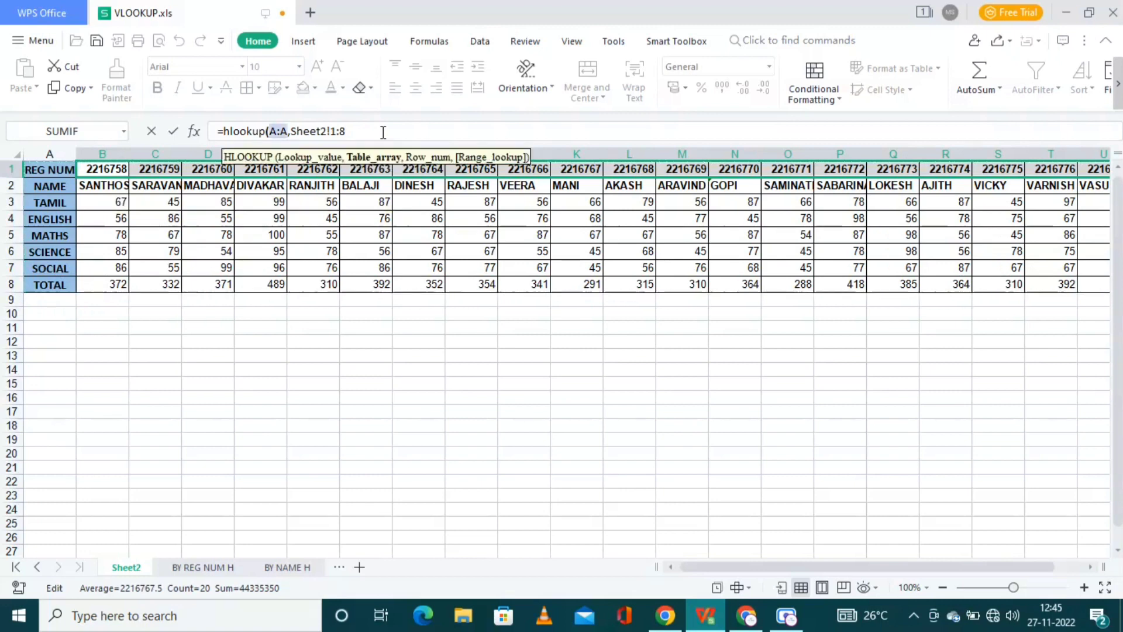
Step: Complete B2 as =hlookup(A:A,Sheet2!1:8,8,0), returning the total 372
text(,8)
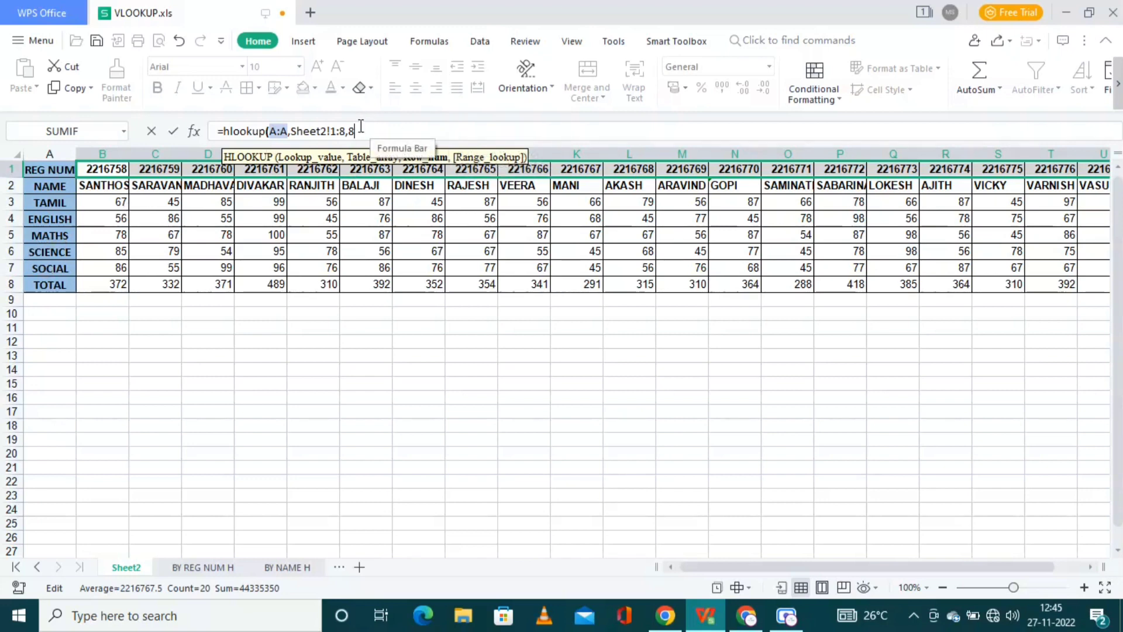
text(,0)
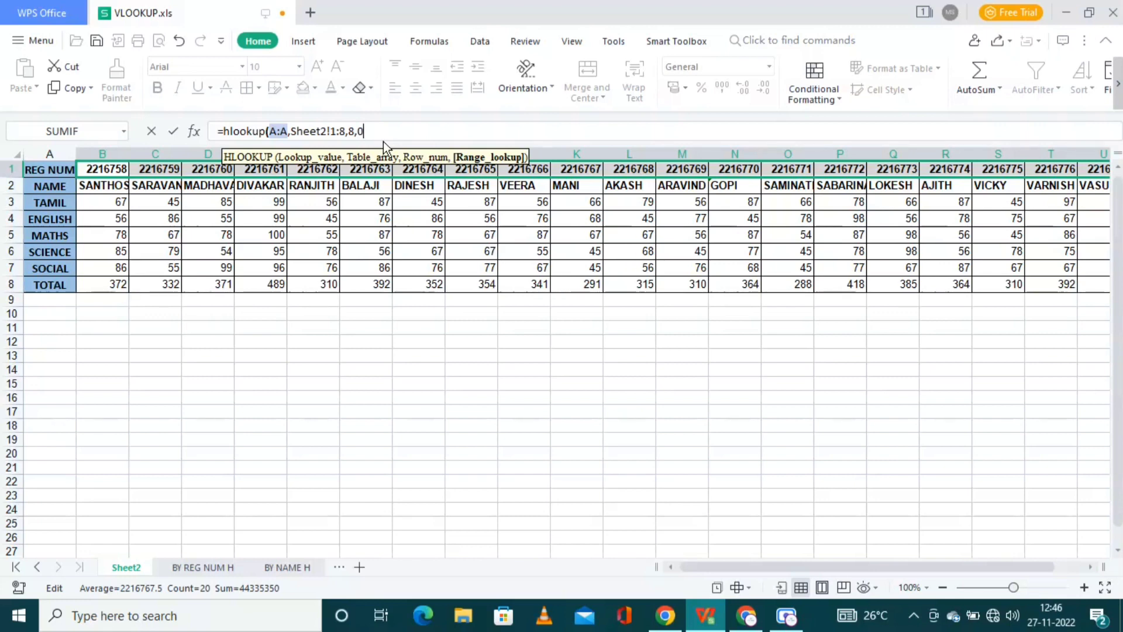
key(BackSpace)
key(Return)
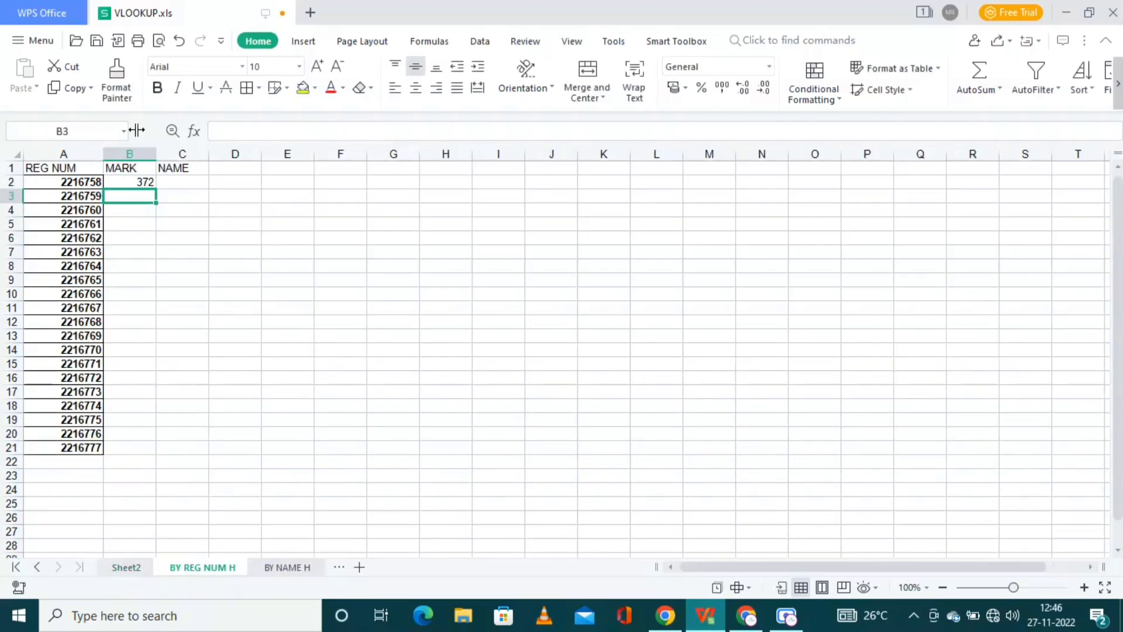
Step: Copy B2's lookup formula into MARK cell B3
click(140, 187)
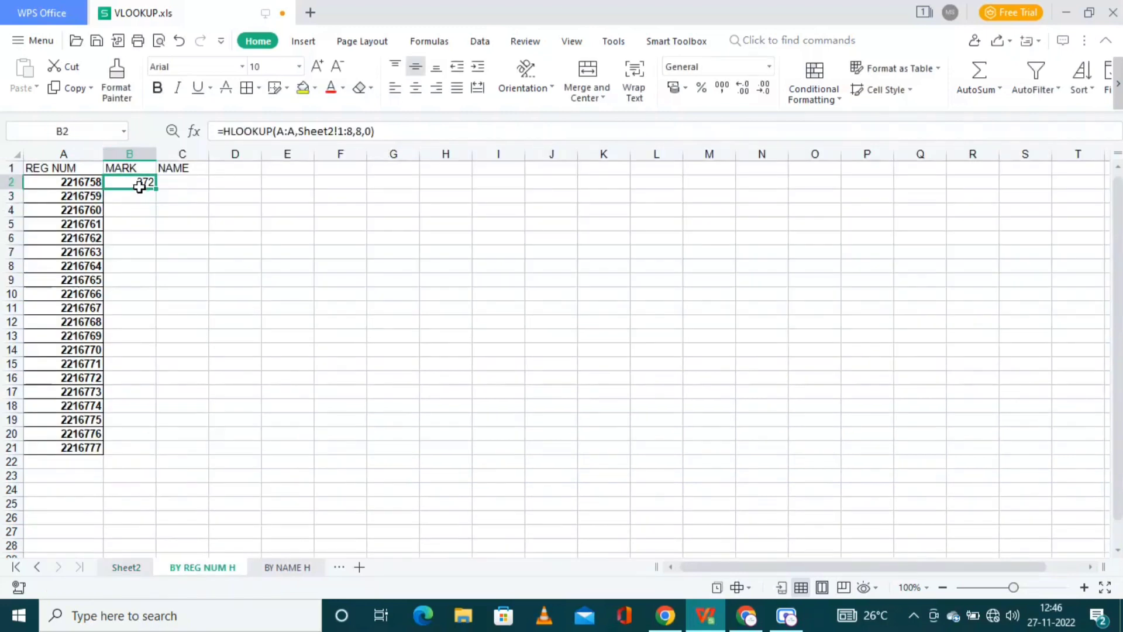
key(ctrl+c)
click(141, 194)
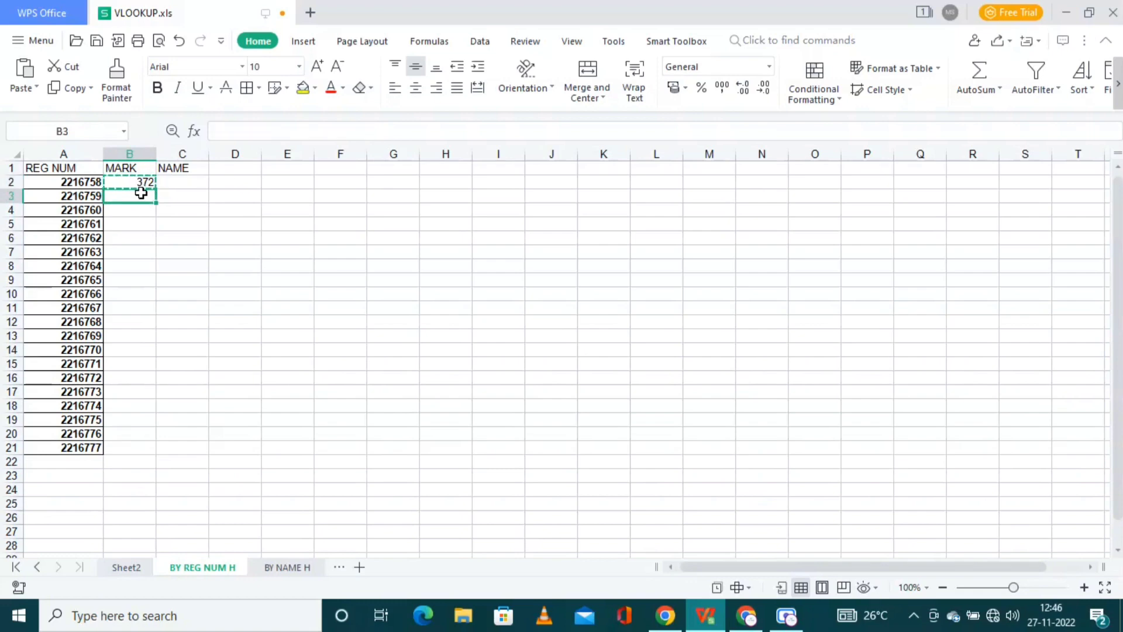
key(ctrl+v)
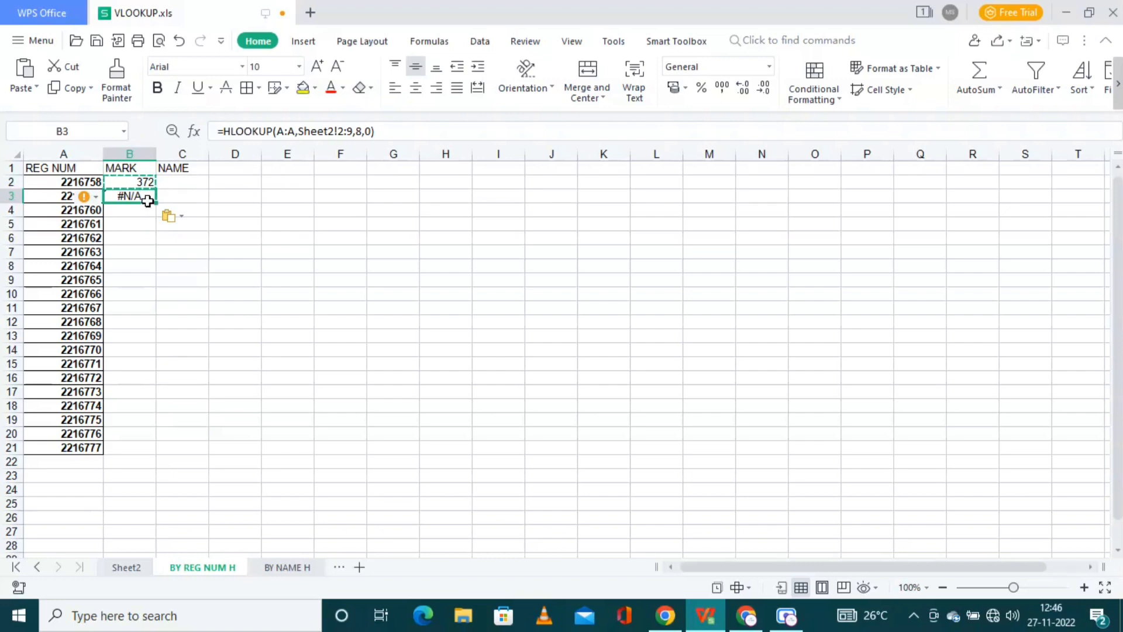
Step: Fix B3's table range to the absolute Sheet2!$1:$8 so it returns 332
click(344, 131)
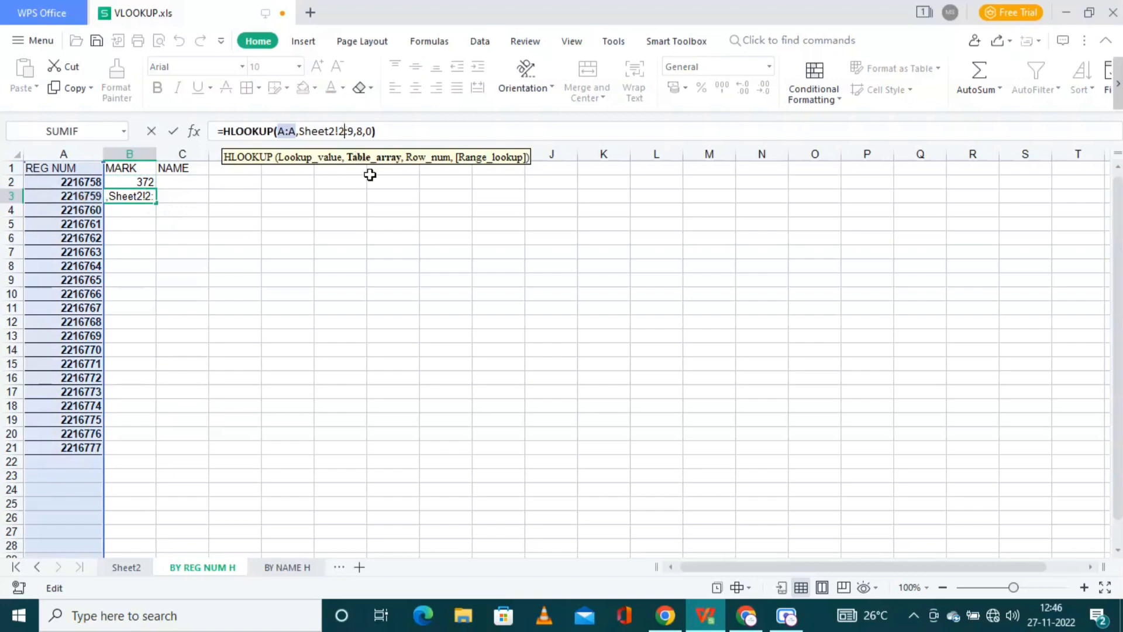
click(117, 571)
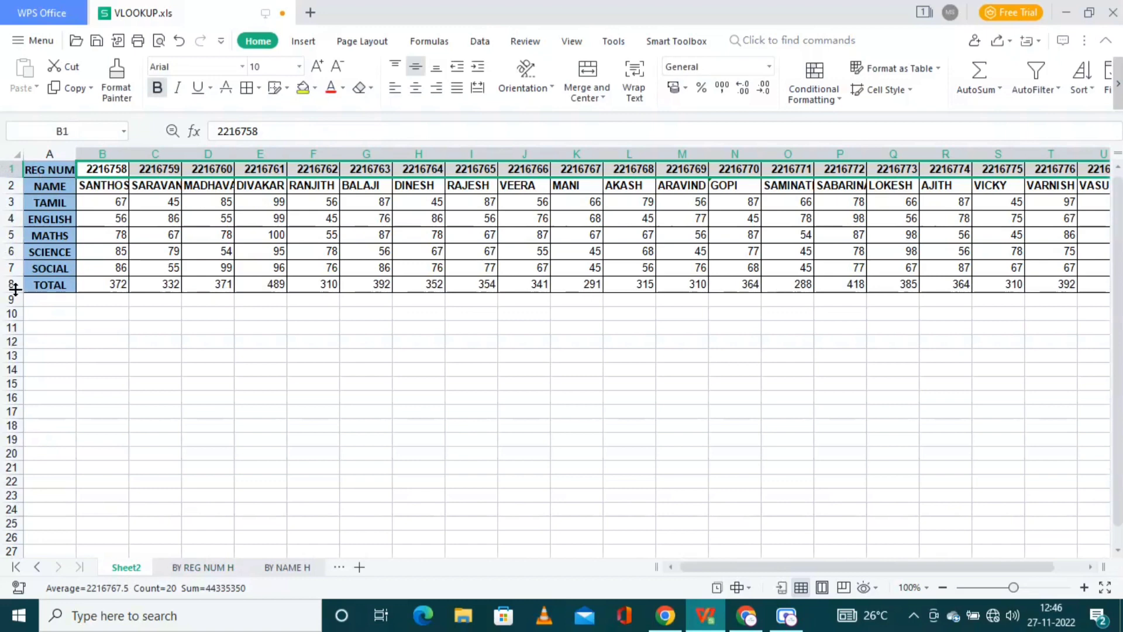
click(220, 567)
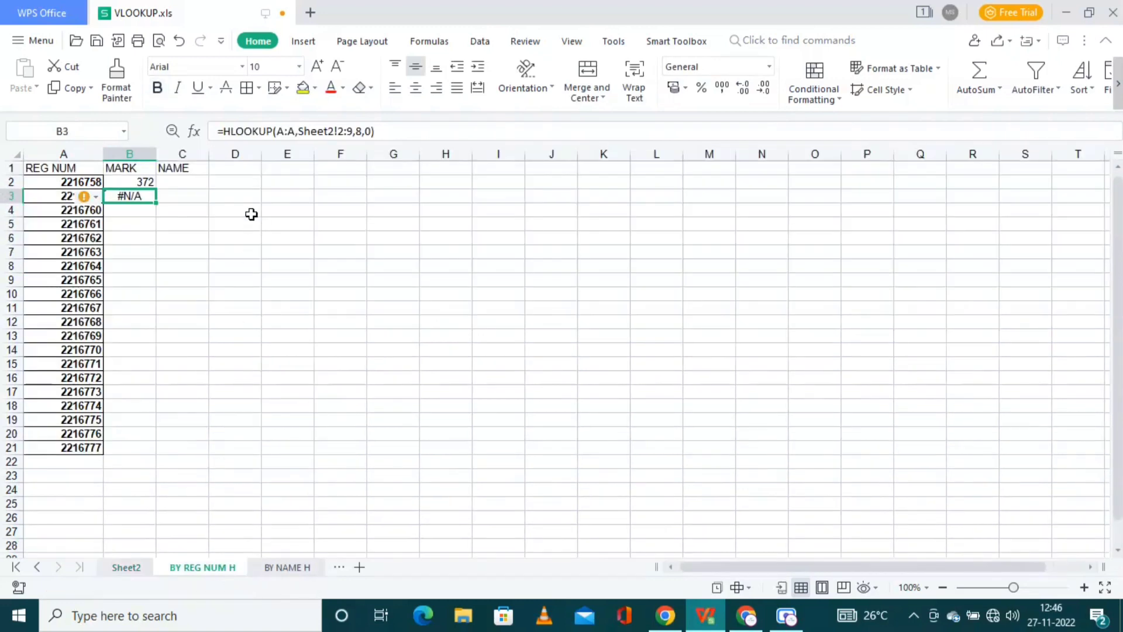
click(345, 130)
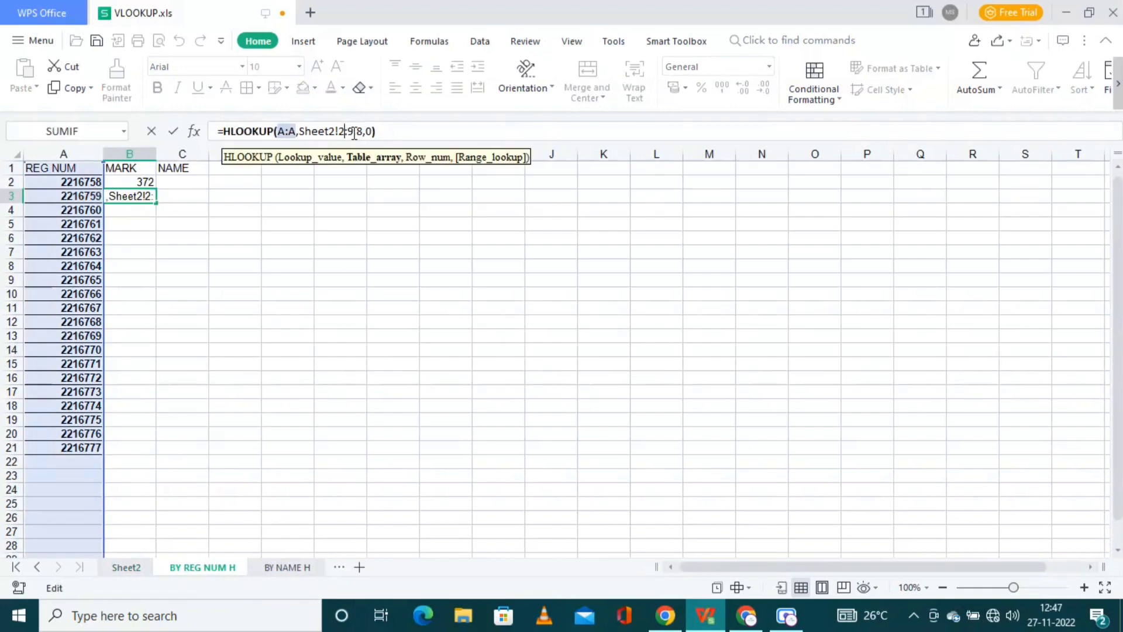
key(BackSpace)
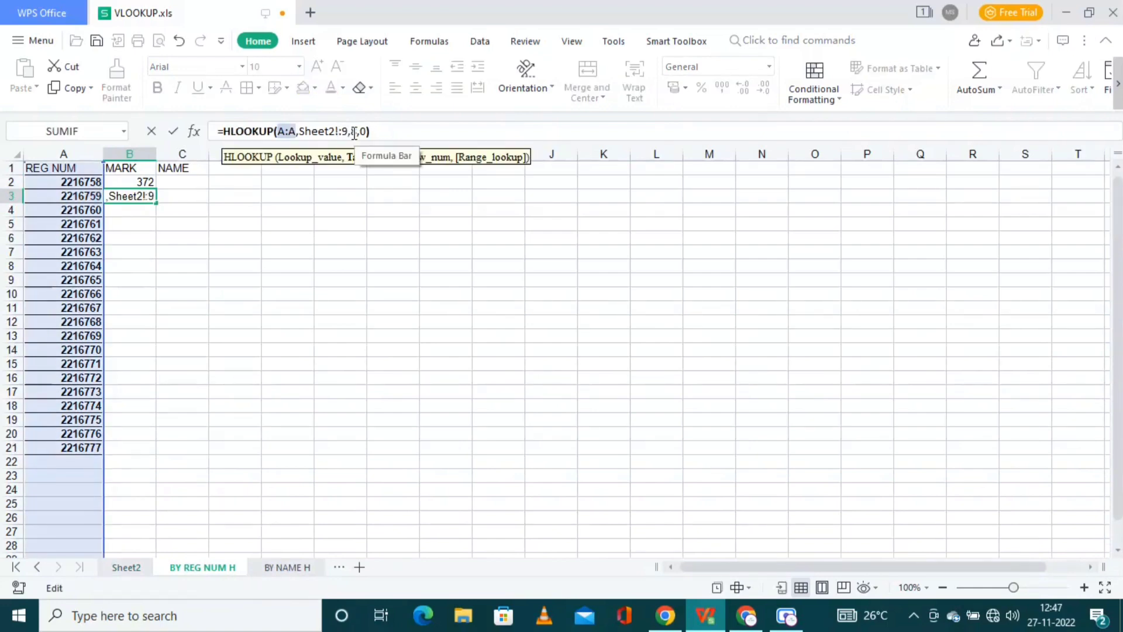
text(1)
key(Delete)
text(8)
key(Left)
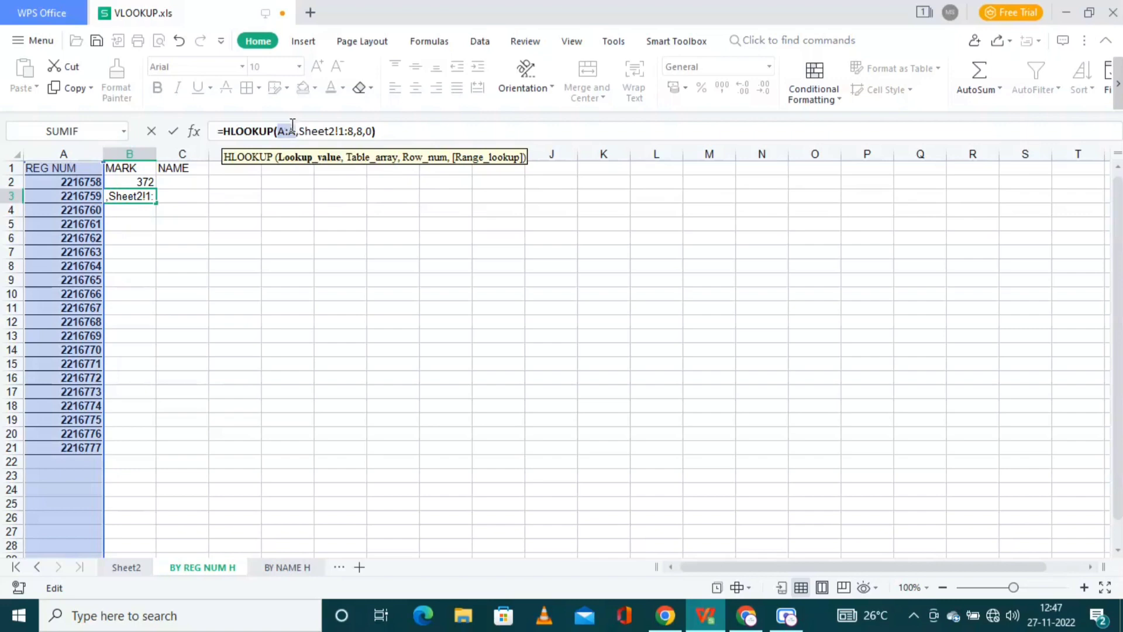
click(339, 132)
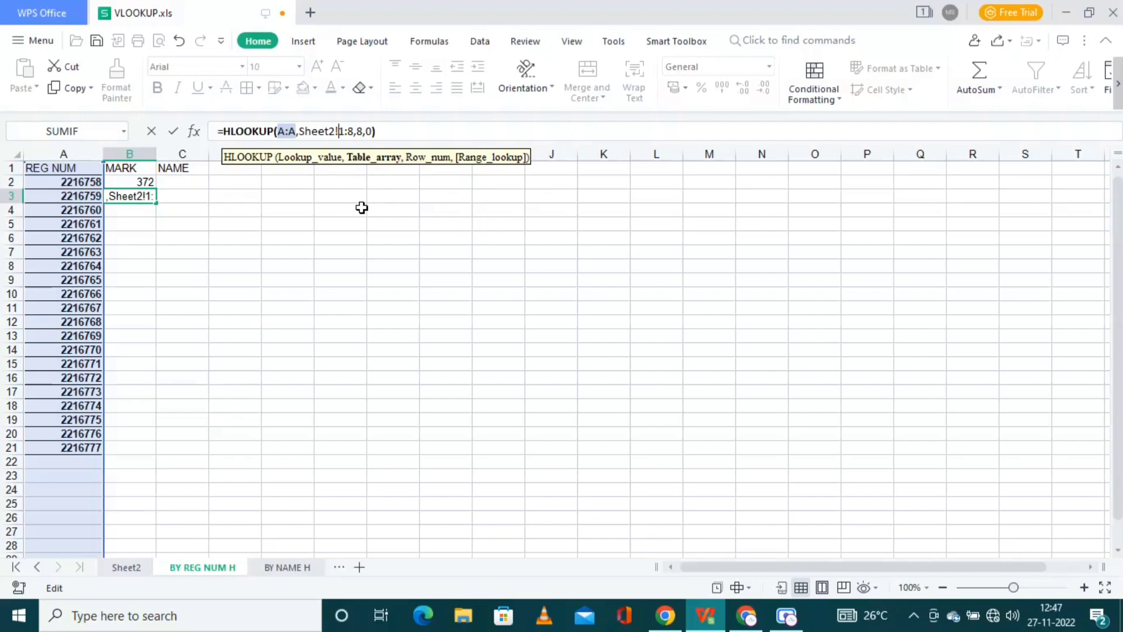
text($1:)
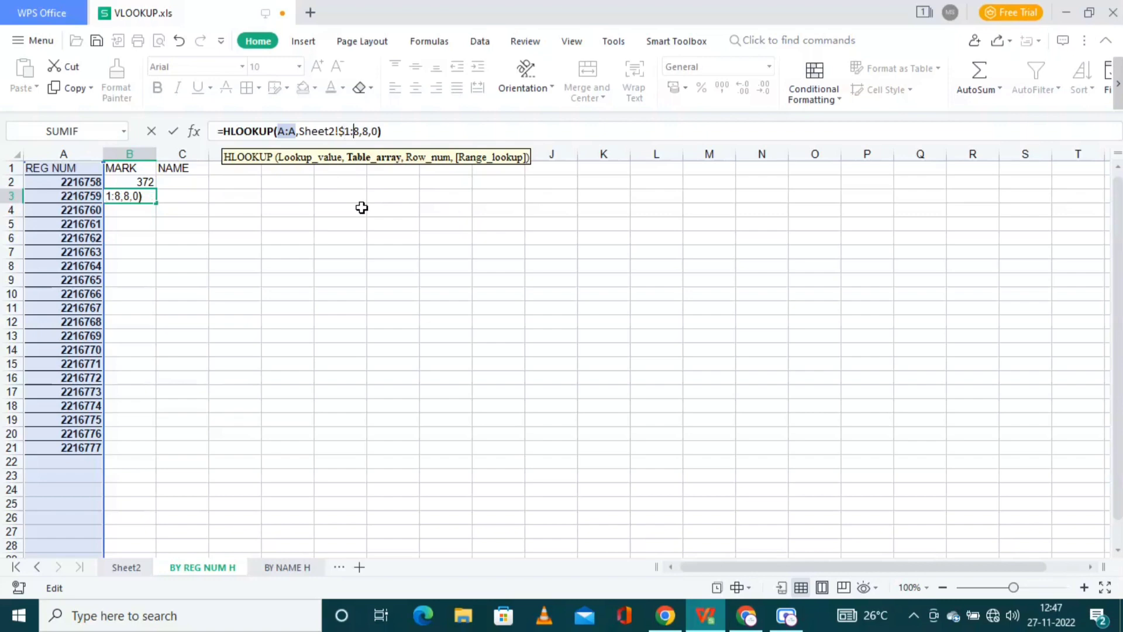
text($)
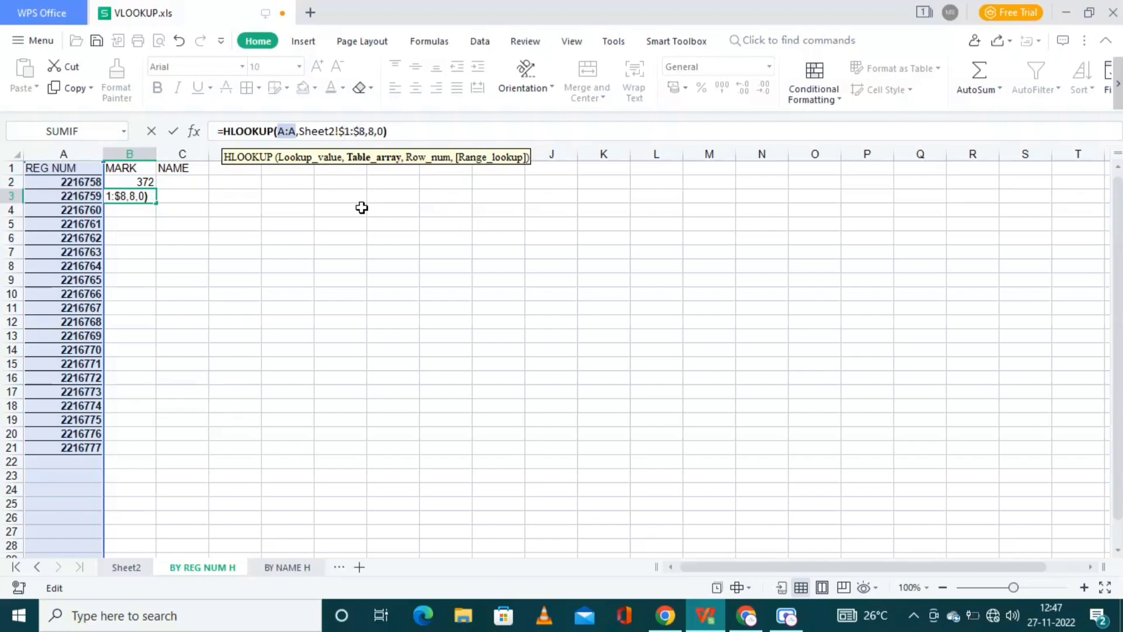
key(Return)
key(Up)
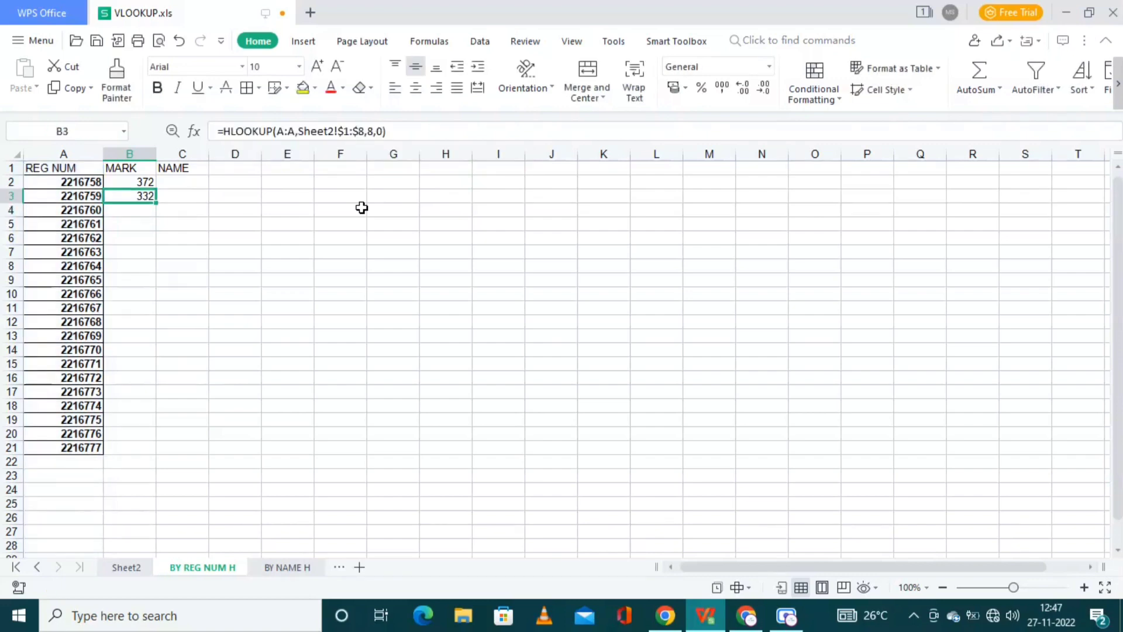
Step: Fill B4:B21 with the absolute-range HLOOKUP, giving totals from 371 down to 363
key(ctrl+c)
key(Down)
key(shift+Down)
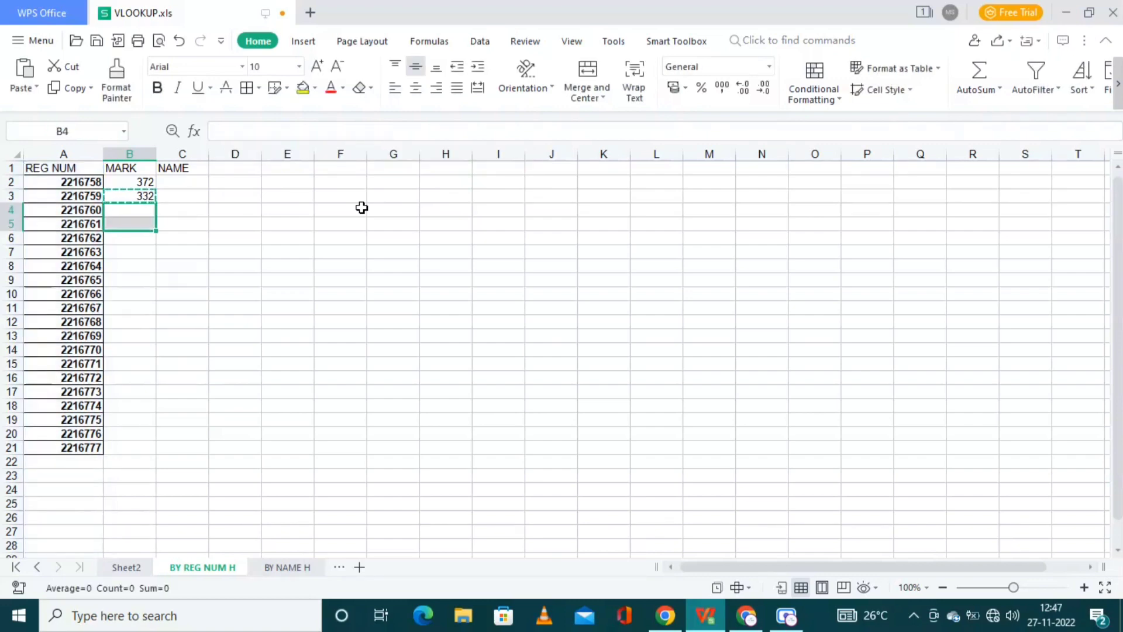
key(shift+Down)
key(shift+Down)
key(shift+Down)
key(shift+Down)
key(shift+Down)
key(shift+Down)
key(shift+Down)
key(shift+Down)
key(shift+Down)
key(shift+Down)
key(shift+Down)
key(shift+Down)
key(shift+Down)
key(shift+Down)
key(shift+Down)
key(shift+Down)
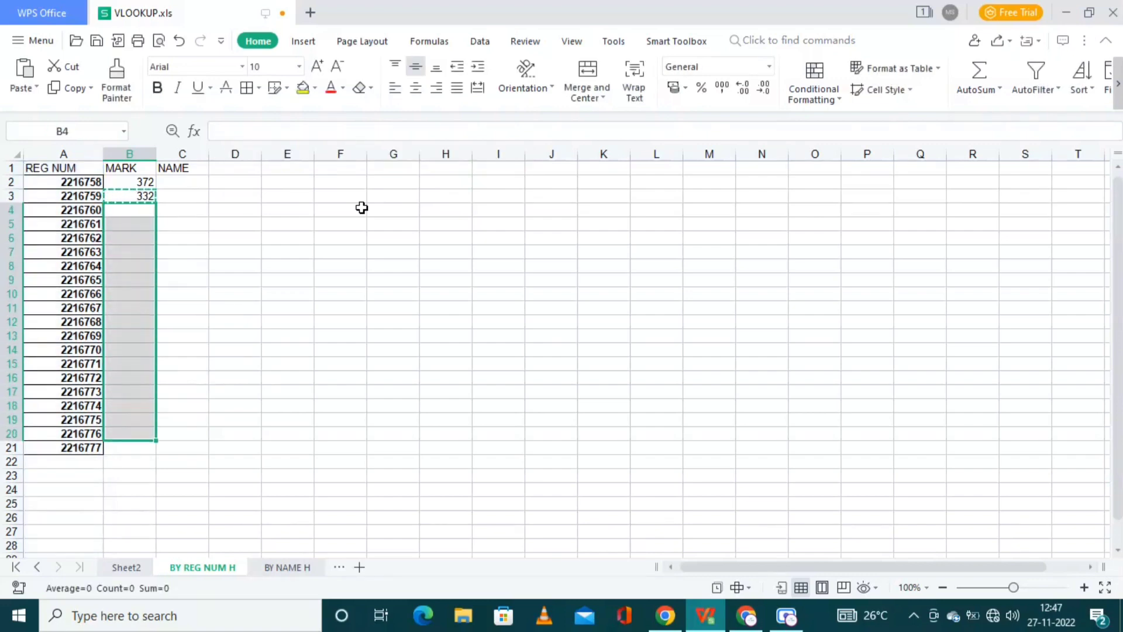
key(ctrl+v)
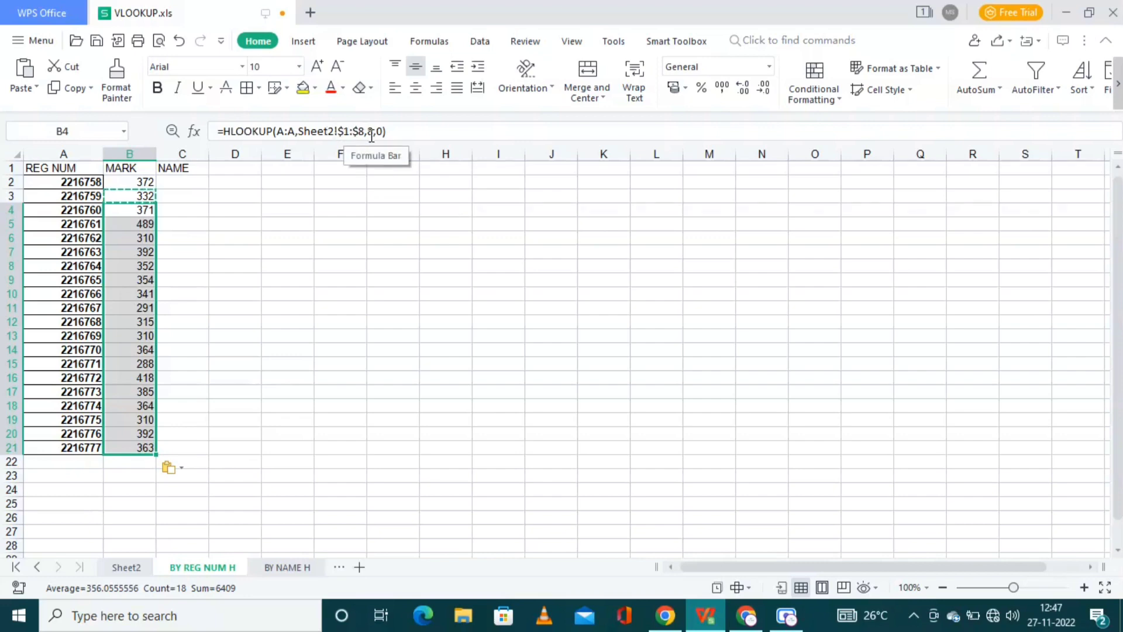
click(138, 187)
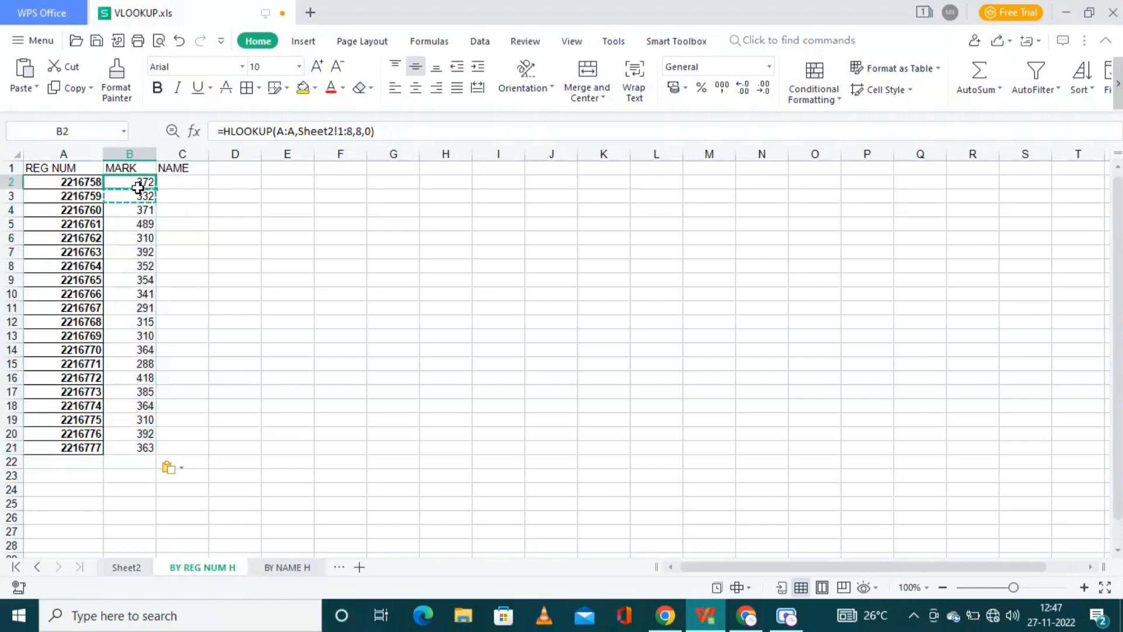
key(ctrl+c)
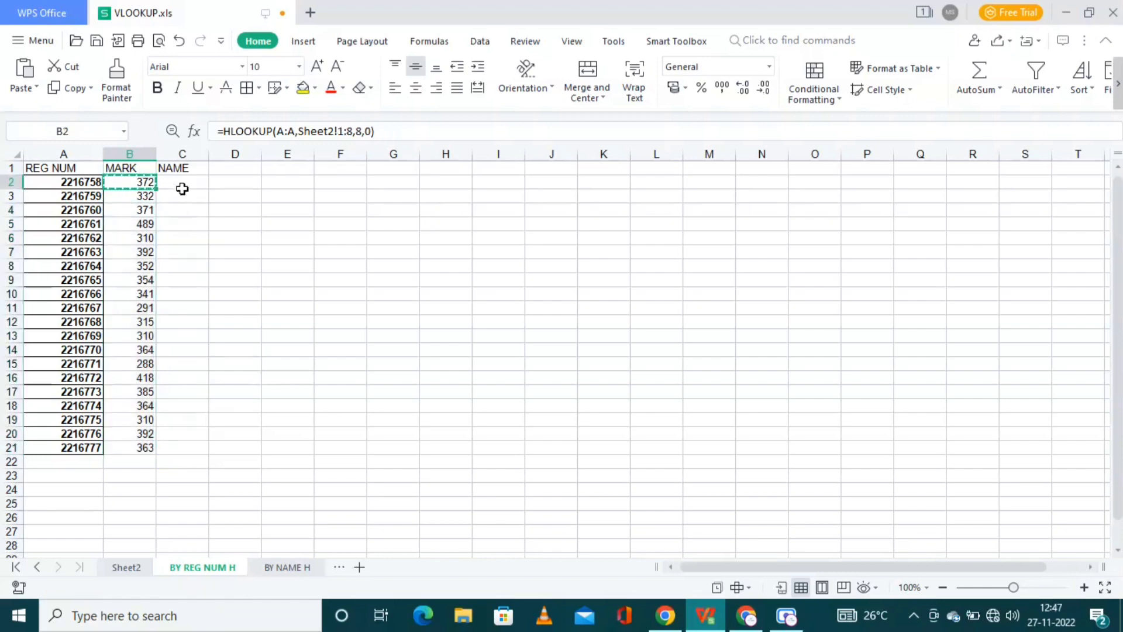
Step: Paste the lookup into NAME cell C2 and change its lookup value to $A:$A
click(199, 181)
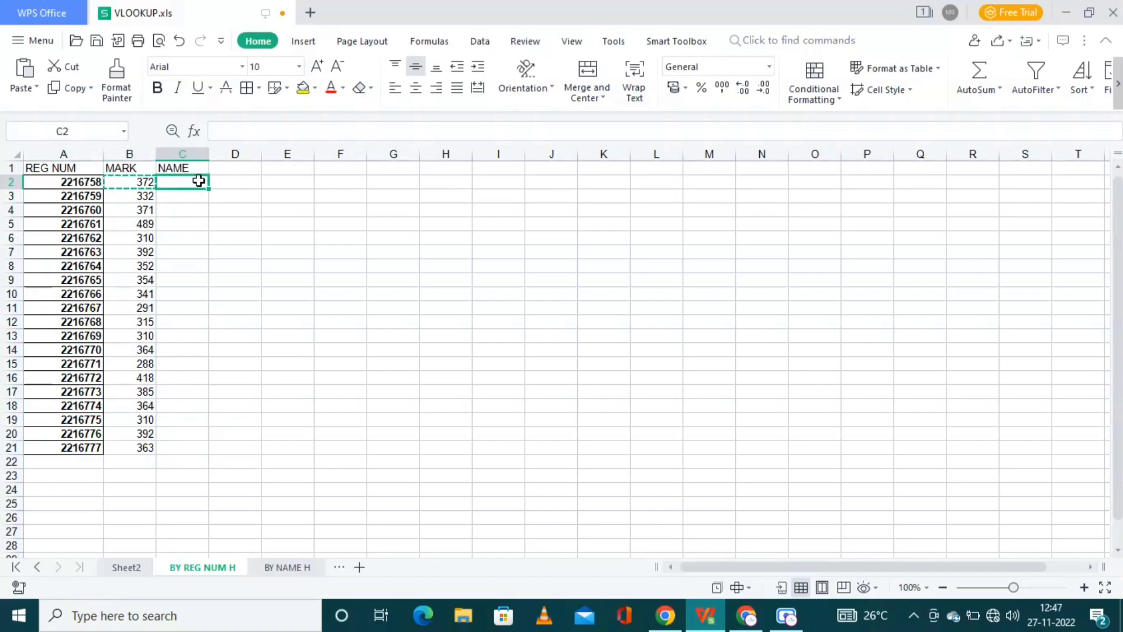
key(ctrl+v)
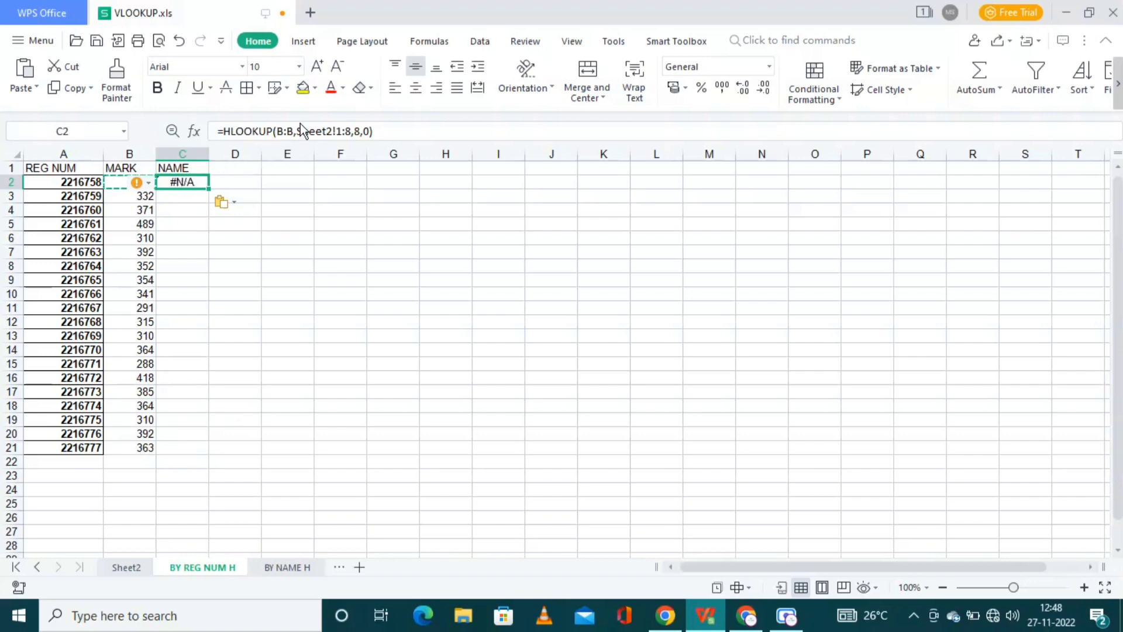
click(285, 129)
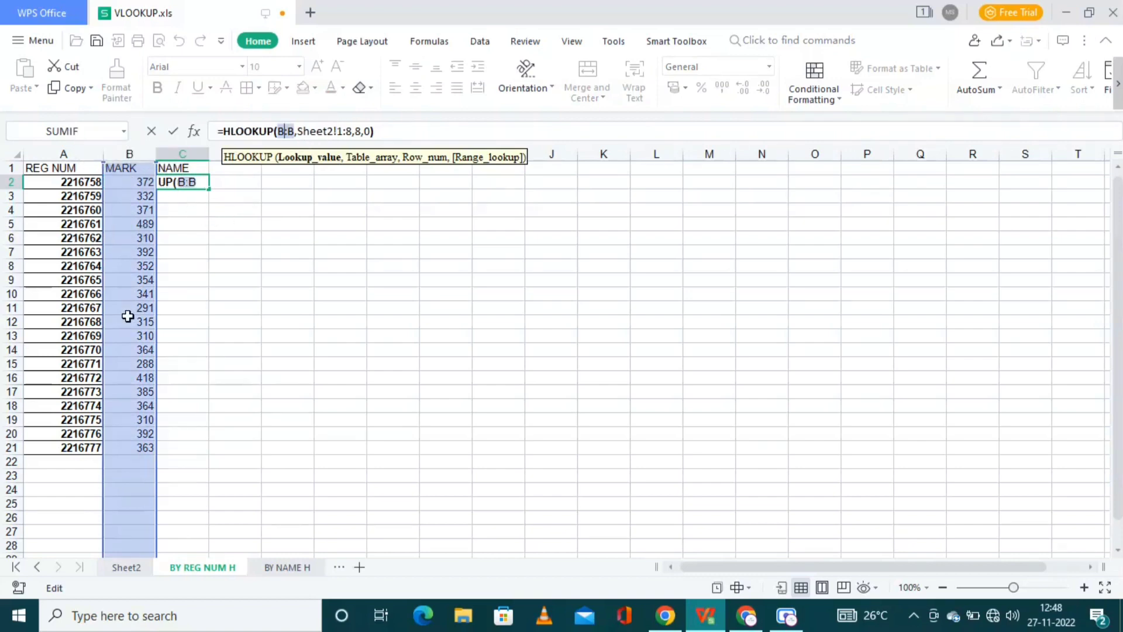
key(BackSpace)
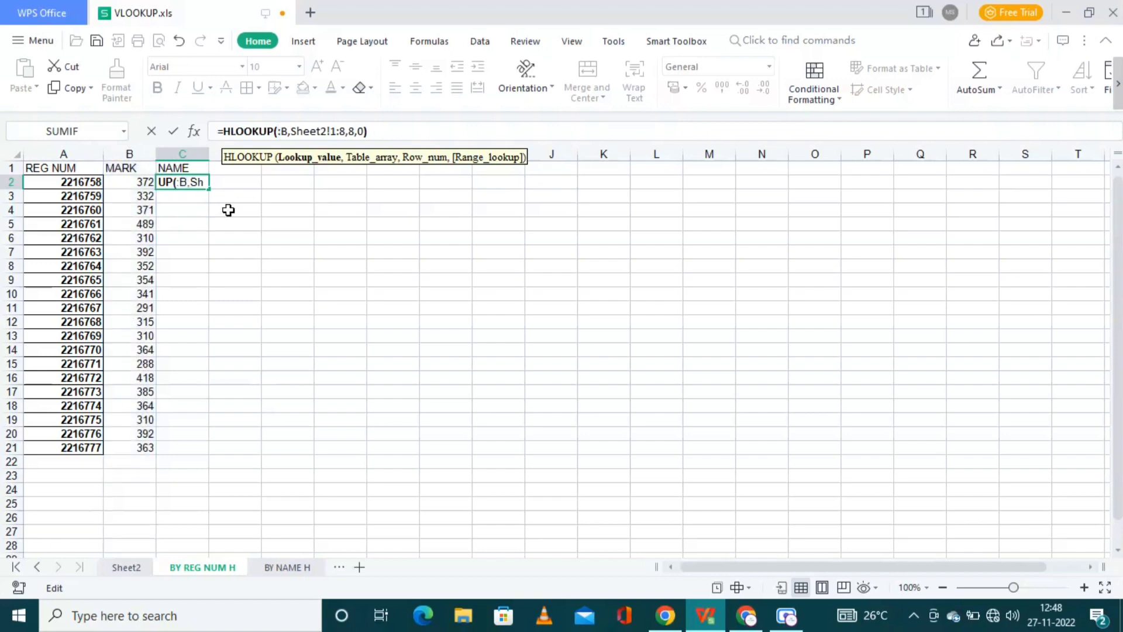
text(a)
key(BackSpace)
text($a)
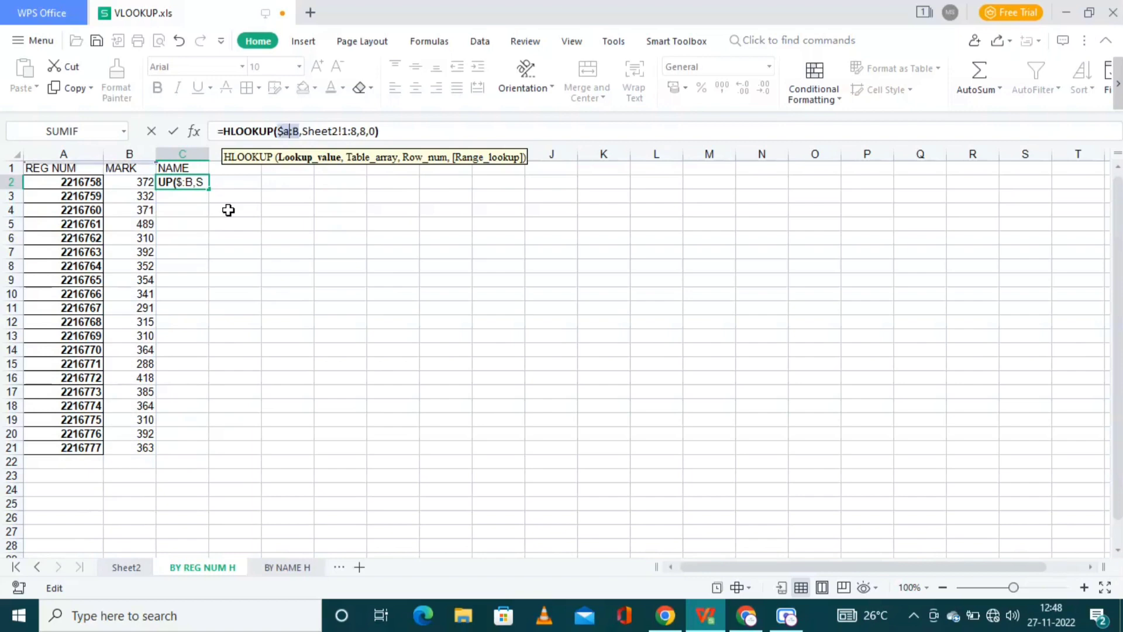
key(Delete)
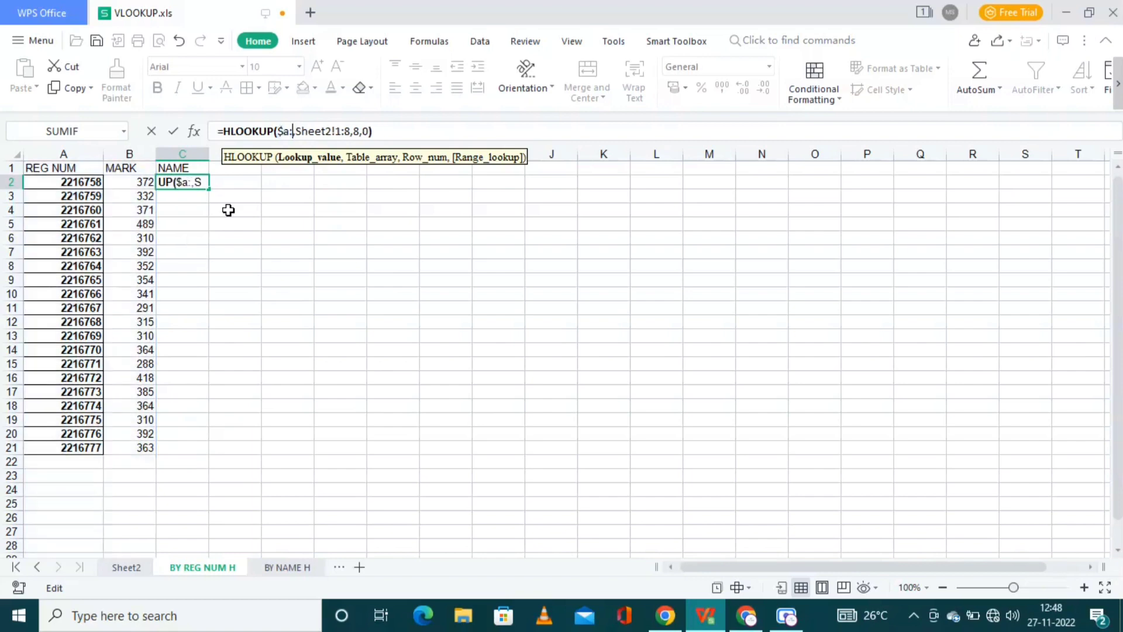
text($)
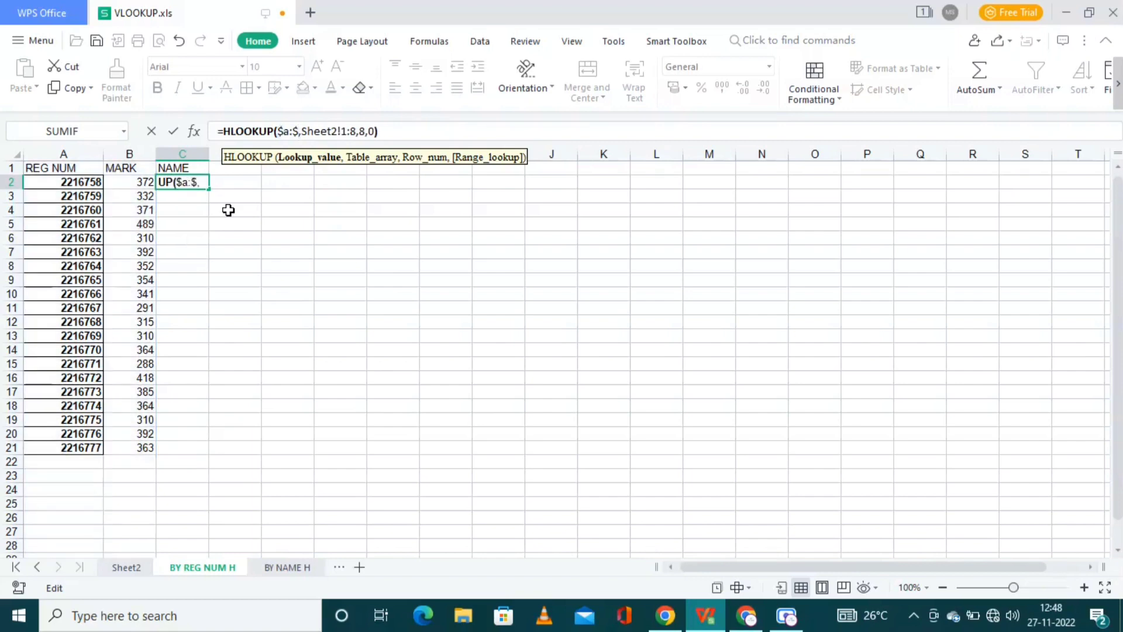
text(a)
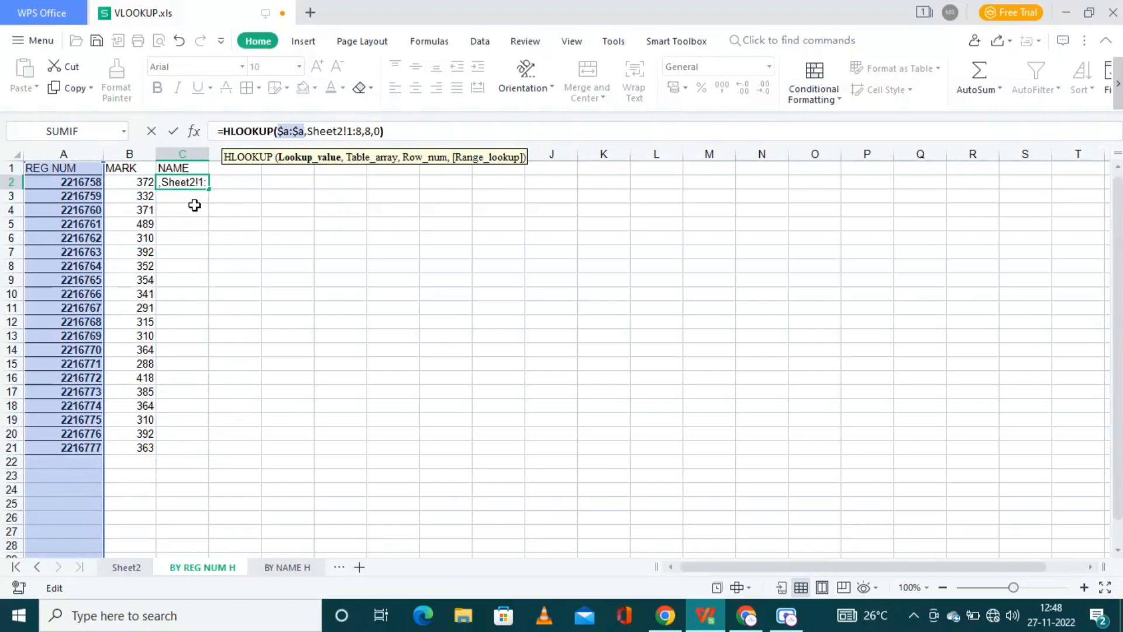
key(Return)
key(Up)
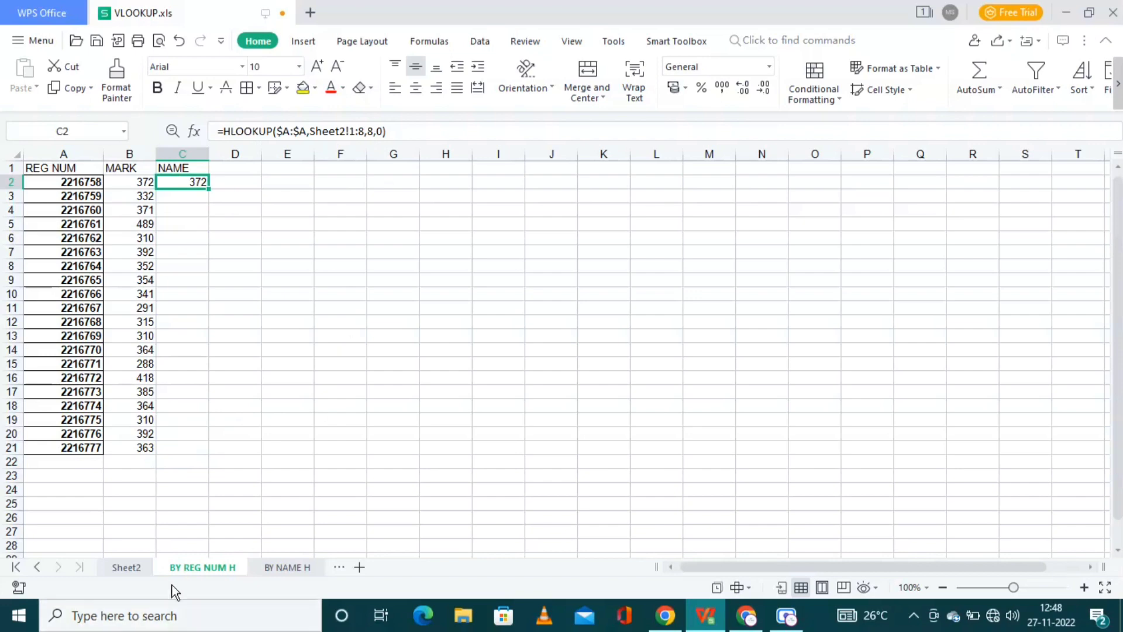
click(125, 565)
click(176, 565)
click(120, 572)
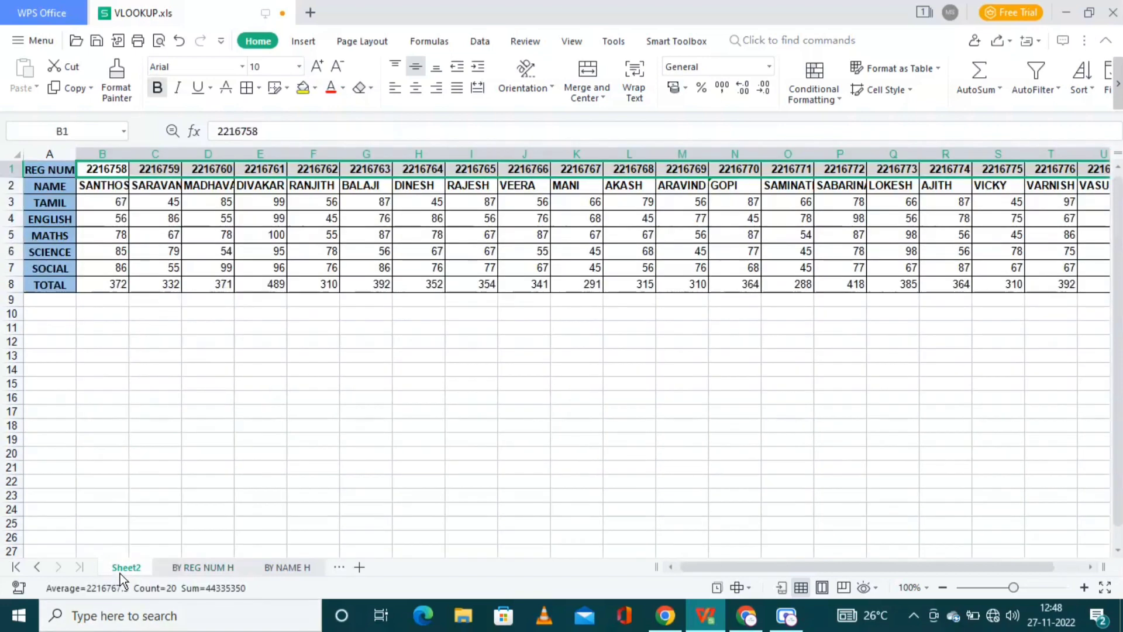
click(14, 169)
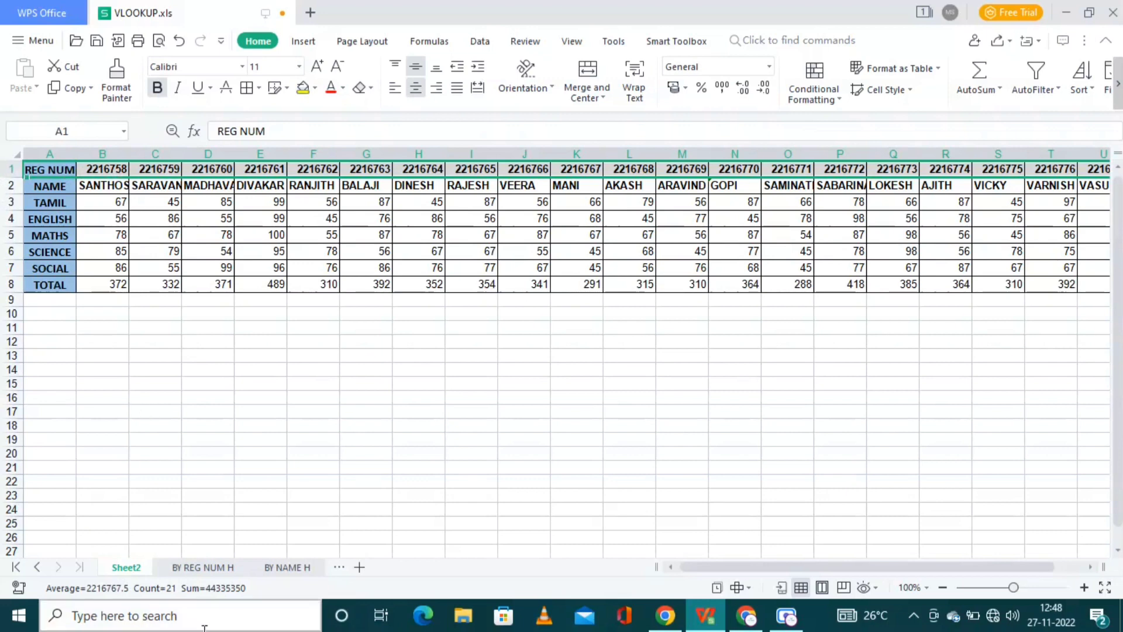
click(199, 571)
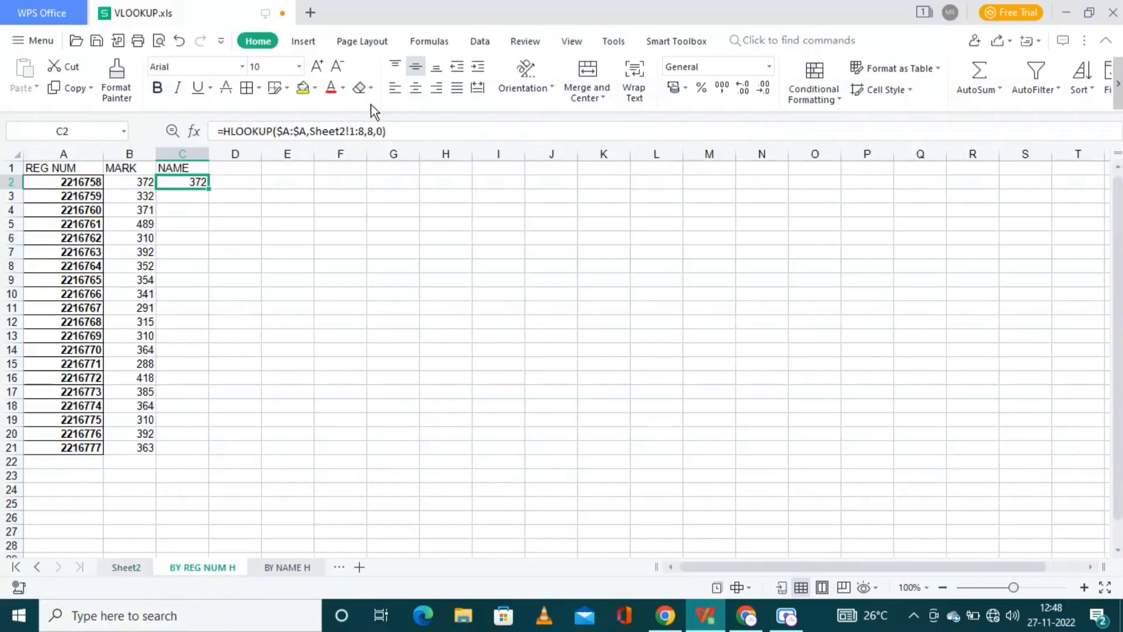
click(375, 134)
key(BackSpace)
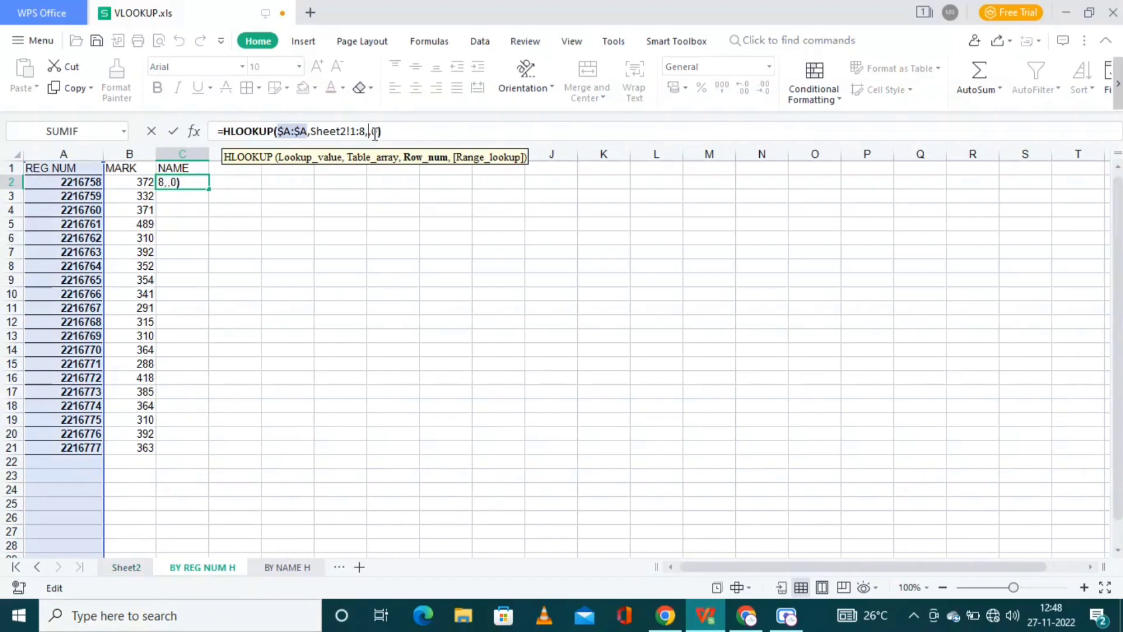
text(2)
key(Return)
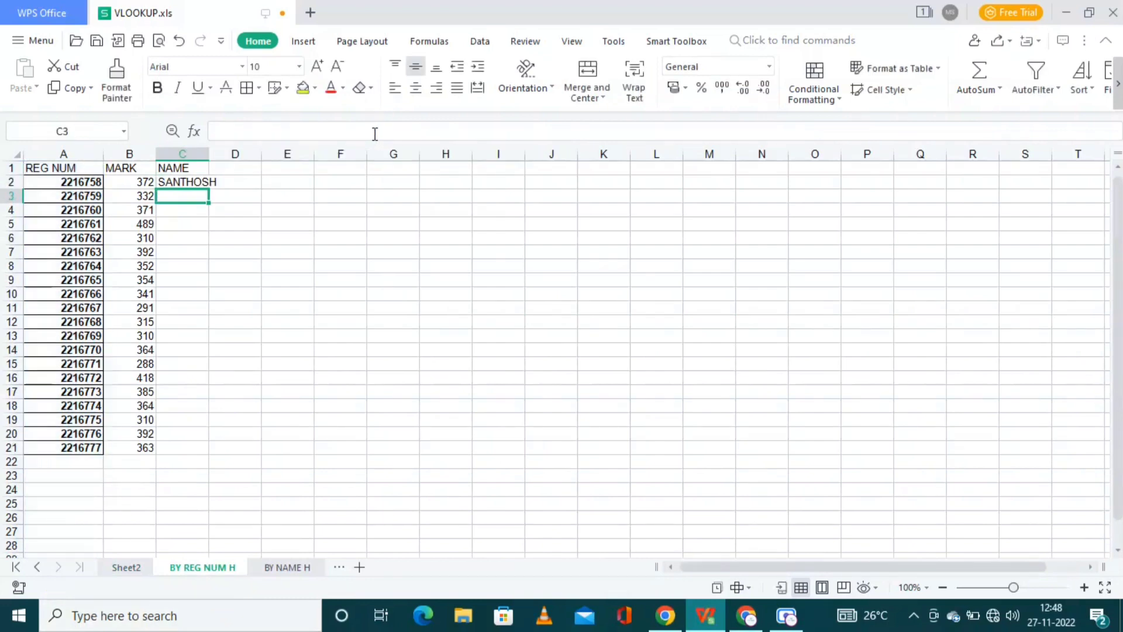
key(Up)
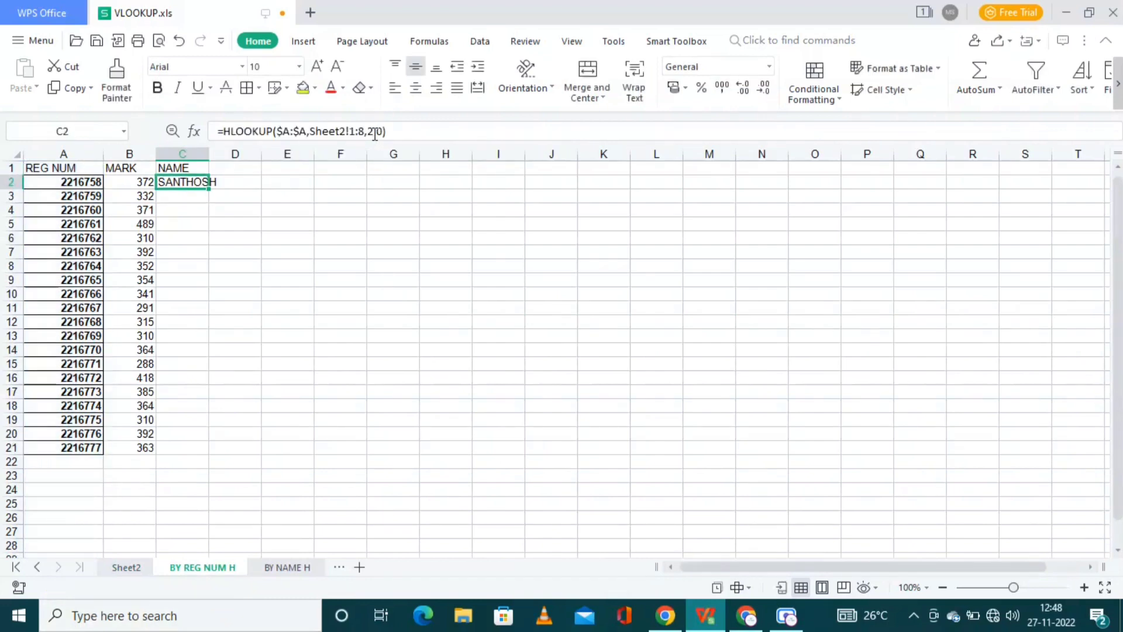
Step: Change C2's lookup table reference to Sheet2!$1:$8 and commit the formula
key(ctrl+c)
click(351, 134)
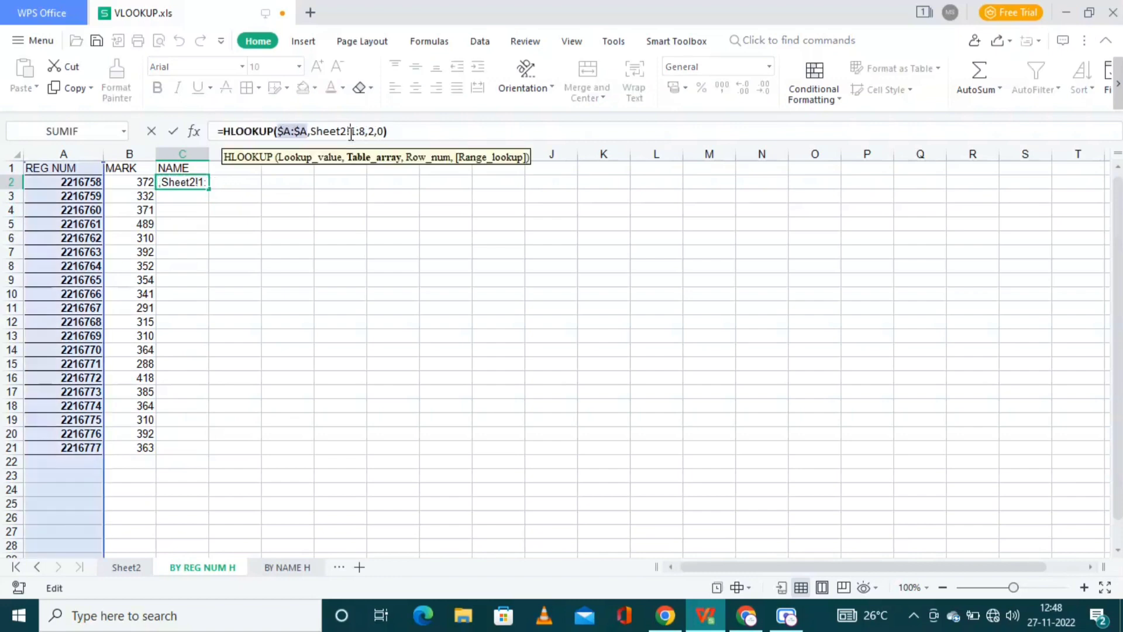
text($A:)
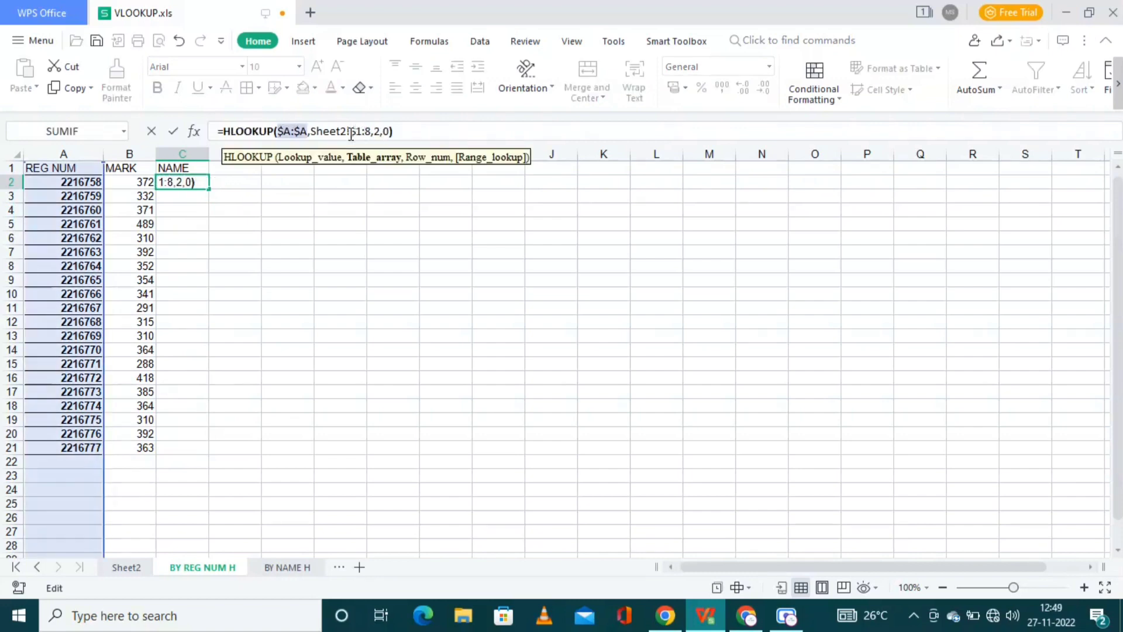
text($)
key(Return)
Step: Copy the corrected C2 name formula into C3:C21
key(Up)
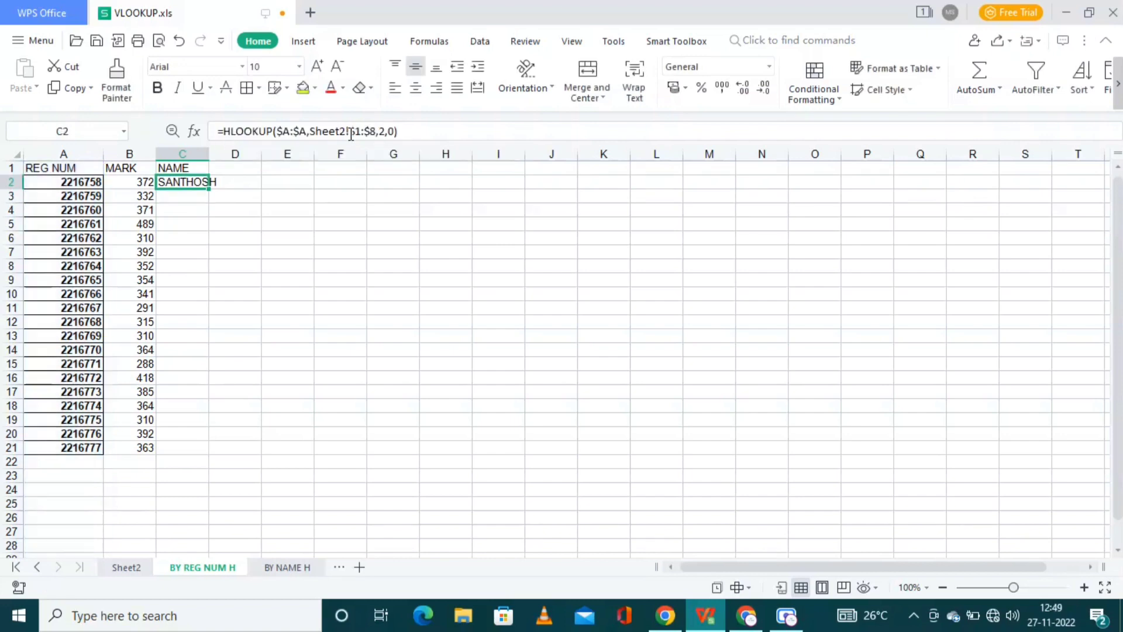
key(ctrl+c)
key(Down)
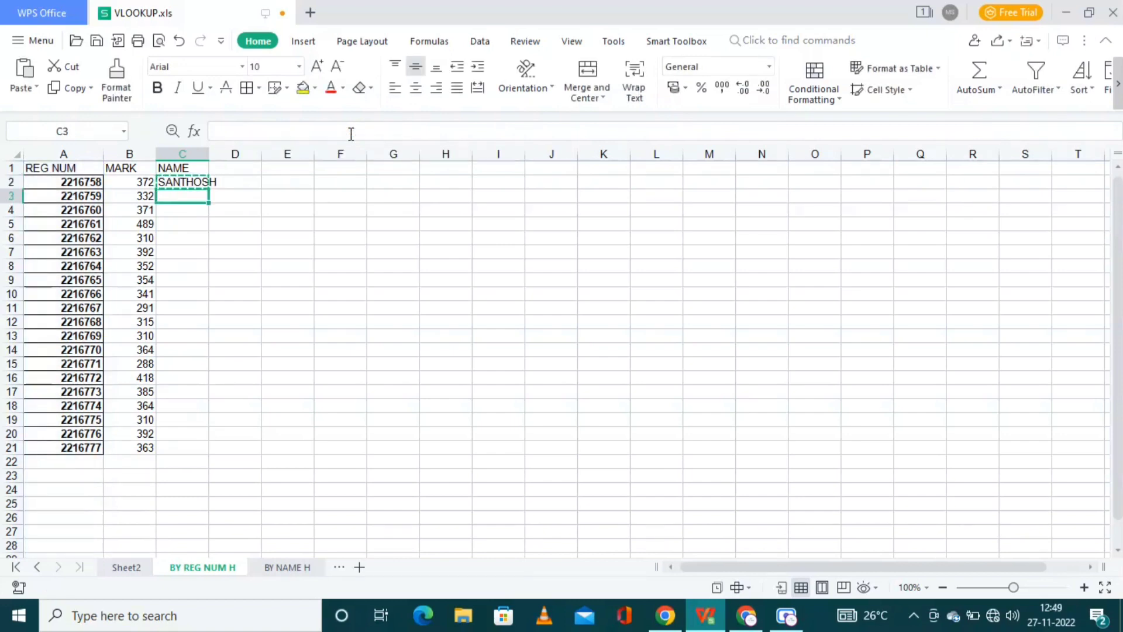
key(shift+Down)
key(shift+Down)
key(shift+Down)
key(shift+Down)
key(shift+Down)
key(shift+Down)
key(shift+Down)
key(shift+Down)
key(shift+Down)
key(shift+Down)
key(shift+Down)
key(shift+Down)
key(shift+Down)
key(shift+Down)
key(shift+Down)
key(shift+Down)
key(shift+Down)
key(shift+Down)
key(shift+Down)
key(shift+Down)
key(shift+Up)
key(shift+Up)
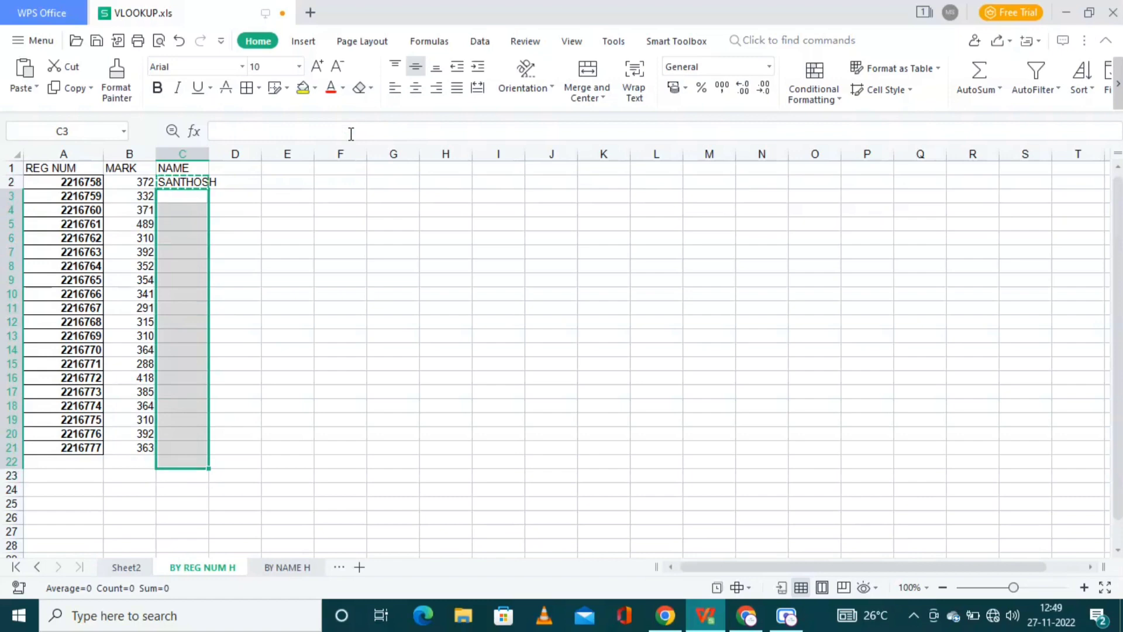
key(ctrl+v)
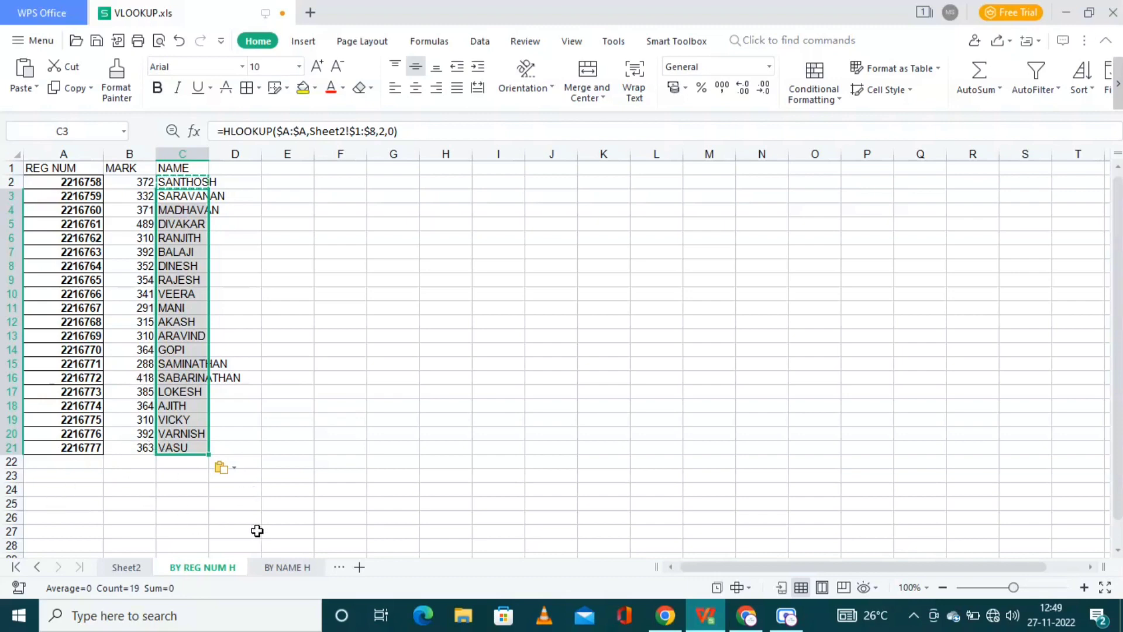
Step: Copy the row of student names B2:U2 from Sheet2
click(293, 567)
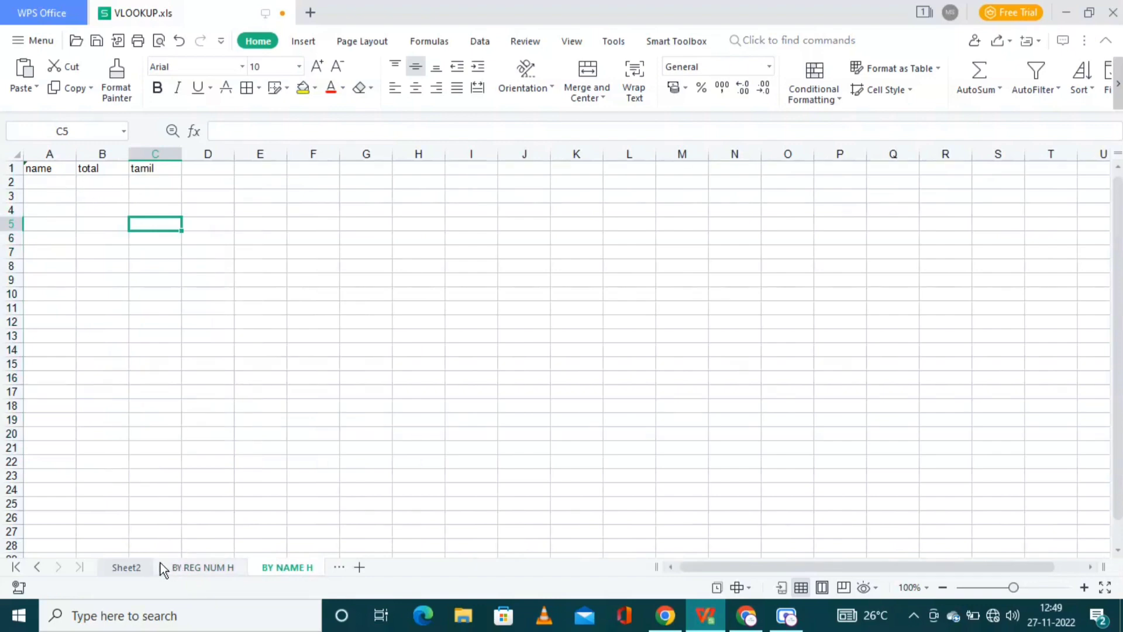
click(142, 565)
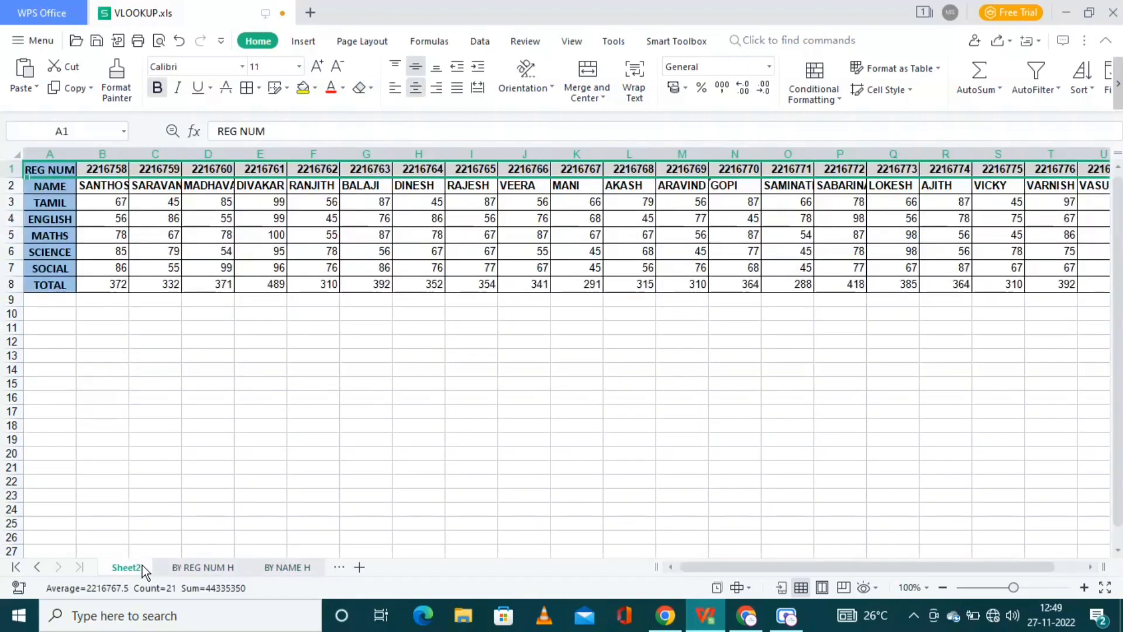
click(45, 190)
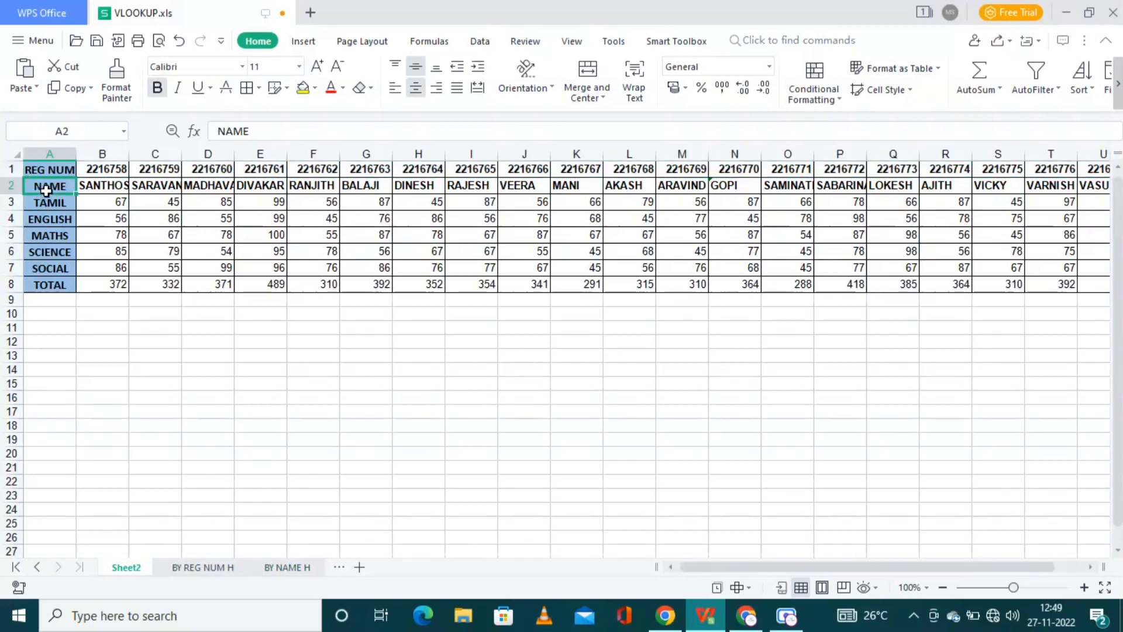
click(94, 190)
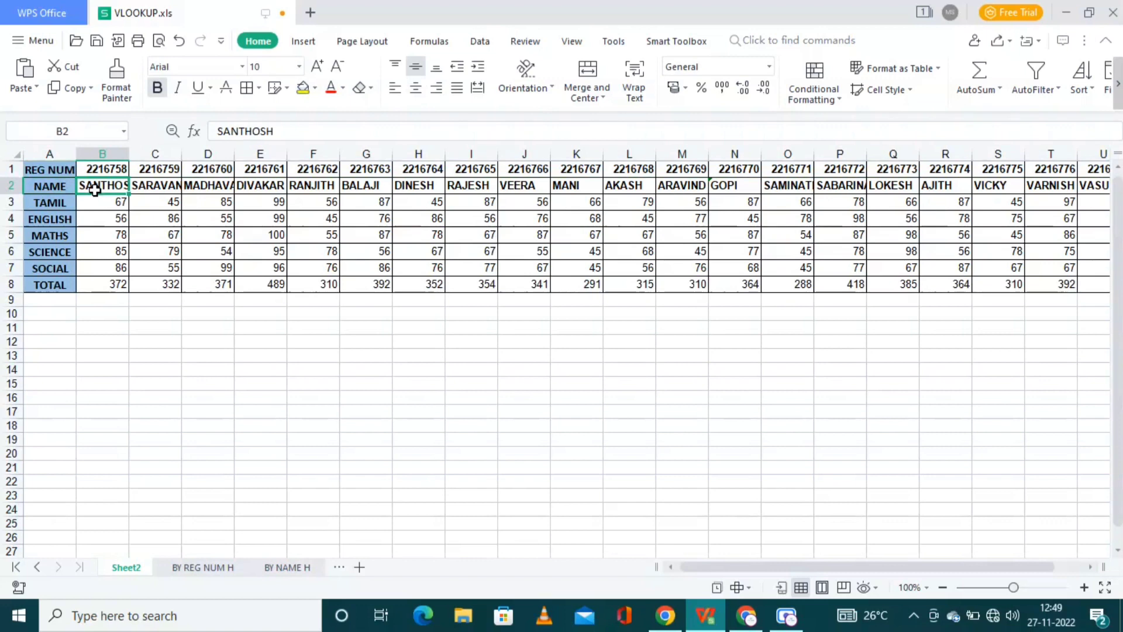
key(shift+Right)
key(shift+Right)
key(shift+Right)
key(shift+Right)
key(shift+Right)
key(shift+Right)
key(shift+Right)
key(shift+Right)
key(shift+Right)
key(shift+Right)
key(shift+Right)
key(shift+Right)
key(shift+Right)
key(shift+Right)
key(shift+Right)
key(shift+Right)
key(shift+Right)
key(shift+Right)
key(shift+Right)
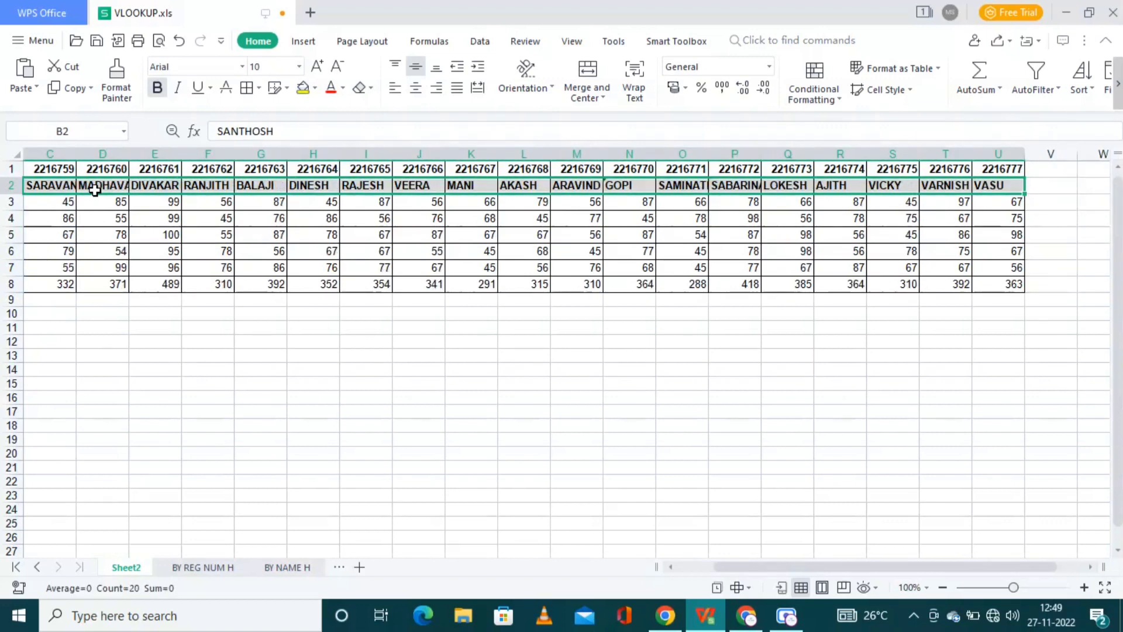
key(ctrl+c)
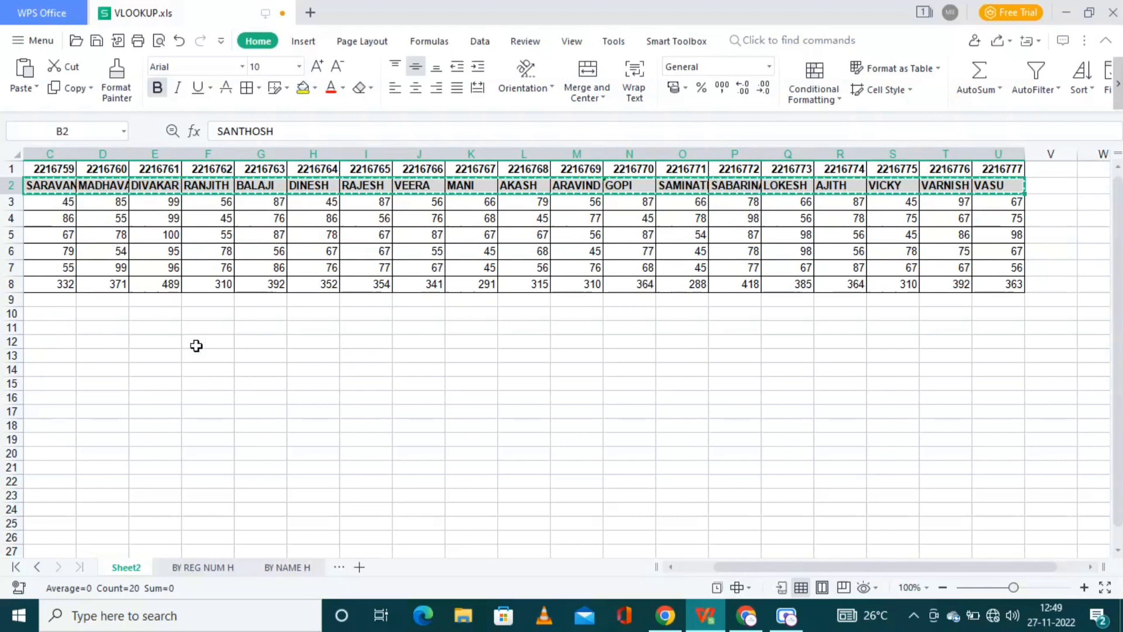
Step: Paste the names transposed into A2:A21 on BY NAME H and widen column A
click(279, 567)
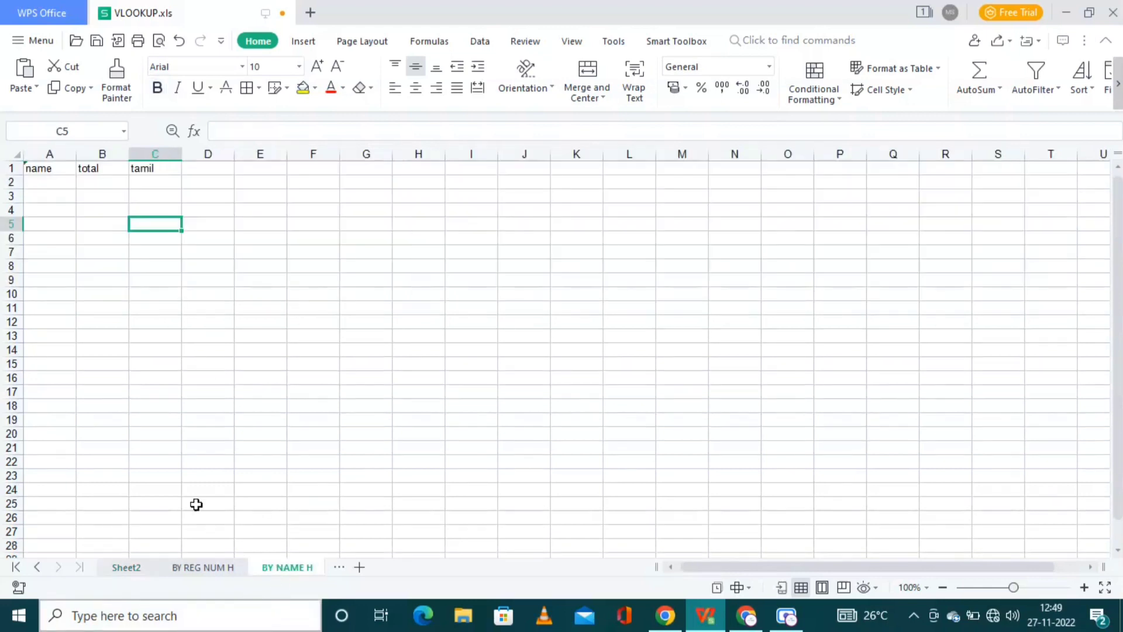
click(48, 184)
right_click(48, 185)
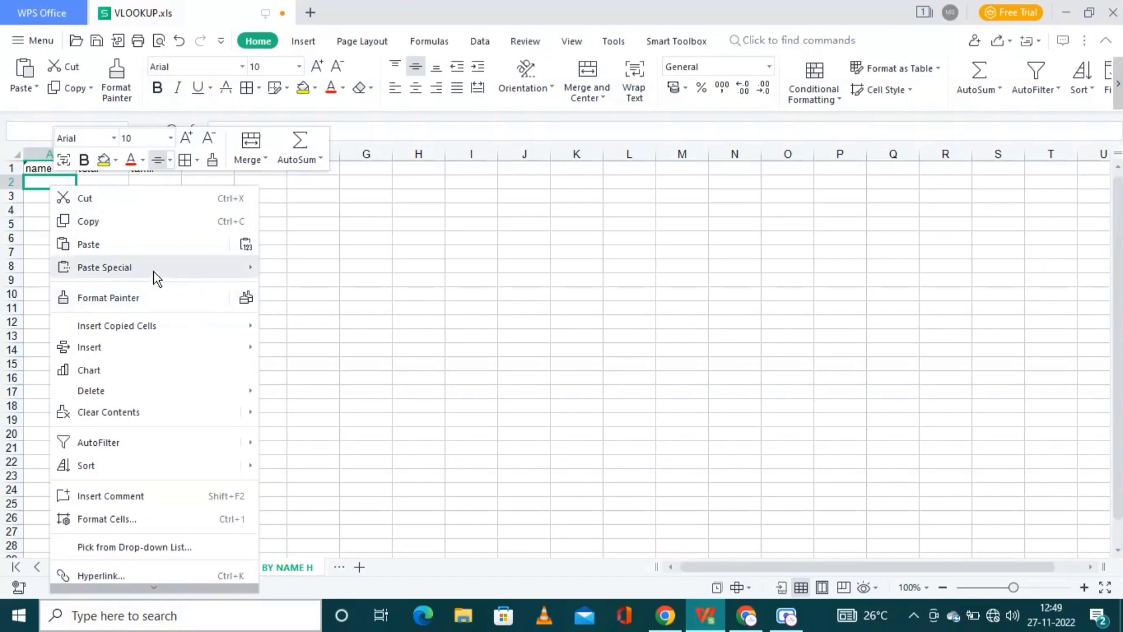
mouse_move(153, 270)
click(342, 268)
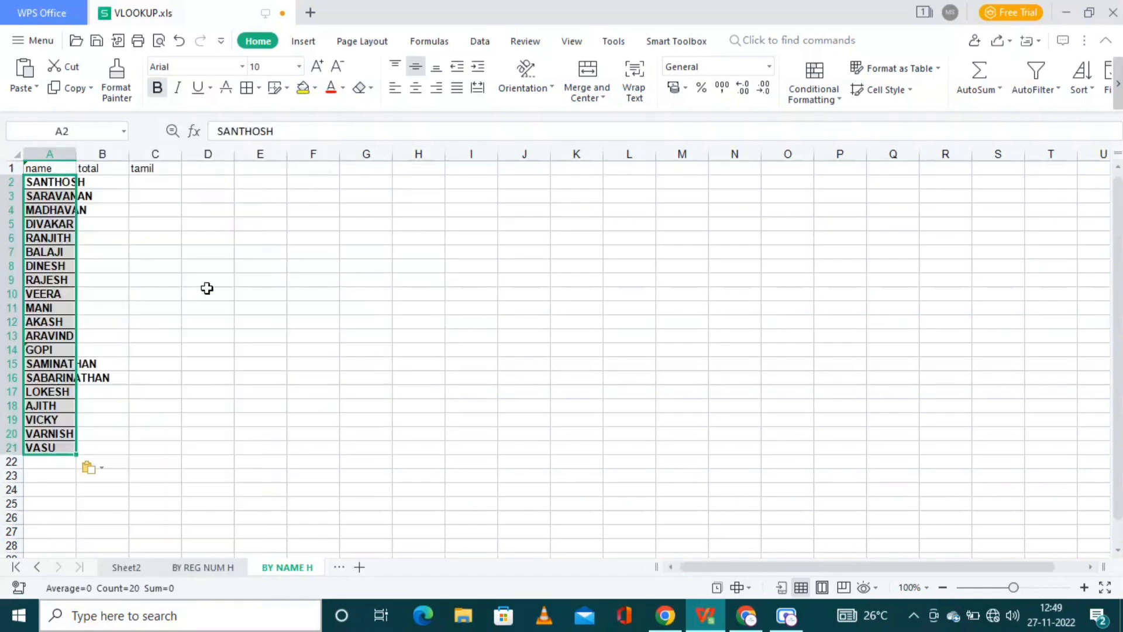
click(63, 154)
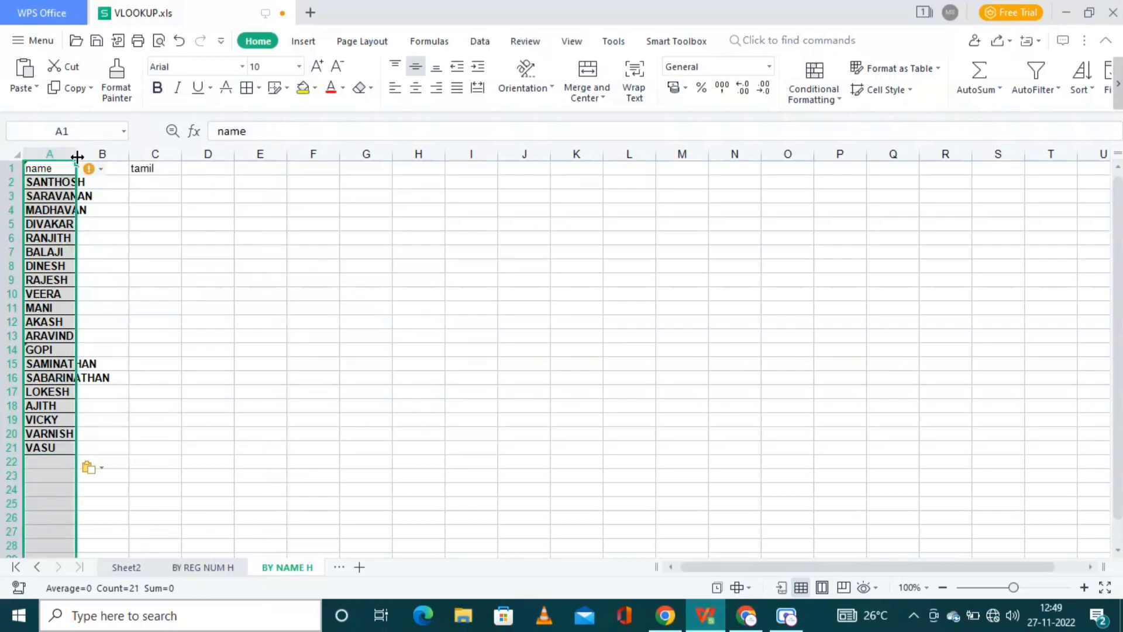
drag(76, 157, 117, 161)
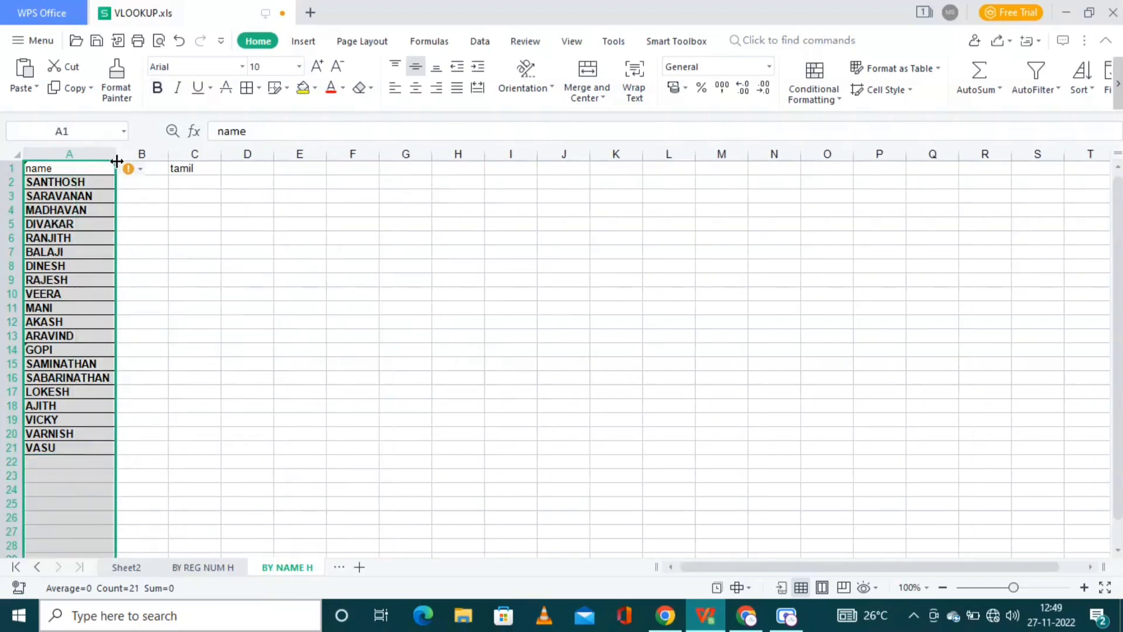
click(147, 181)
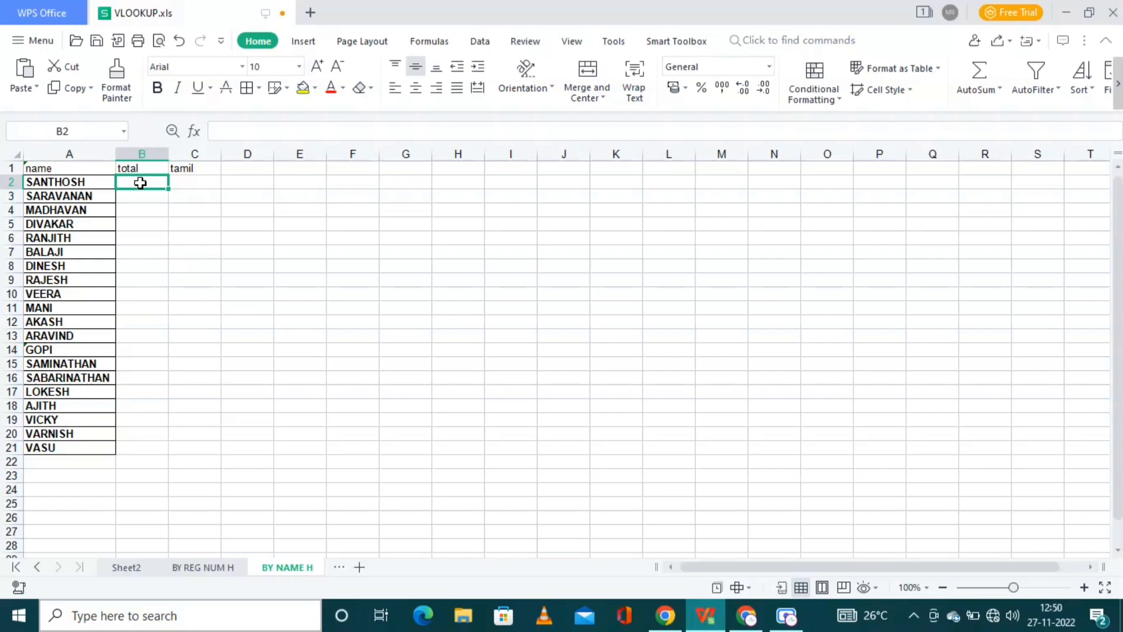
Step: Enter =HLOOKUP(A:A,Sheet2!2:8,7,0) in B2 so the first total shows 372
text(=hlook)
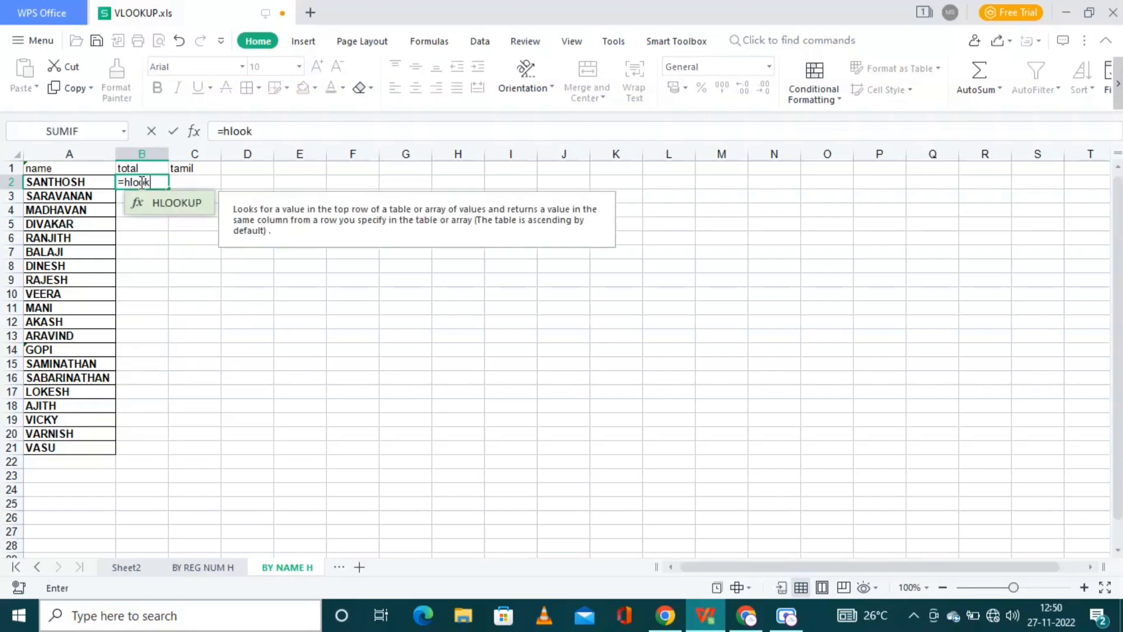
text(up()
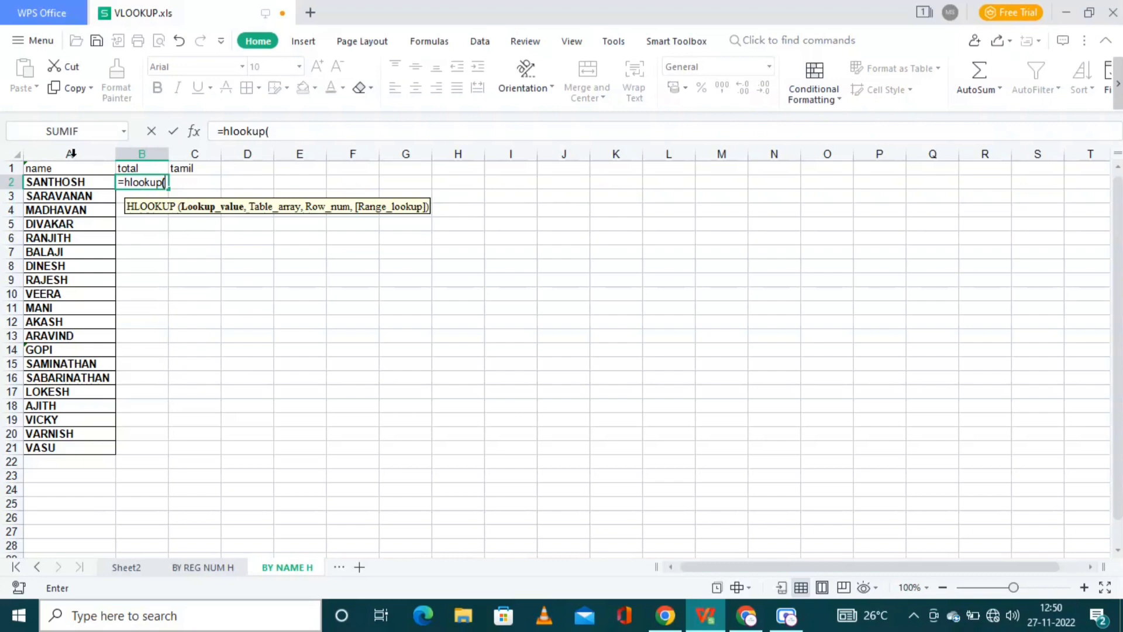
click(72, 153)
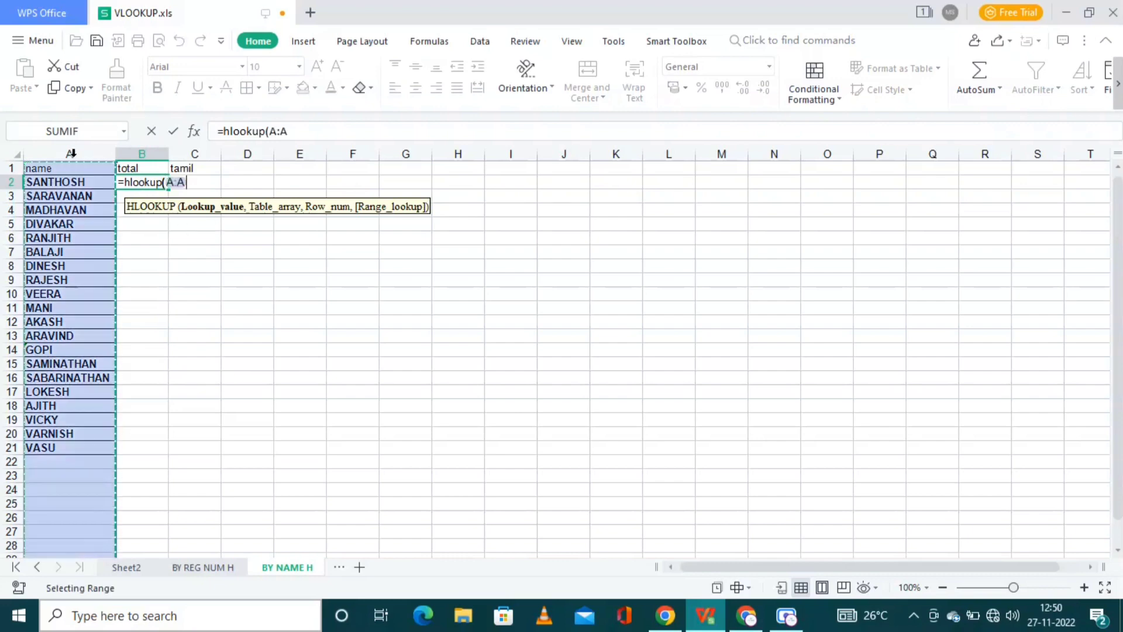
text(,)
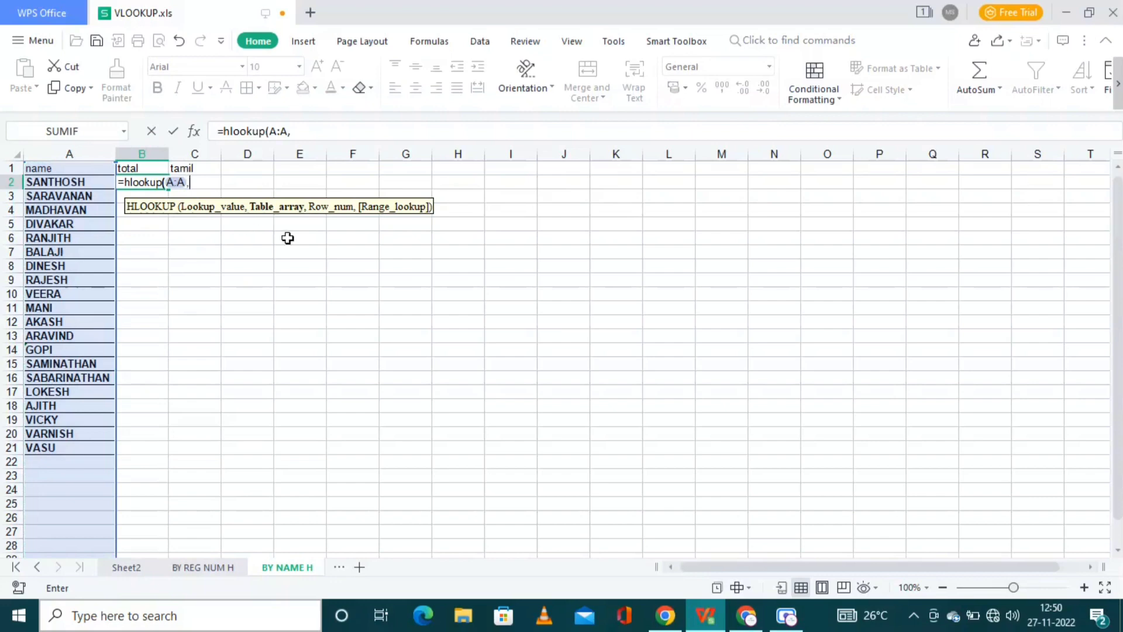
click(125, 567)
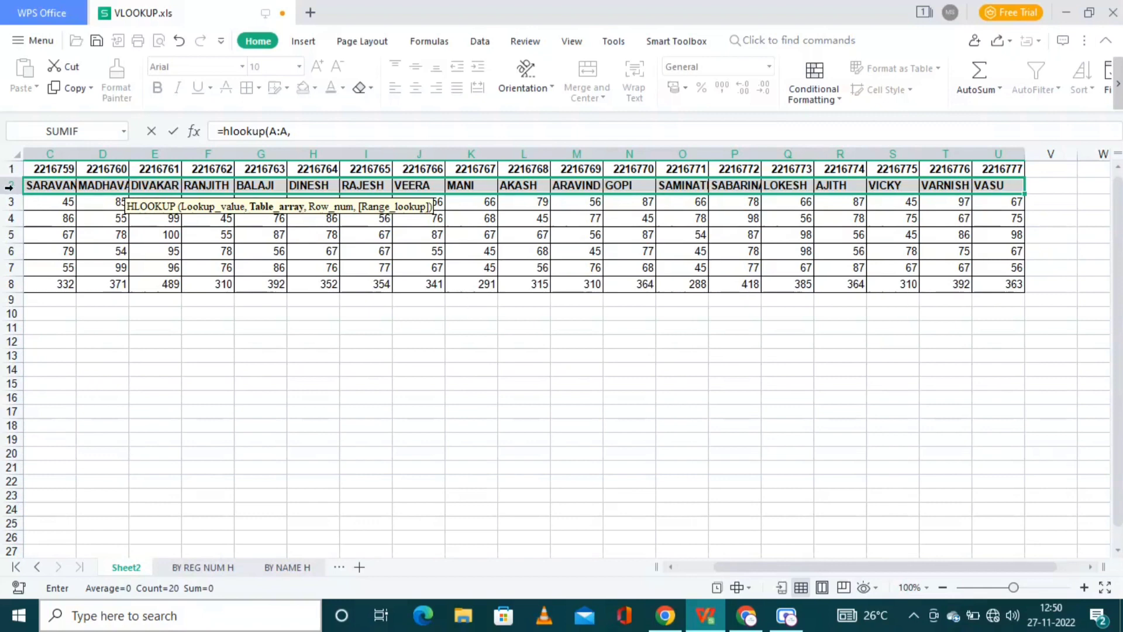
drag(9, 186, 9, 285)
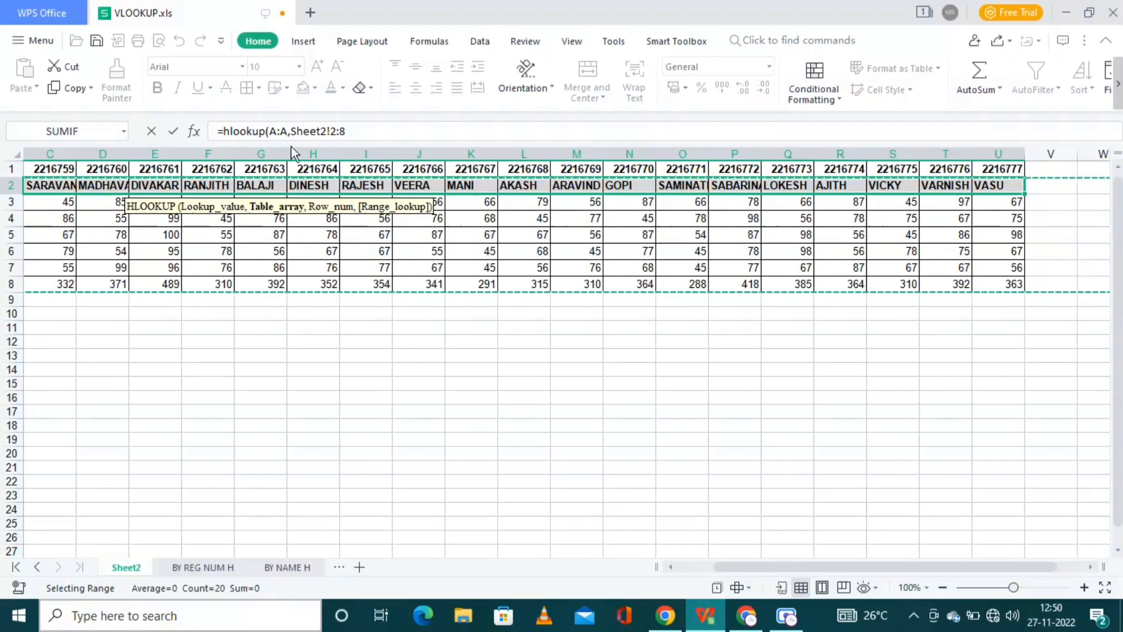
click(367, 124)
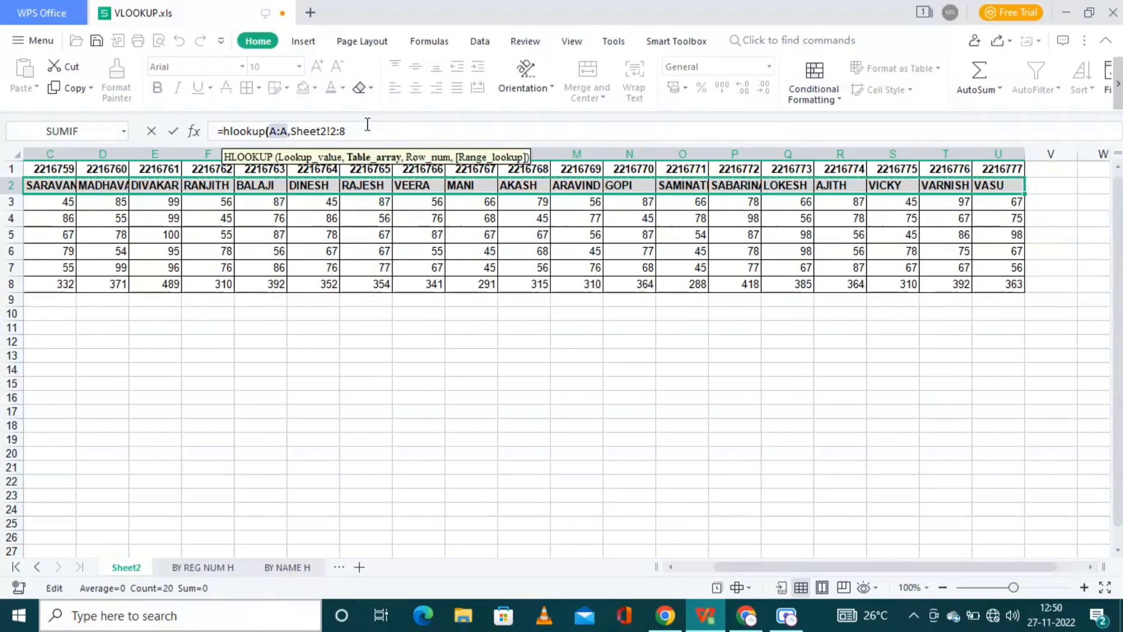
text(,7)
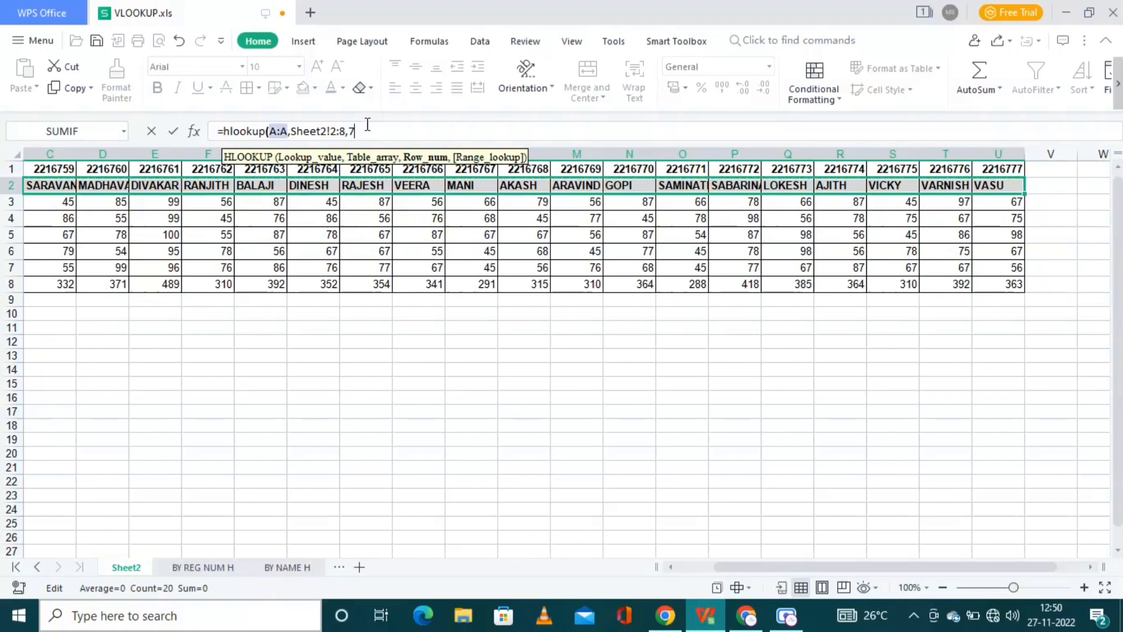
text(,0)
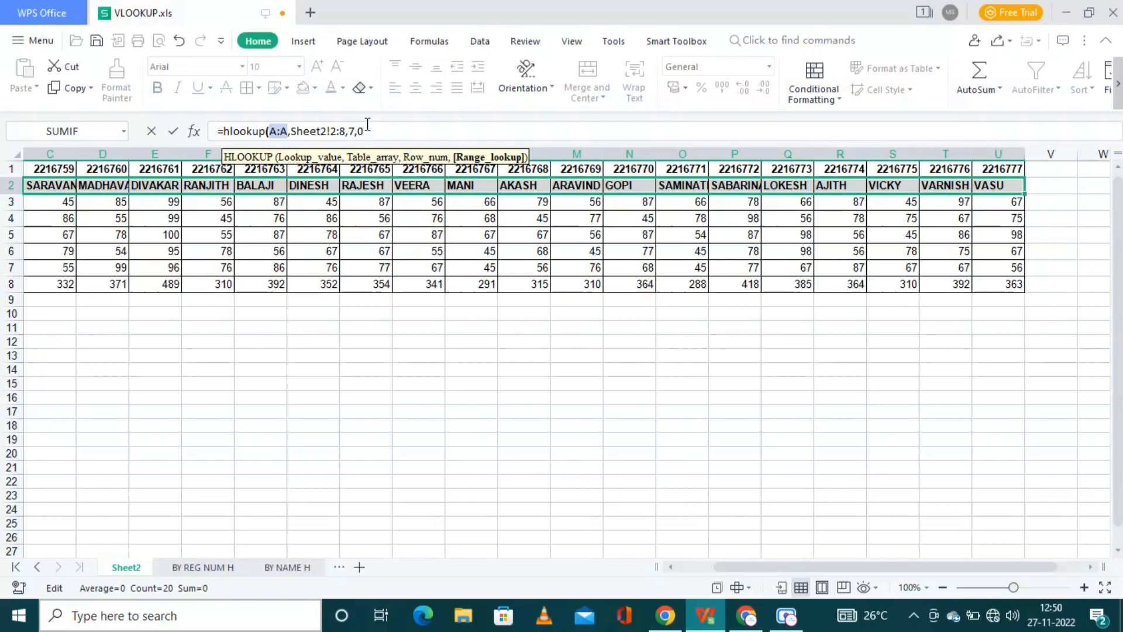
text())
key(Return)
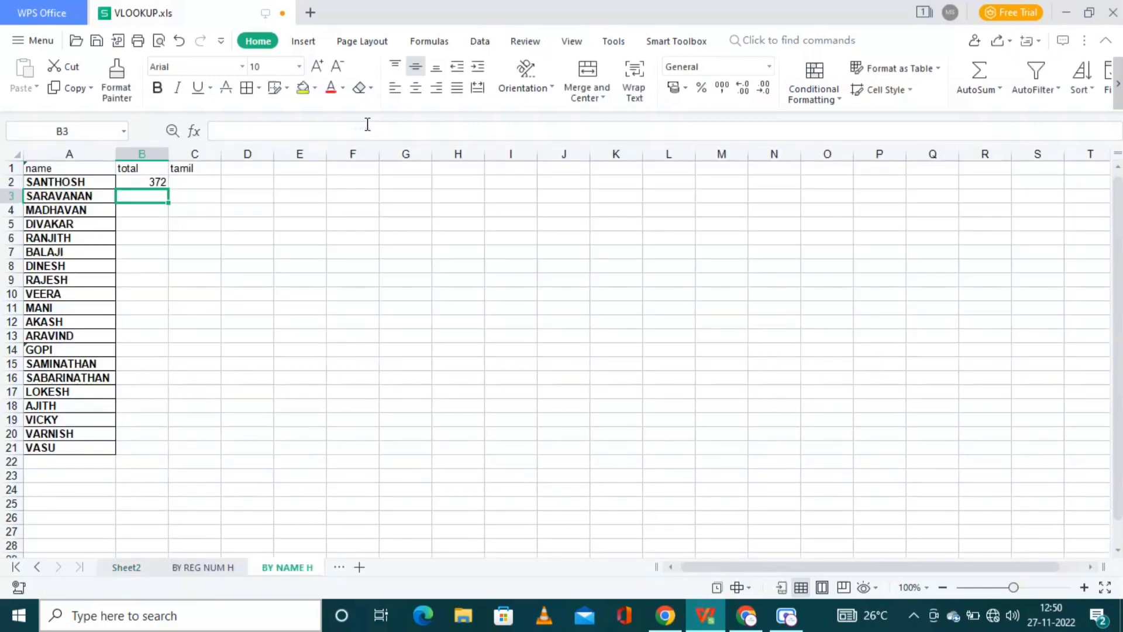
key(Up)
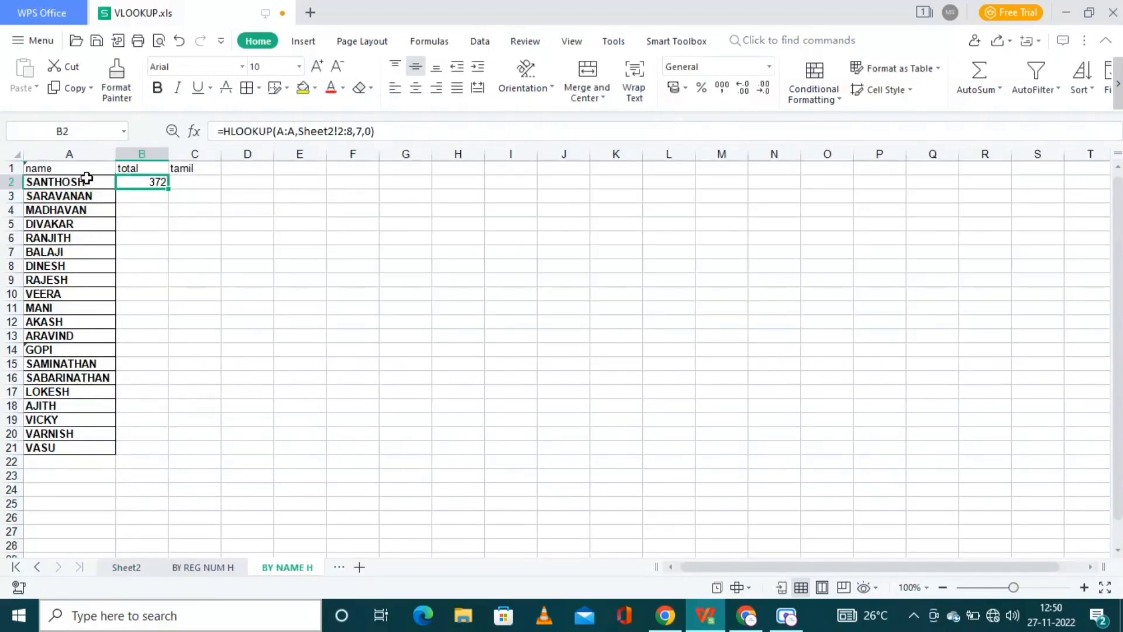
Step: Copy the total formula from B2 into B3
key(ctrl+c)
key(Down)
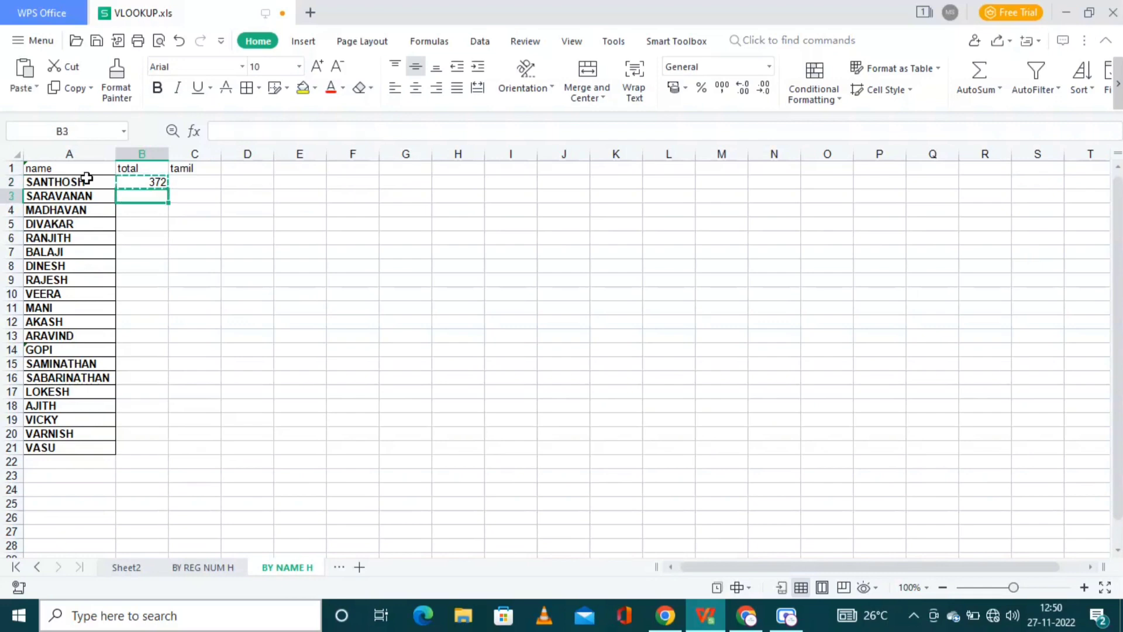
key(shift+Down)
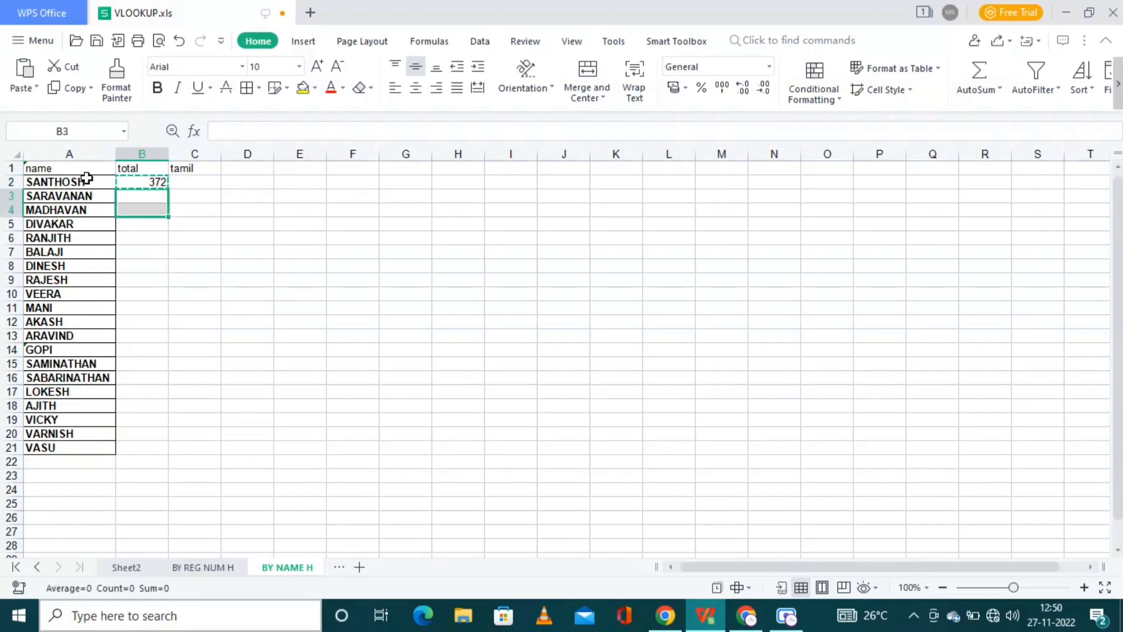
key(shift+Up)
key(ctrl+v)
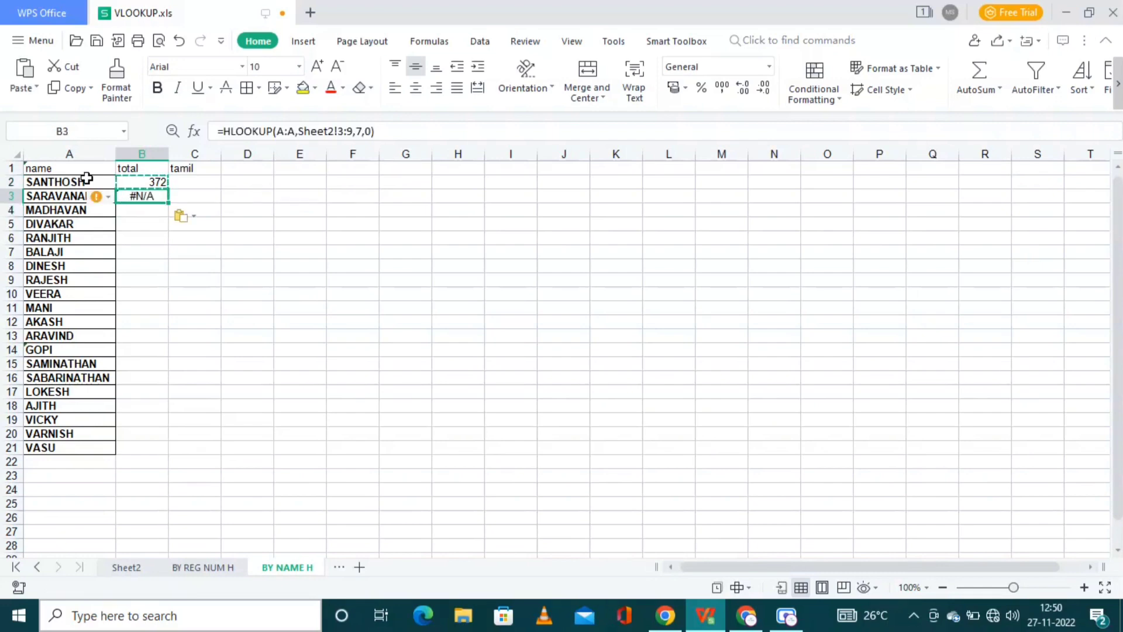
Step: Fix B3's table range to Sheet2!$2:$8 so it returns 332
click(344, 131)
key(BackSpace)
text(2)
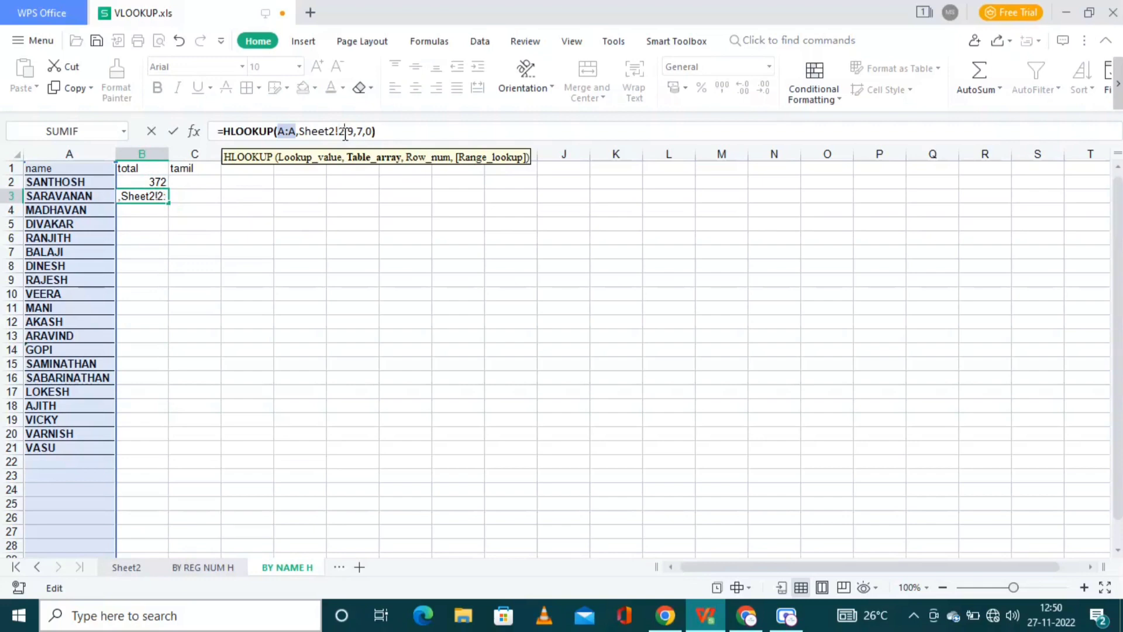
key(Right)
key(Delete)
text(8)
key(Left)
text($1:)
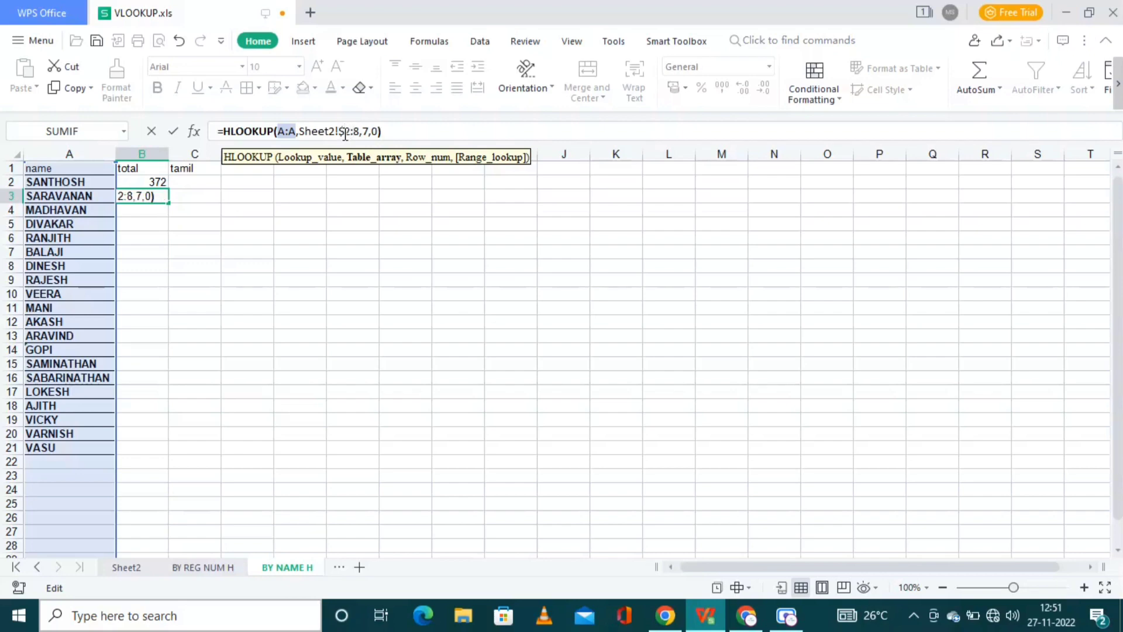
text($)
key(Return)
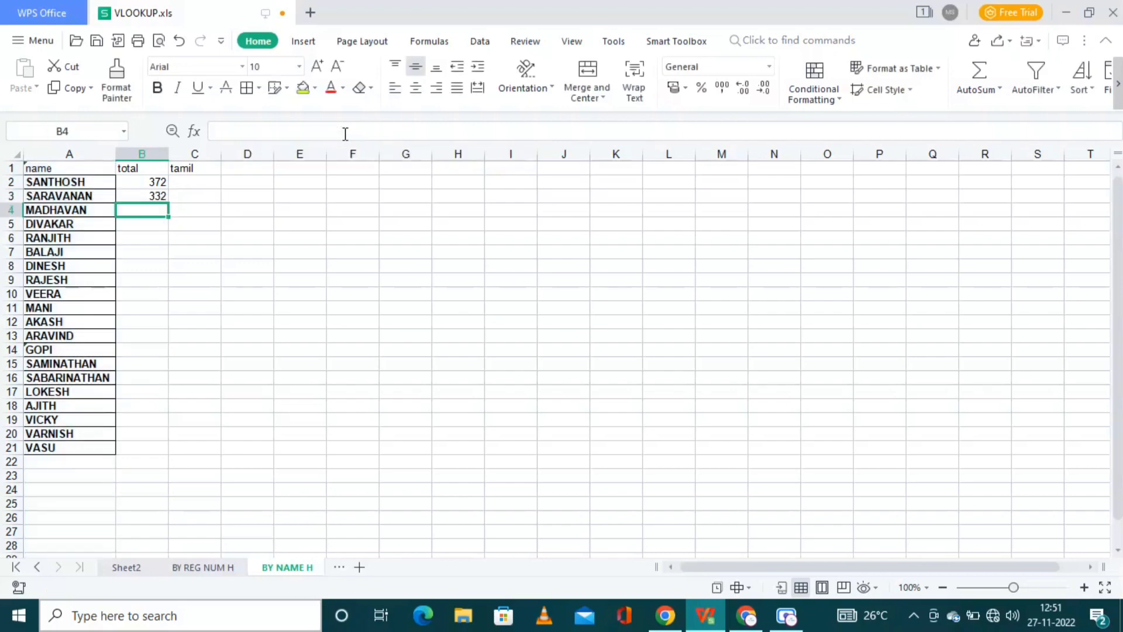
key(Up)
Step: Paste the B3 total formula down the column, then undo the paste
key(ctrl+c)
key(Down)
key(shift+Down)
key(shift+Down)
key(shift+Down)
key(shift+Down)
key(shift+Down)
key(shift+Down)
key(shift+Down)
key(shift+Down)
key(shift+Down)
key(shift+Down)
key(shift+Down)
key(shift+Down)
key(shift+Down)
key(shift+Down)
key(shift+Down)
key(shift+Down)
key(shift+Down)
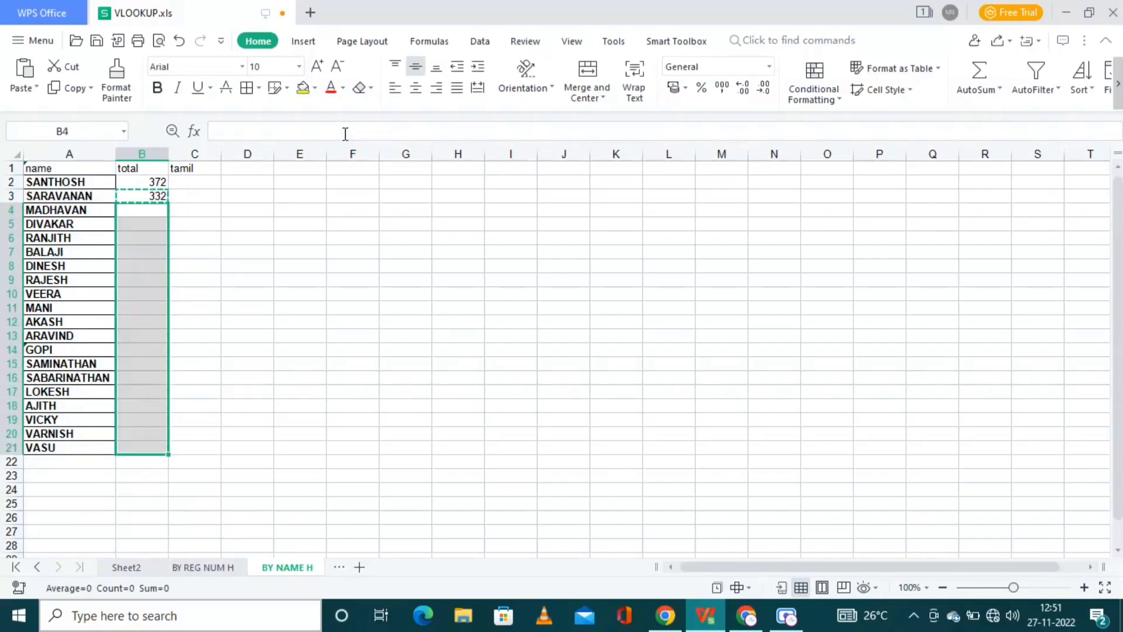
key(ctrl+v)
key(Up)
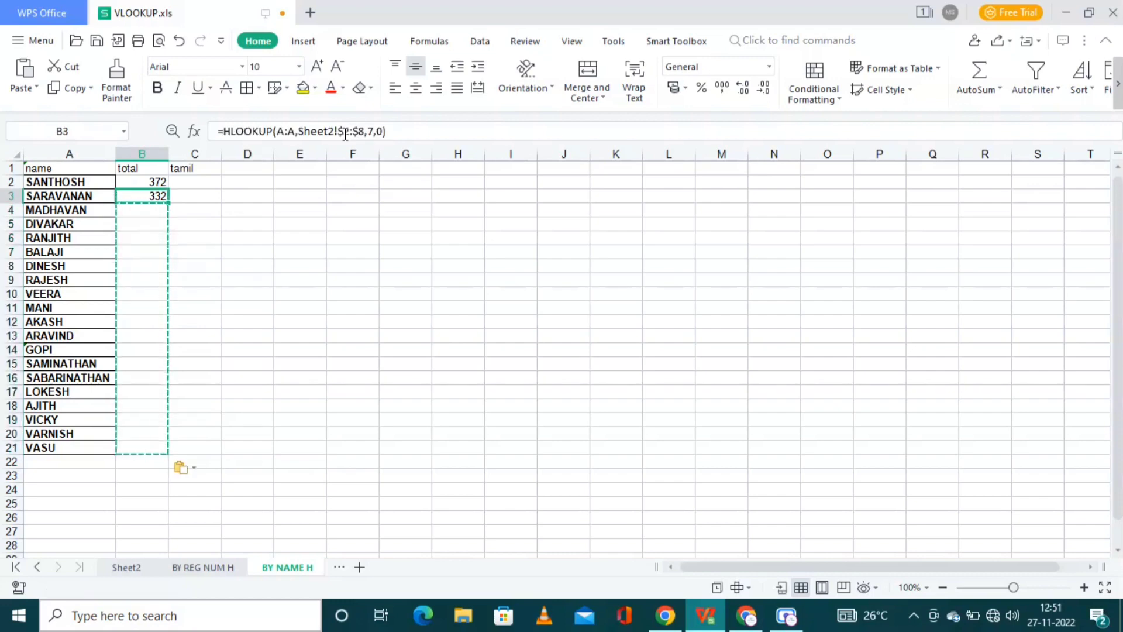
key(ctrl+z)
key(Up)
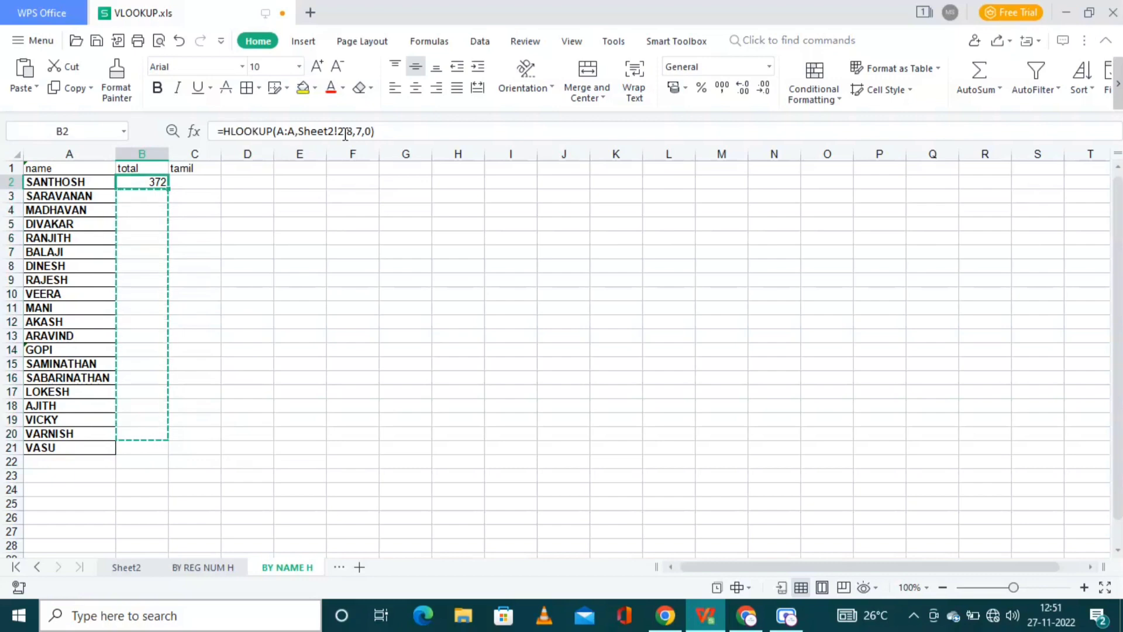
key(ctrl+z)
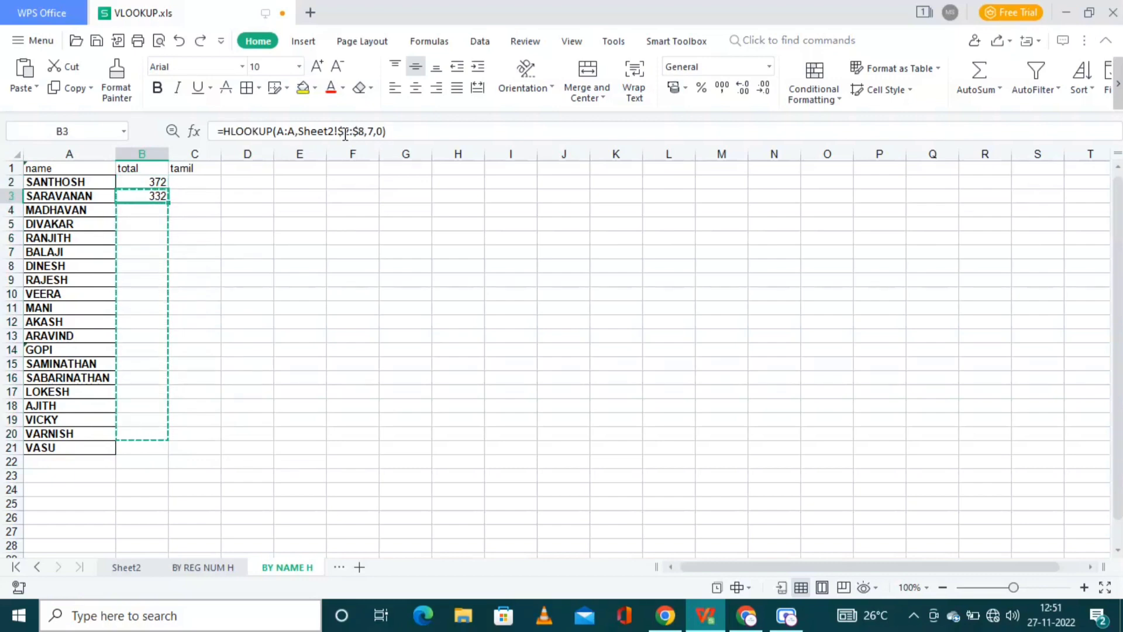
Step: Fill B4:B21 with the total lookup, ending at 363 for VASU
key(ctrl+z)
key(Down)
key(shift+Down)
key(shift+Down)
key(shift+Down)
key(shift+Down)
key(shift+Down)
key(shift+Down)
key(shift+Down)
key(shift+Down)
key(shift+Down)
key(shift+Down)
key(shift+Down)
key(shift+Down)
key(shift+Down)
key(shift+Down)
key(shift+Down)
key(shift+Down)
key(shift+Down)
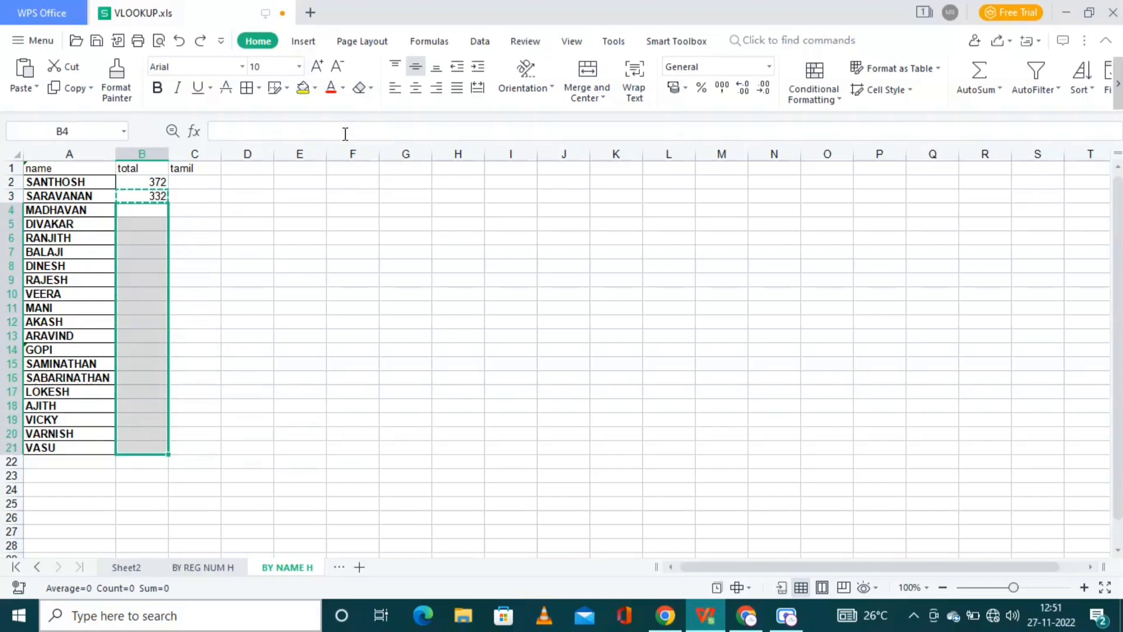
key(ctrl+v)
key(Right)
key(Up)
key(Up)
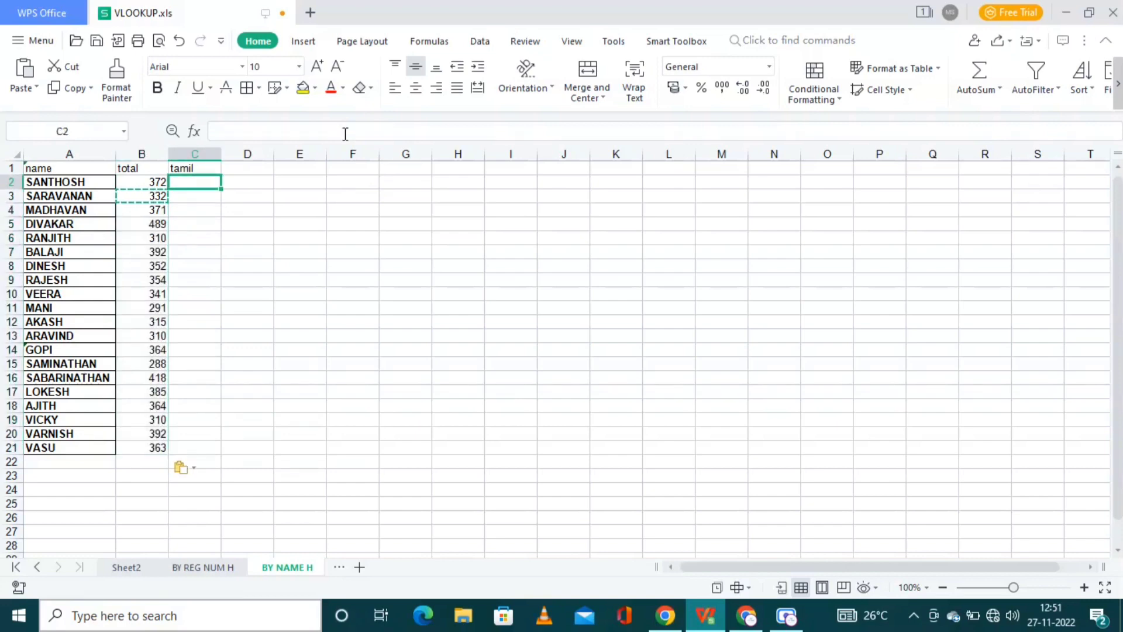
key(Left)
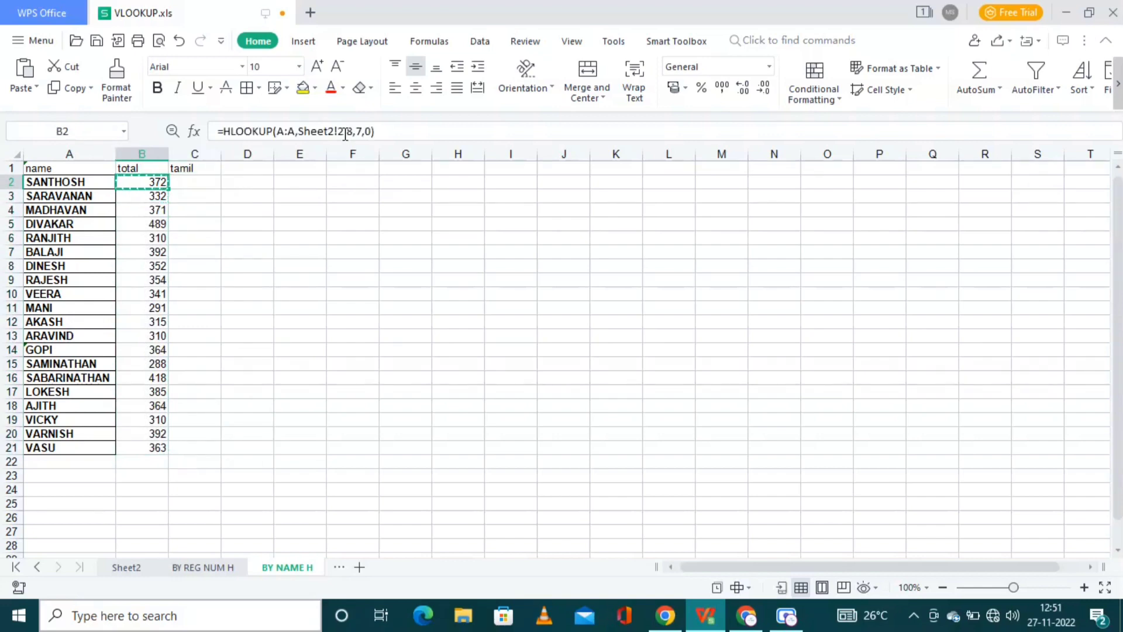
Step: Paste the lookup into C2 and change its lookup value from B:B to $a:$a
key(Right)
key(ctrl+v)
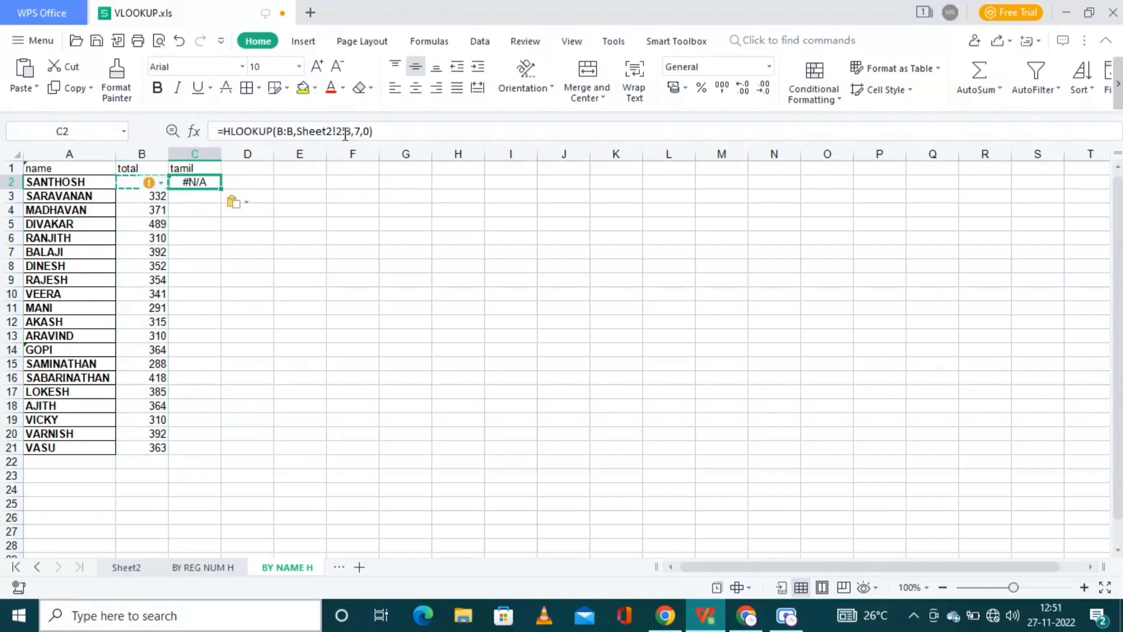
click(293, 130)
key(BackSpace)
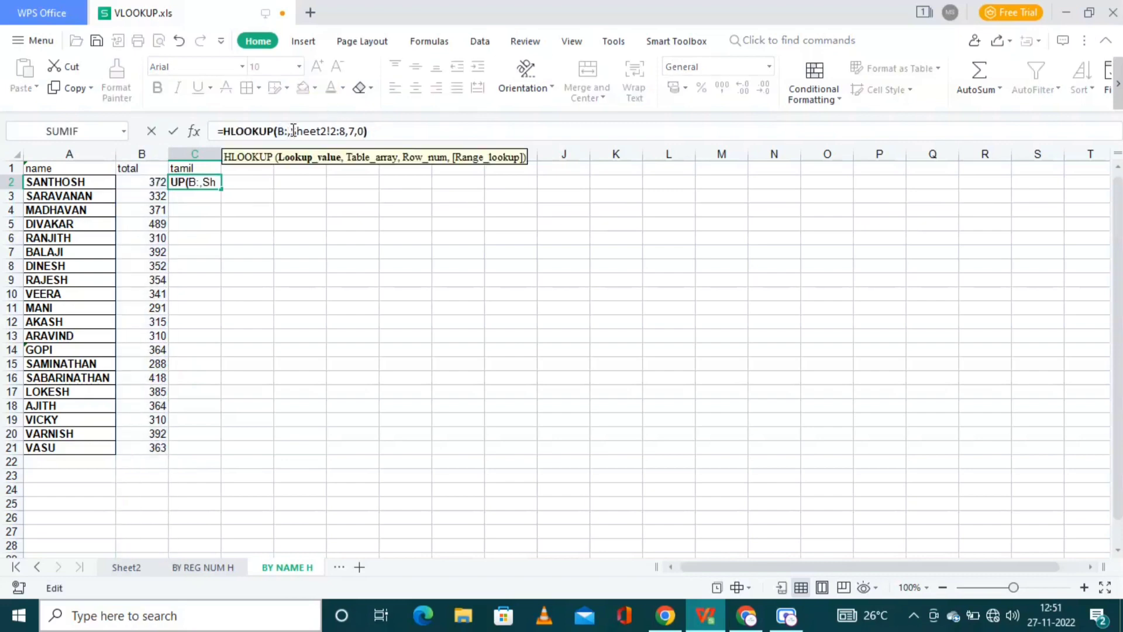
key(Left)
key(BackSpace)
text(a)
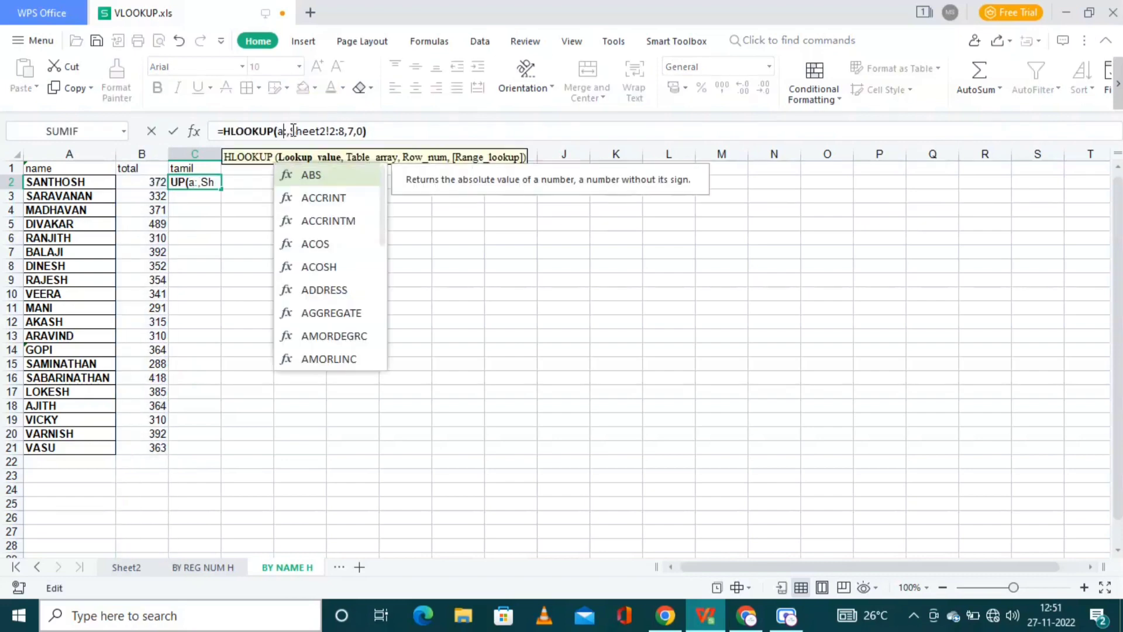
key(BackSpace)
text($a:)
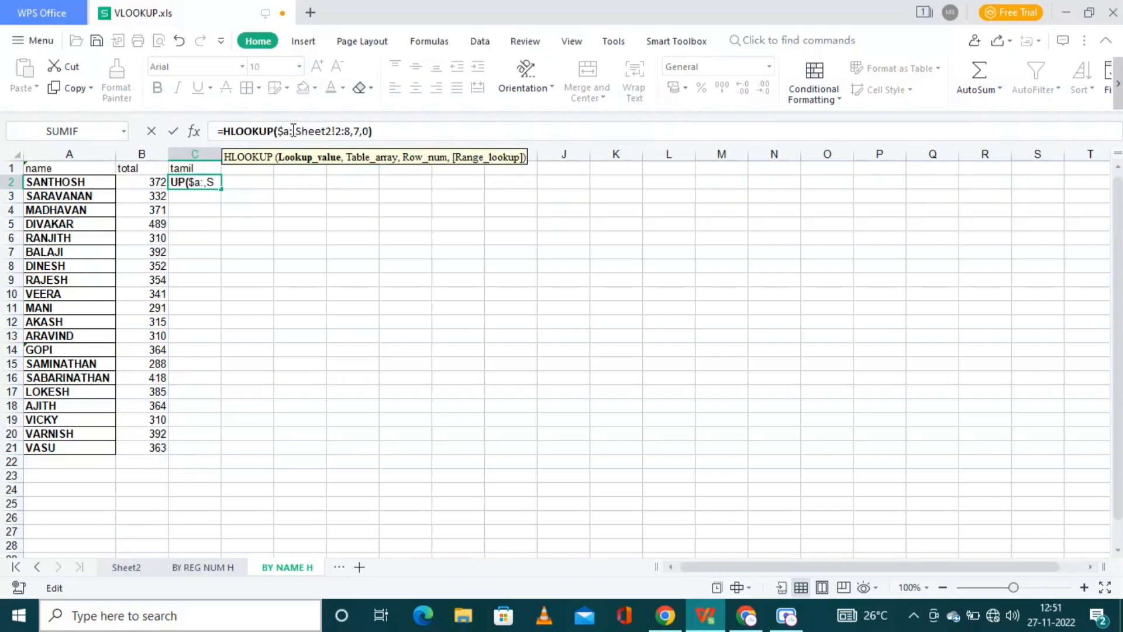
text($)
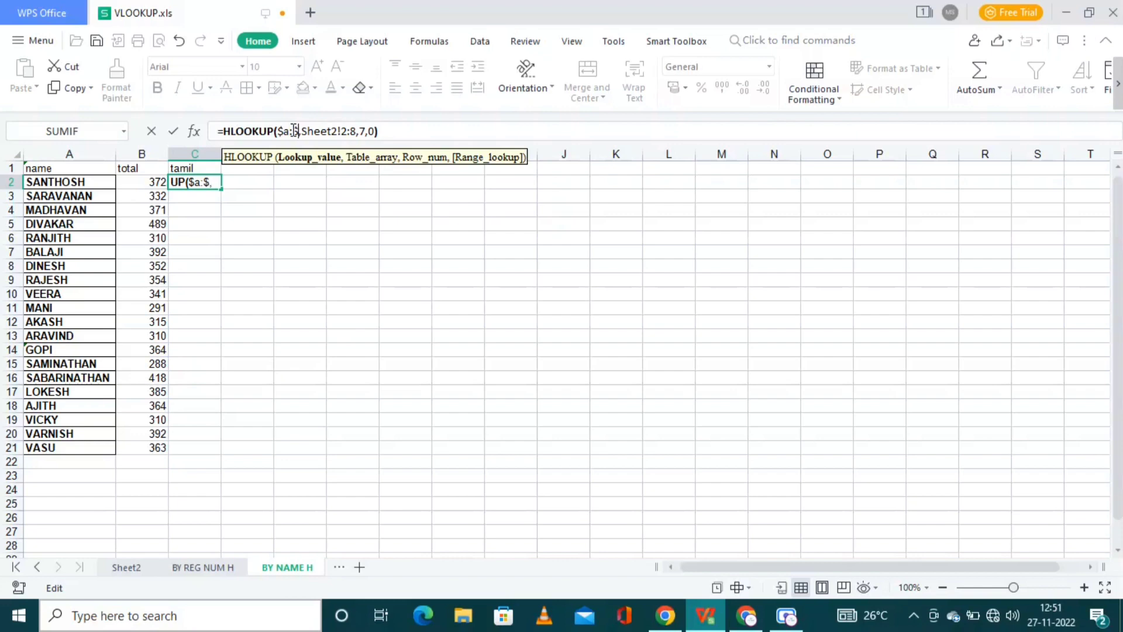
text(a)
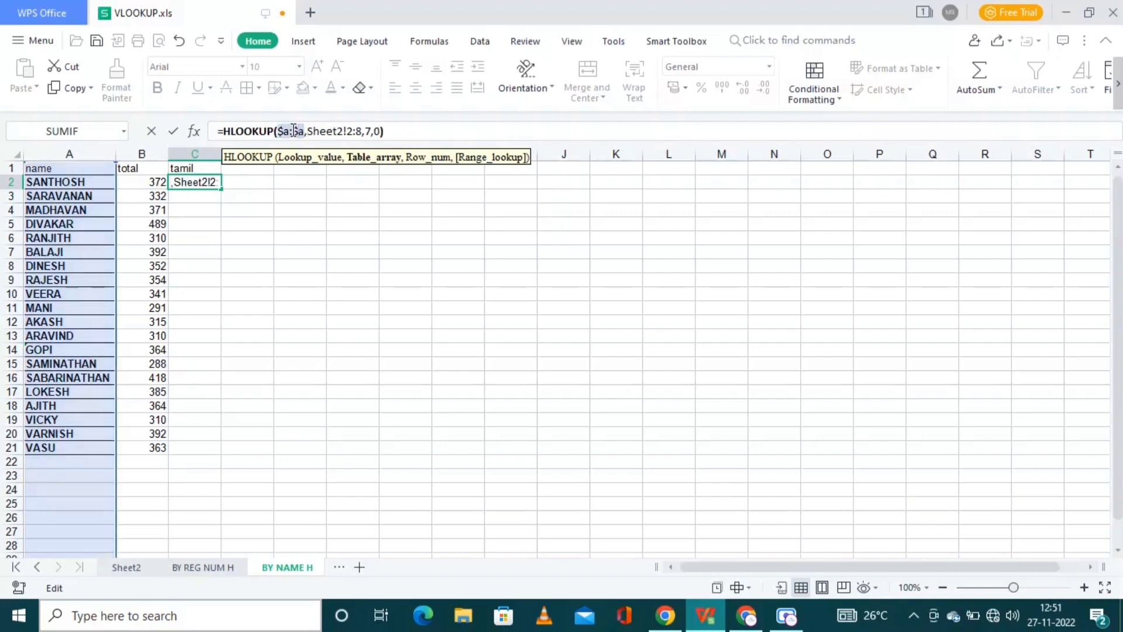
Step: Change C2's table to Sheet2!$2:8 and clear the row number 7
key(Right)
key(Right)
key(Delete)
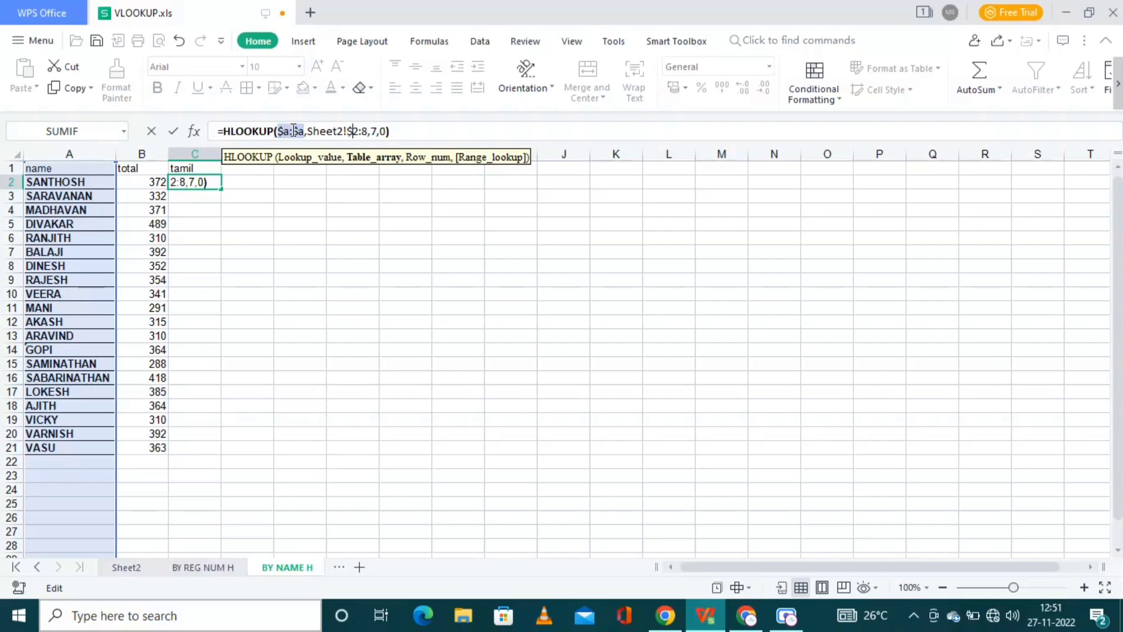
text($)
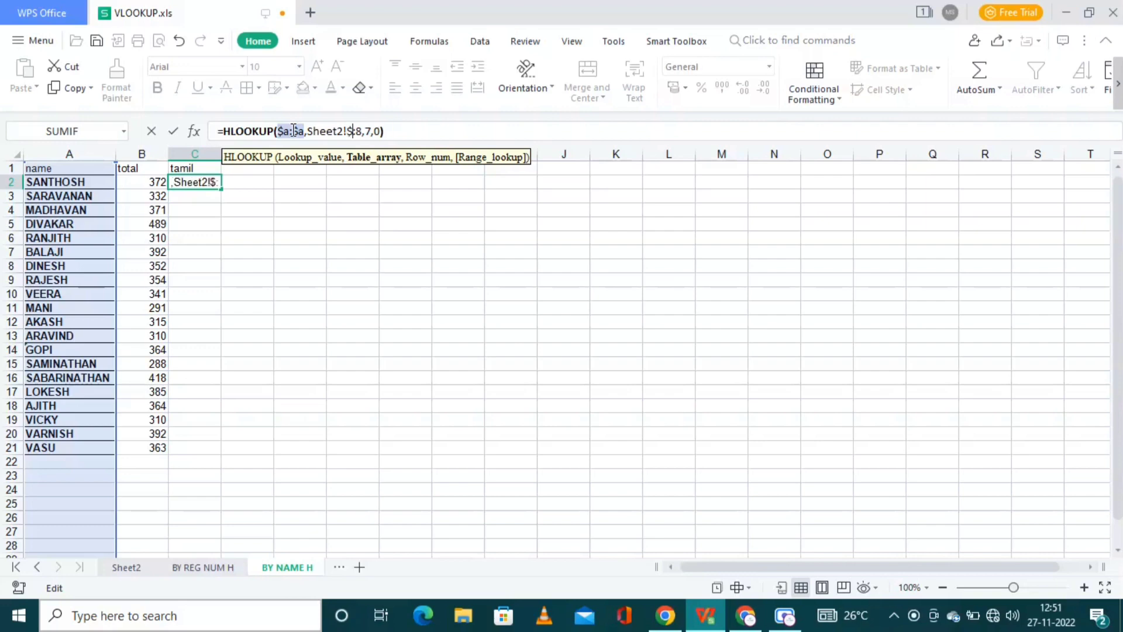
text(2)
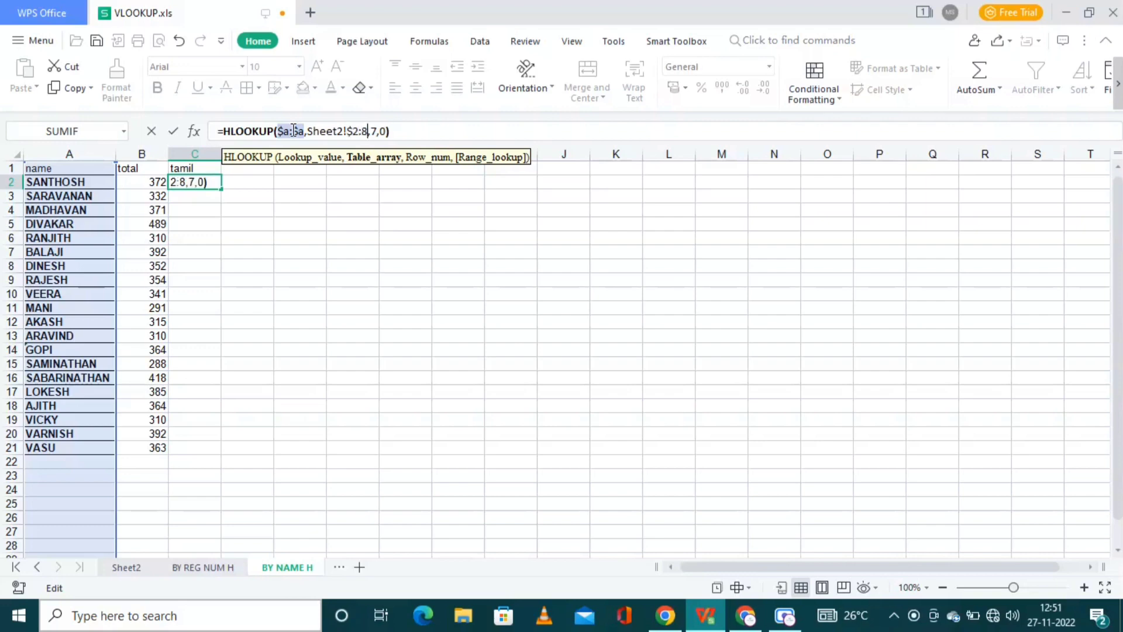
key(Right)
key(BackSpace)
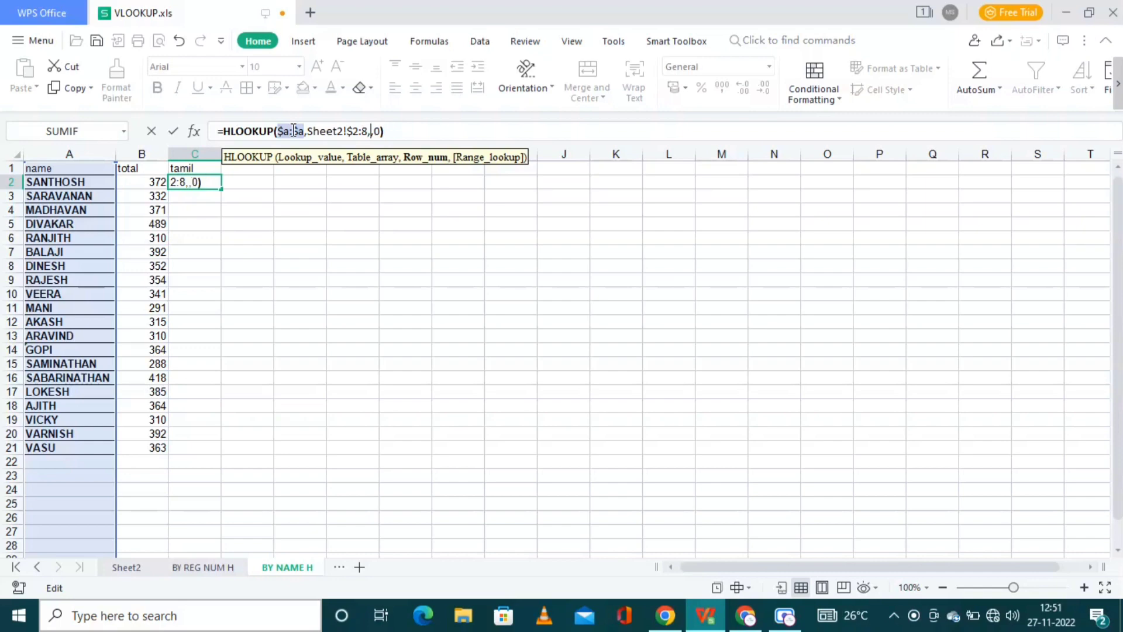
click(135, 567)
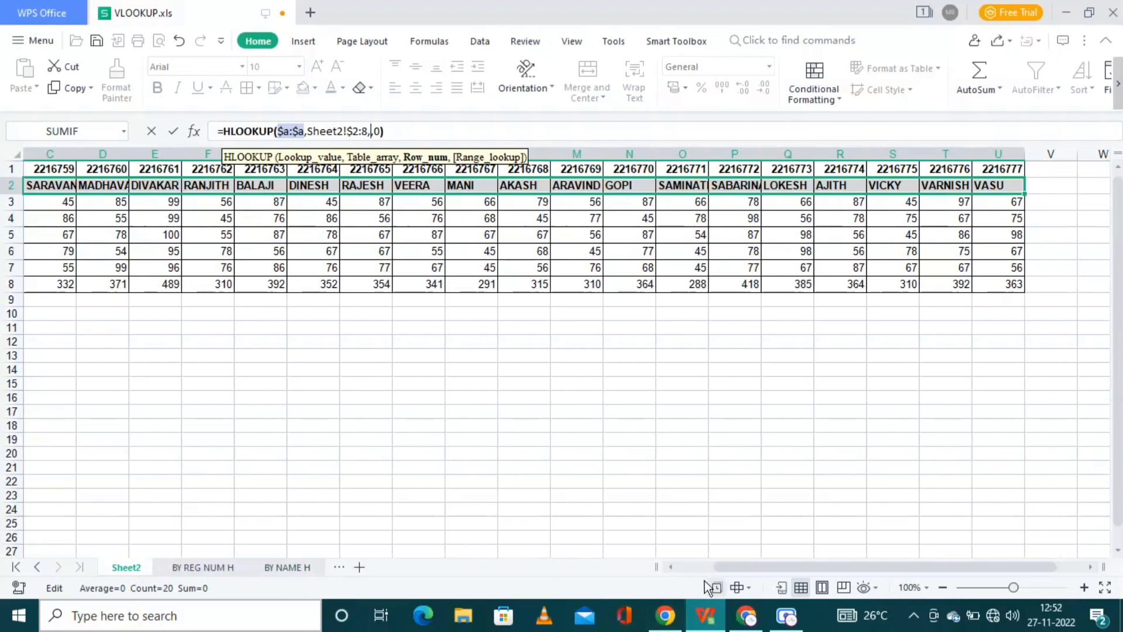
Step: Set C2's row number to 2 so SANTHOSH's Tamil mark shows 67
click(696, 568)
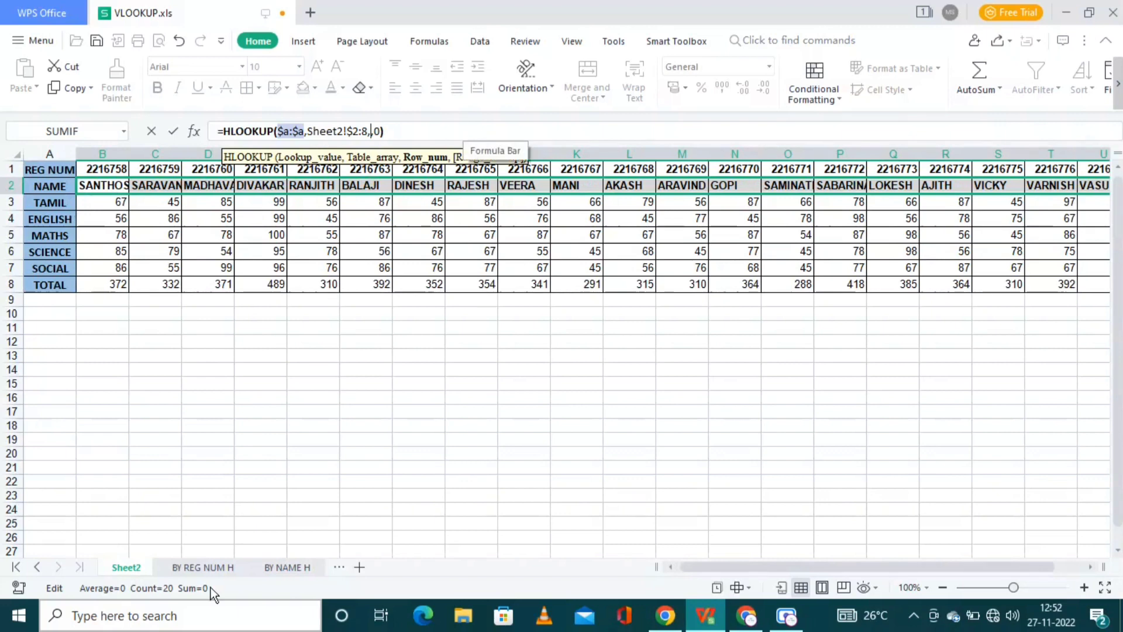
click(300, 563)
text(2)
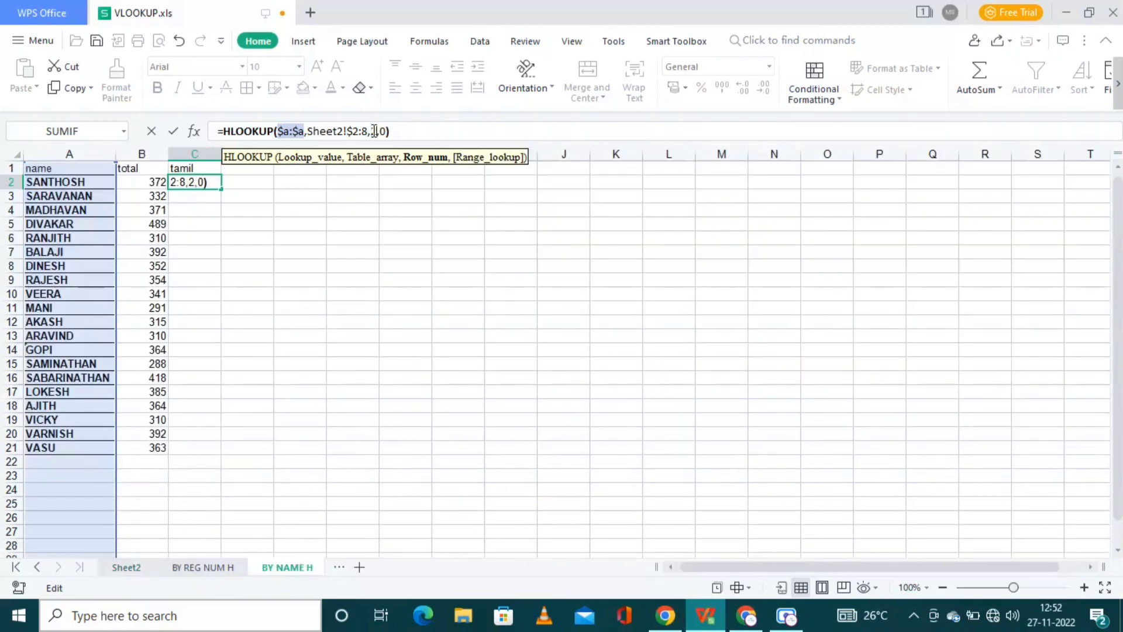
key(Return)
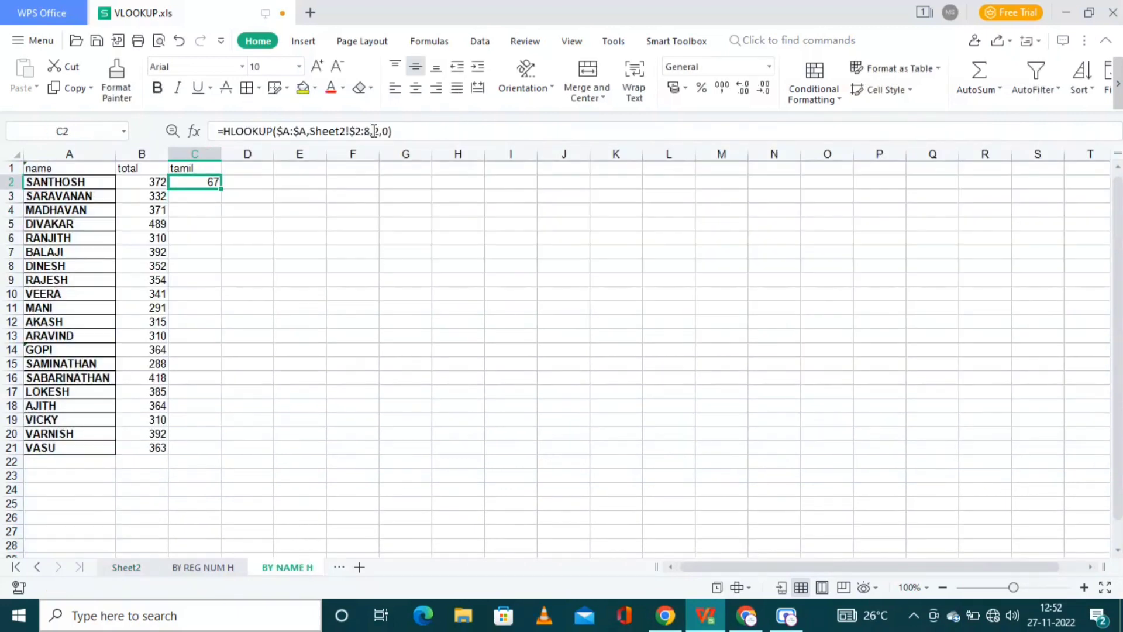
Step: Copy the Tamil lookup from C2 into C3:C21, ending at 67 for VASU
key(ctrl+c)
key(Down)
key(shift+Down)
key(shift+Down)
key(shift+Down)
key(shift+Down)
key(shift+Down)
key(shift+Down)
key(shift+Down)
key(shift+Down)
key(shift+Down)
key(shift+Down)
key(shift+Down)
key(shift+Down)
key(shift+Down)
key(shift+Down)
key(shift+Down)
key(shift+Down)
key(shift+Down)
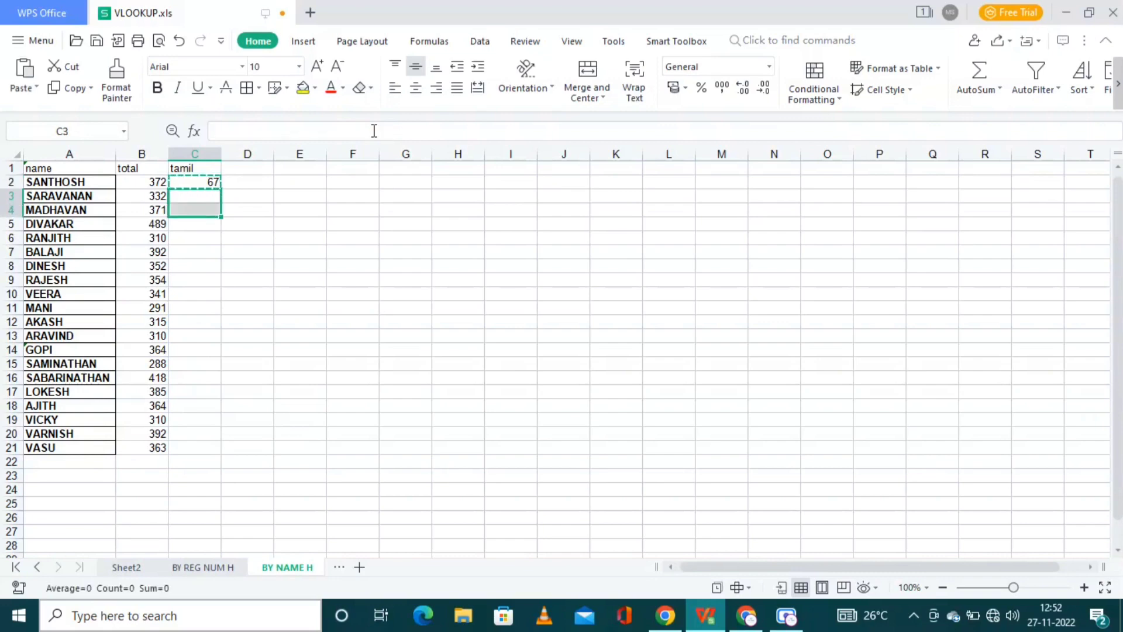
key(shift+Down)
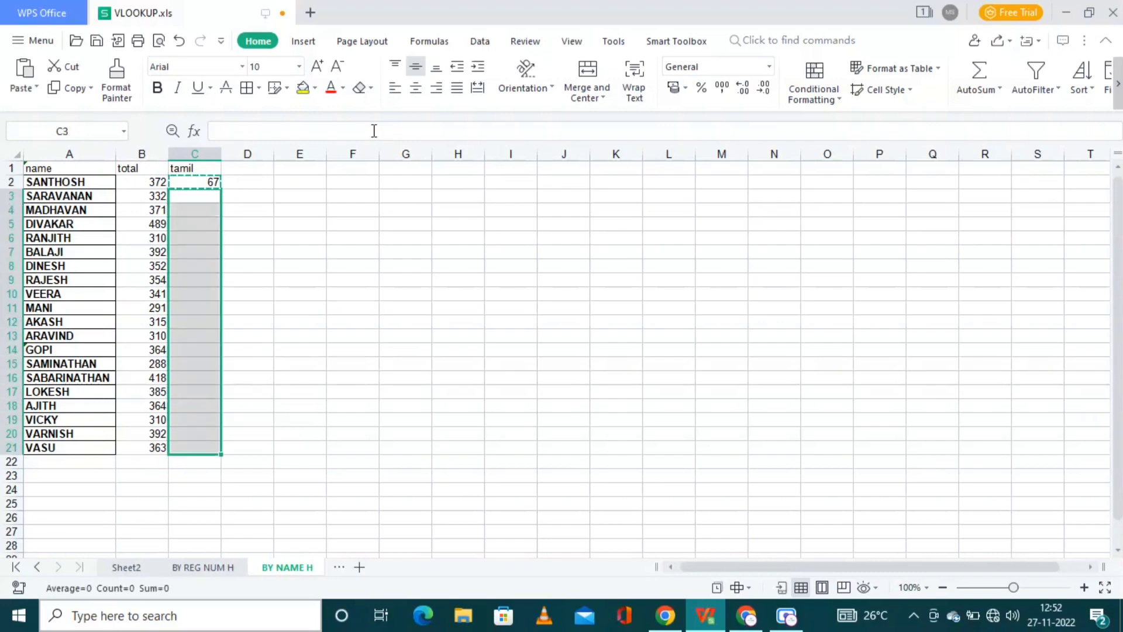
key(ctrl+v)
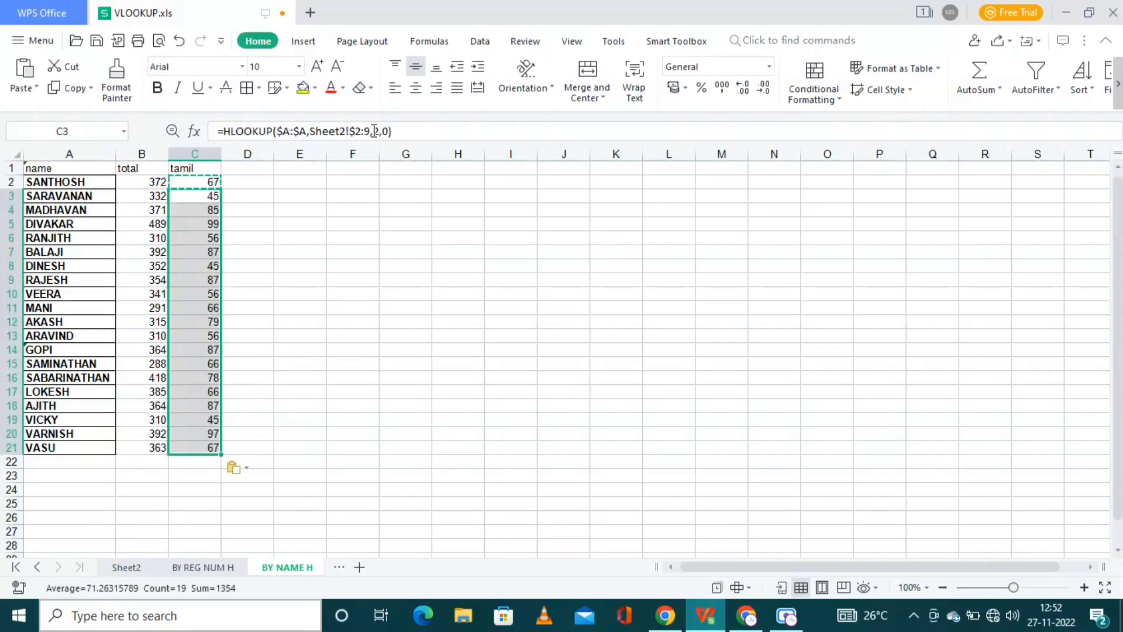
click(299, 311)
key(Escape)
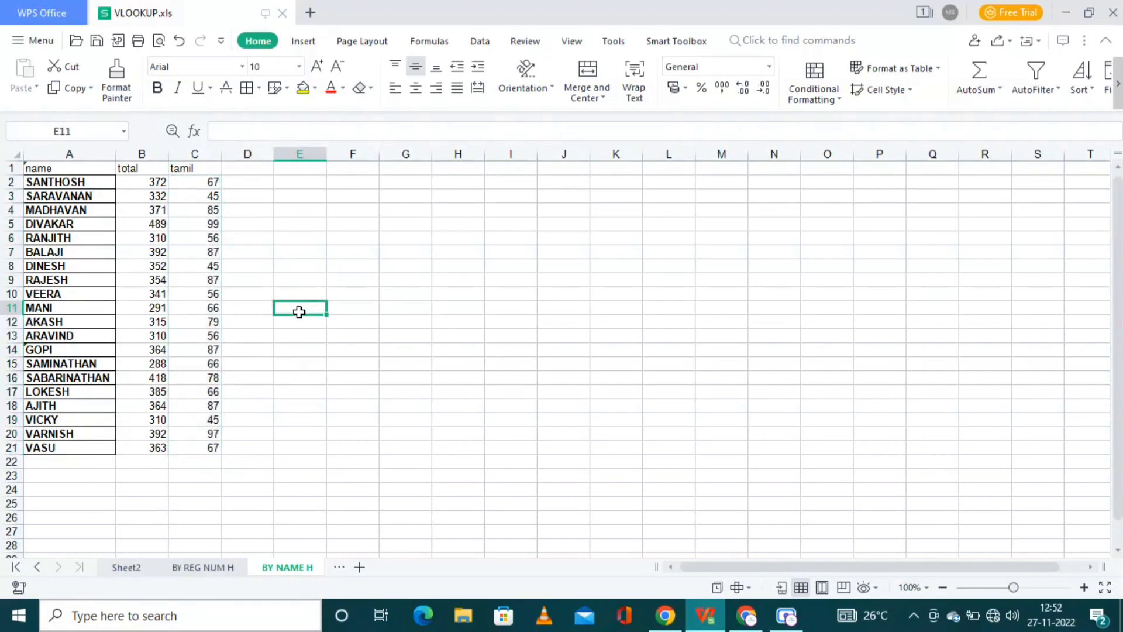
click(220, 567)
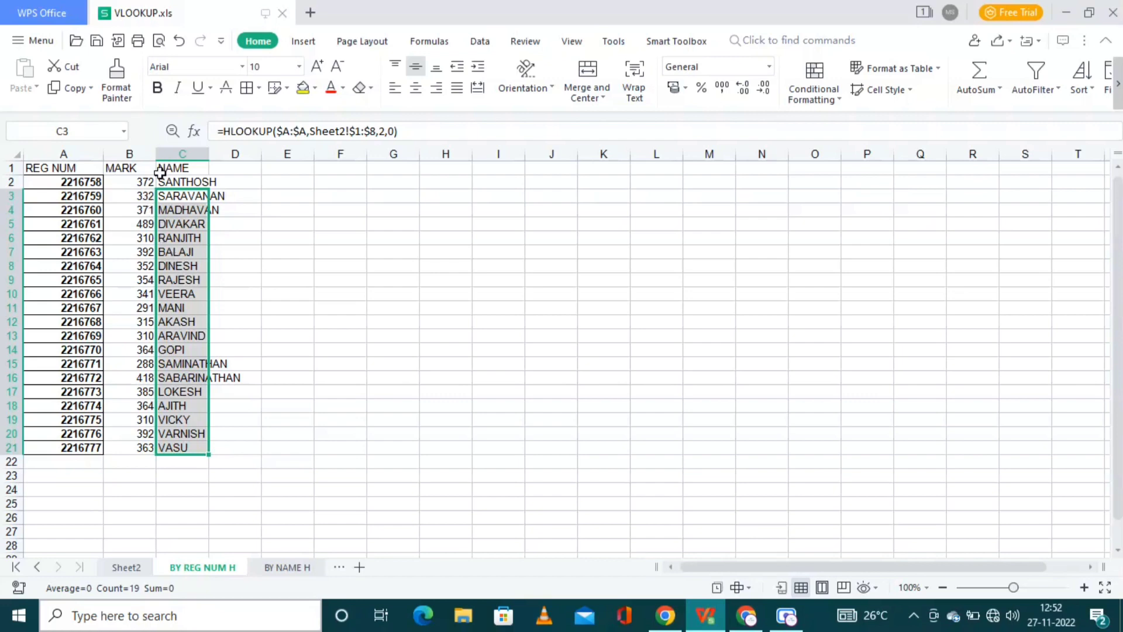
double_click(307, 132)
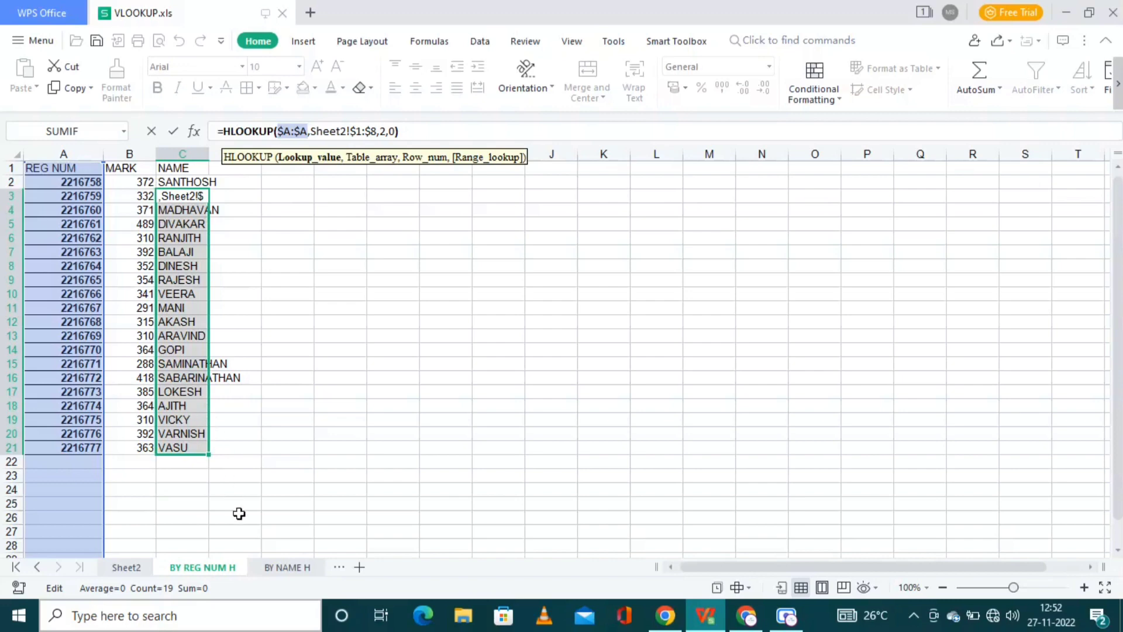
click(283, 569)
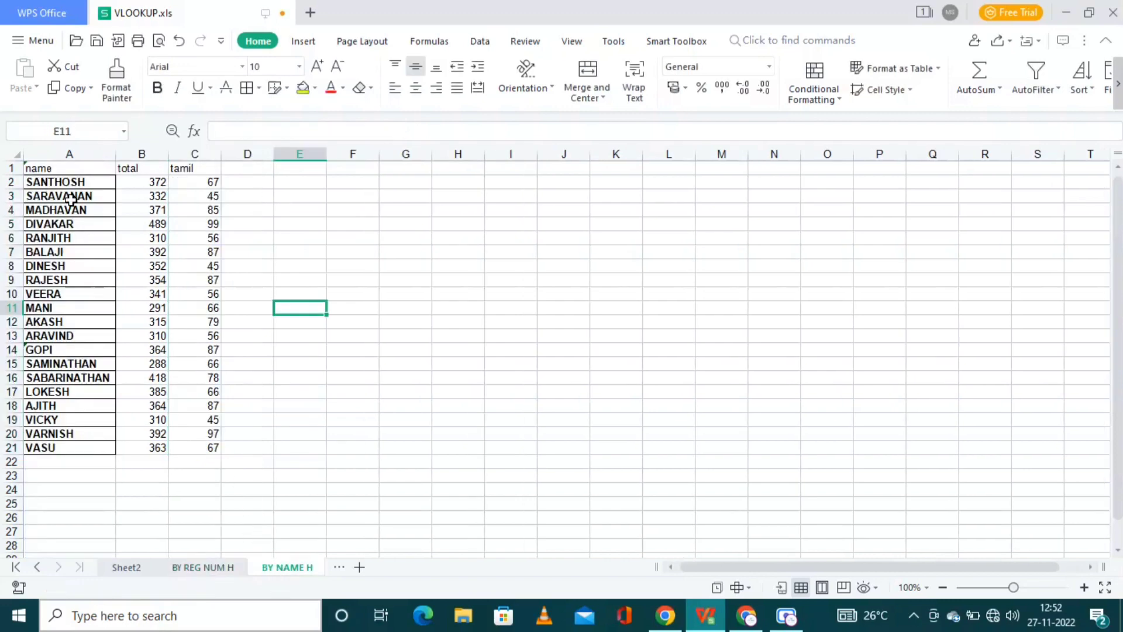
drag(157, 182, 309, 440)
click(309, 440)
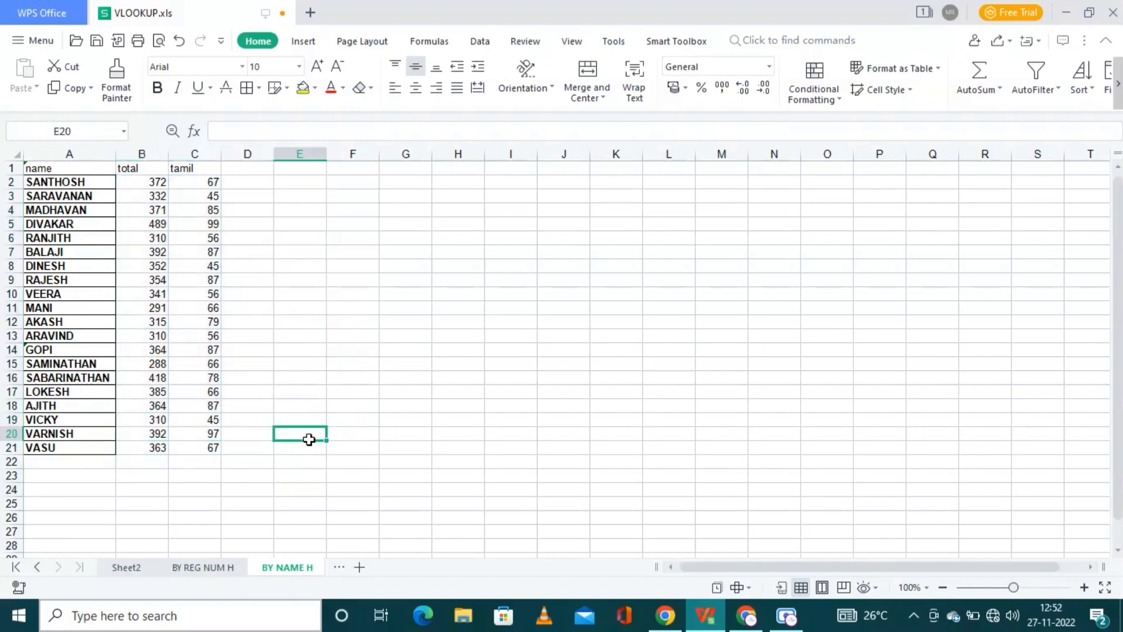
click(312, 449)
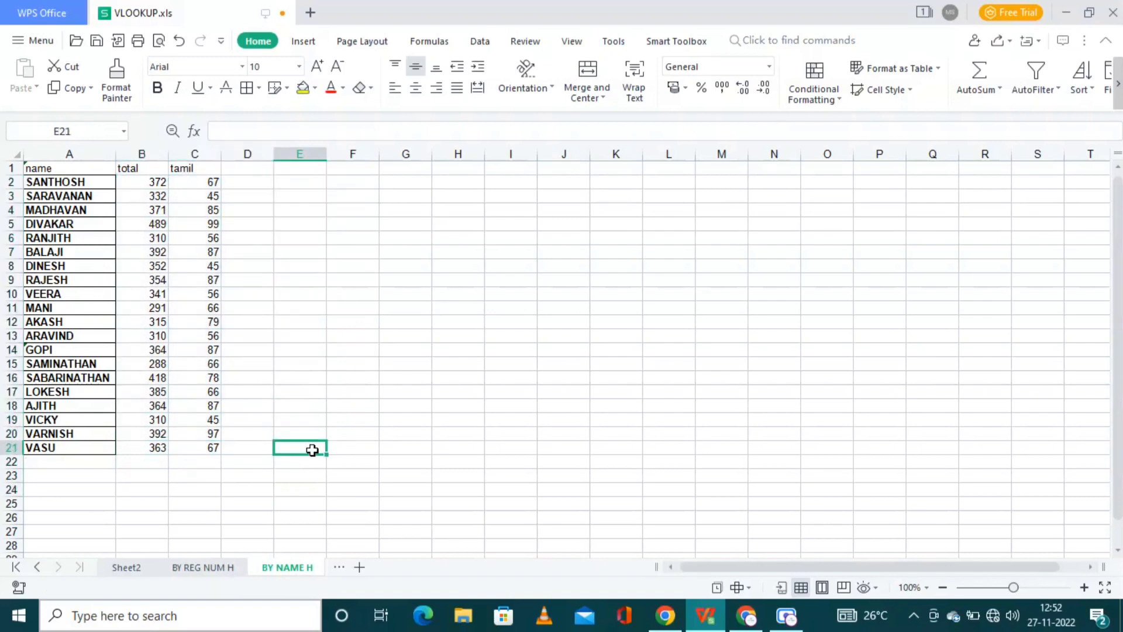